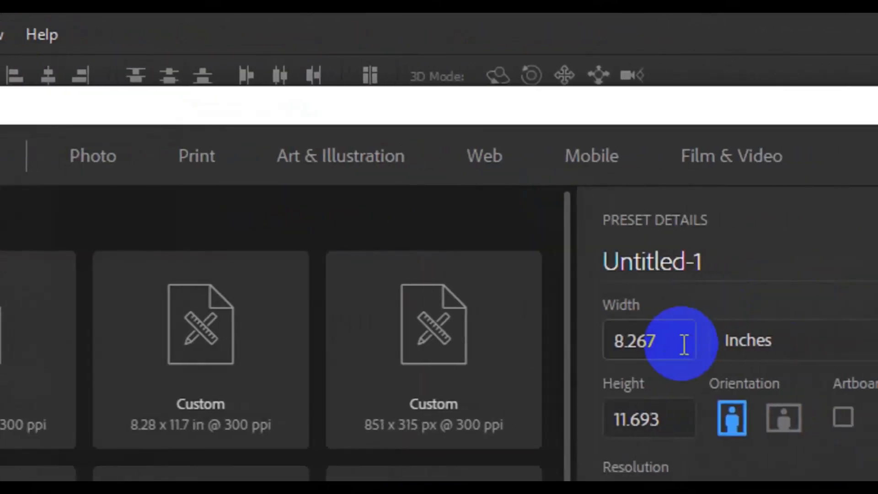
- Create a new portrait document 8.267 inches wide and 11.693 inches high
{"action": "left_click", "coordinate": [647, 343]}
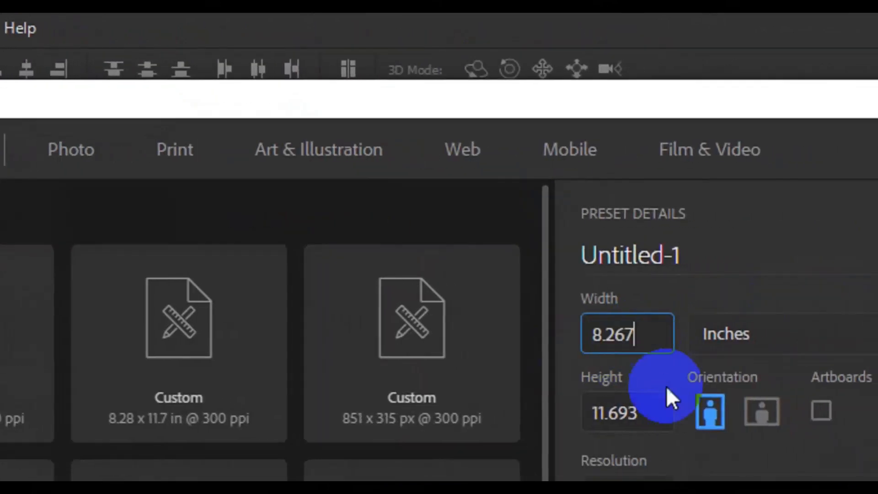
{"action": "left_click_drag", "start_coordinate": [660, 368], "coordinate": [573, 402]}
{"action": "left_click", "coordinate": [746, 412]}
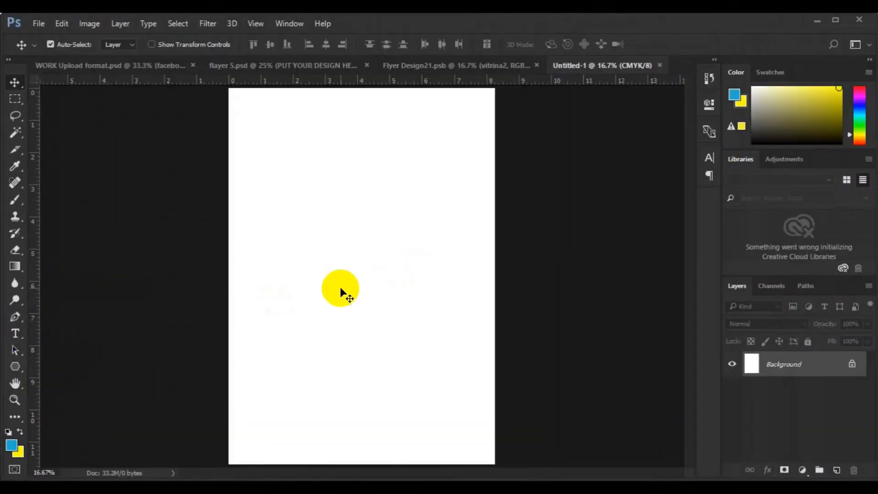
- Create a 3-sided polygon 100 px wide and 100 px high near the middle of the page
{"action": "left_click", "coordinate": [14, 372]}
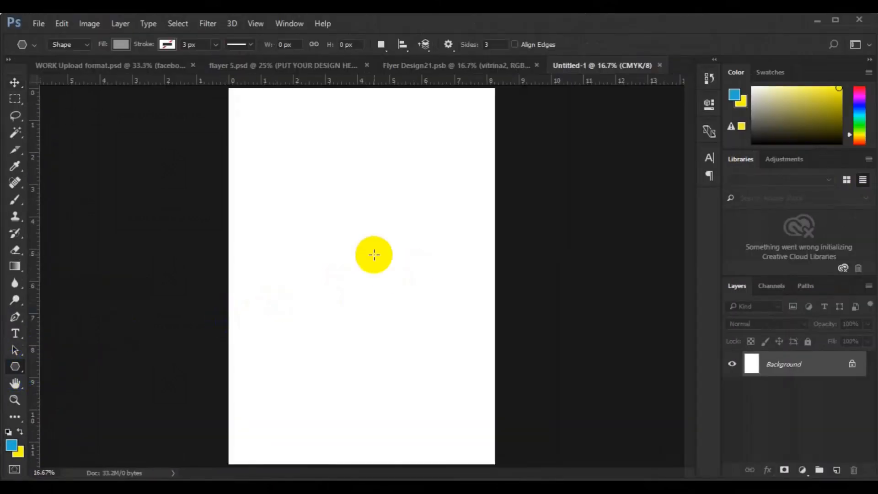
{"action": "left_click", "coordinate": [374, 255]}
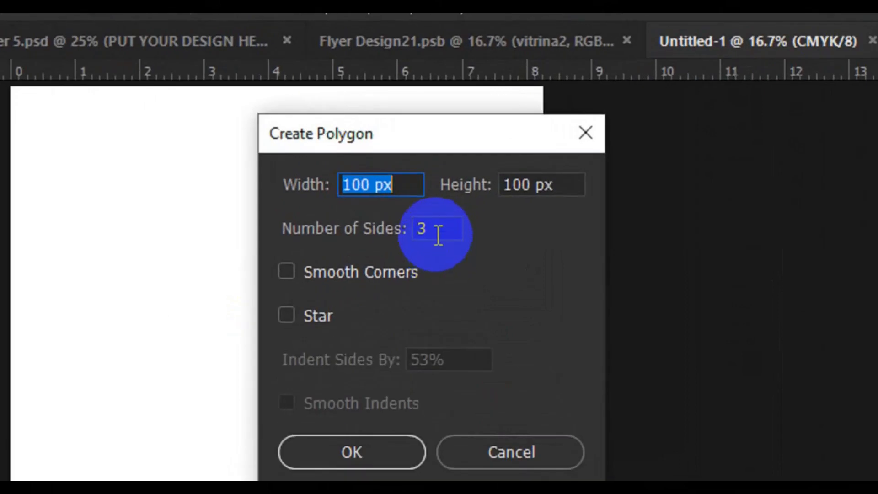
{"action": "double_click", "coordinate": [434, 157]}
{"action": "left_click", "coordinate": [369, 458]}
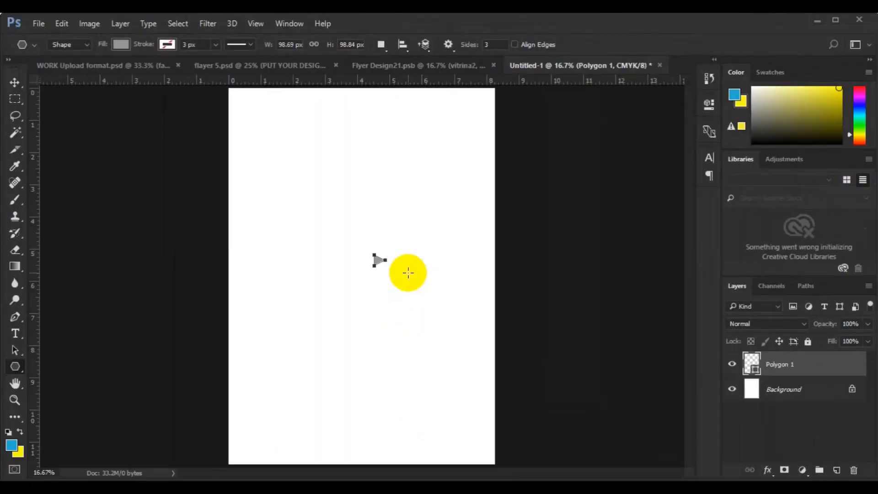
- Scale the triangle up from its center to about 621% of its size and apply the transform
{"action": "key", "text": "v"}
{"action": "key", "text": "ctrl+t"}
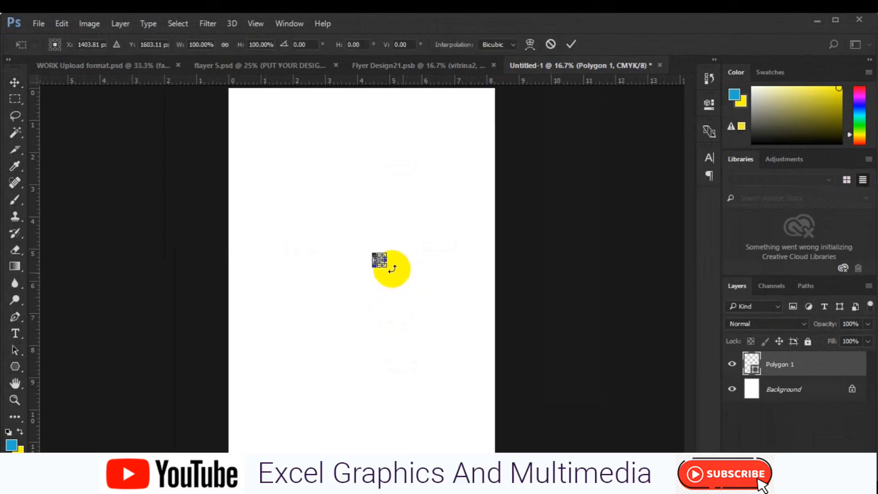
{"action": "left_click_drag", "start_coordinate": [454, 309], "coordinate": [414, 299]}
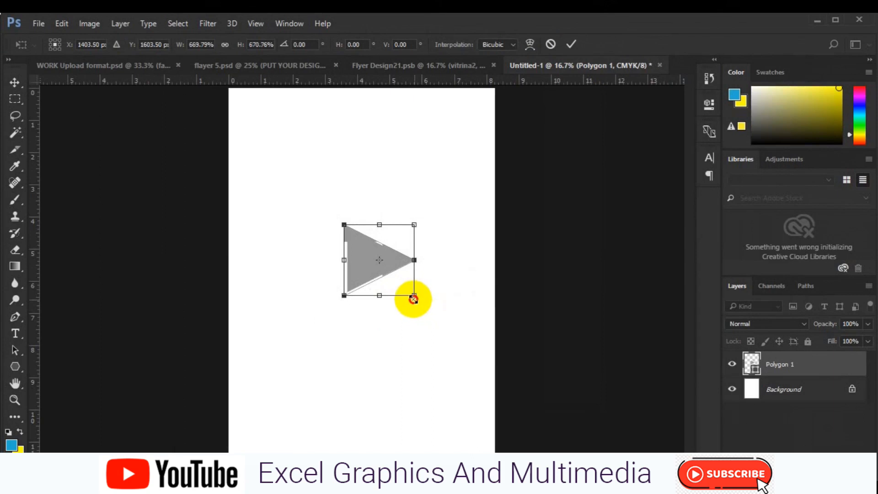
{"action": "left_click_drag", "start_coordinate": [412, 298], "coordinate": [413, 297]}
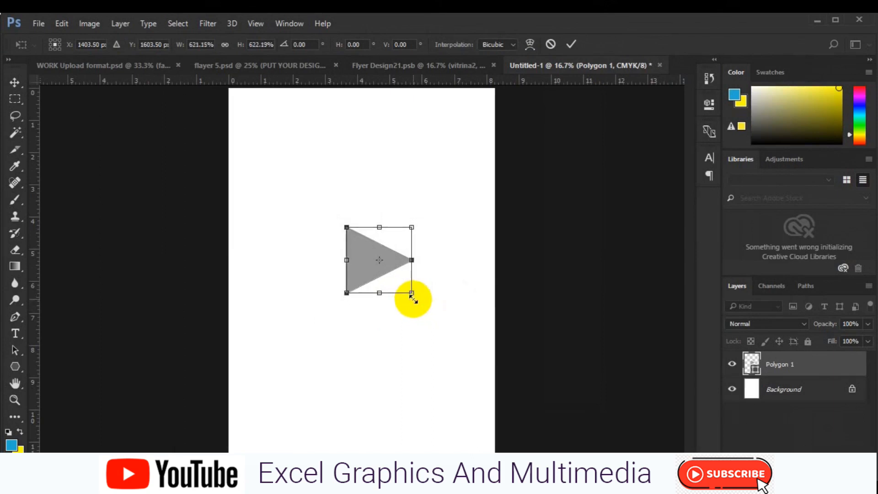
{"action": "key", "text": "Return"}
{"action": "key", "text": "v"}
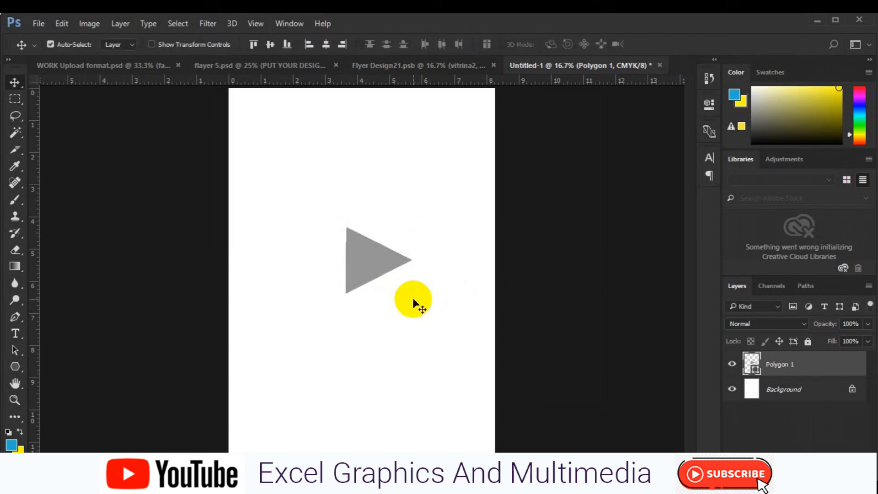
- Align the triangle's left edge with the left edge of the canvas
{"action": "key", "text": "ctrl+a"}
{"action": "left_click", "coordinate": [308, 48]}
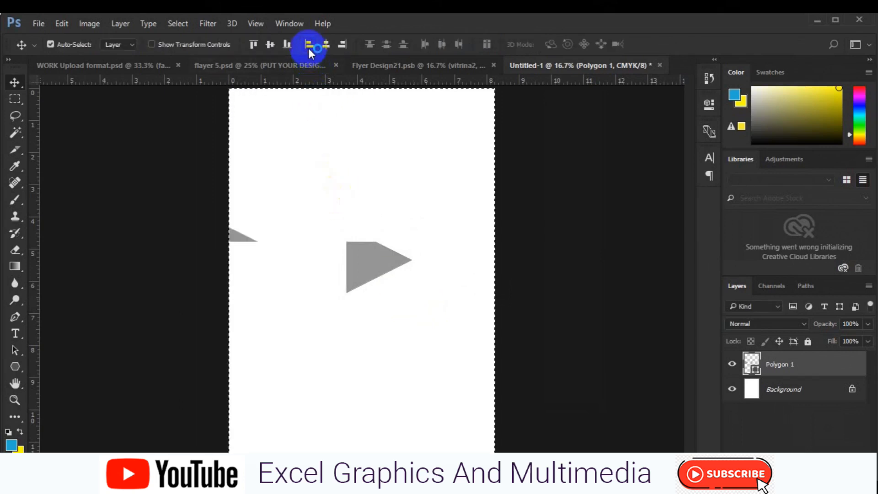
{"action": "key", "text": "ctrl+d"}
- Scale the triangle down slightly and reposition it flush with the canvas's left edge, a little higher on the page
{"action": "key", "text": "ctrl+t"}
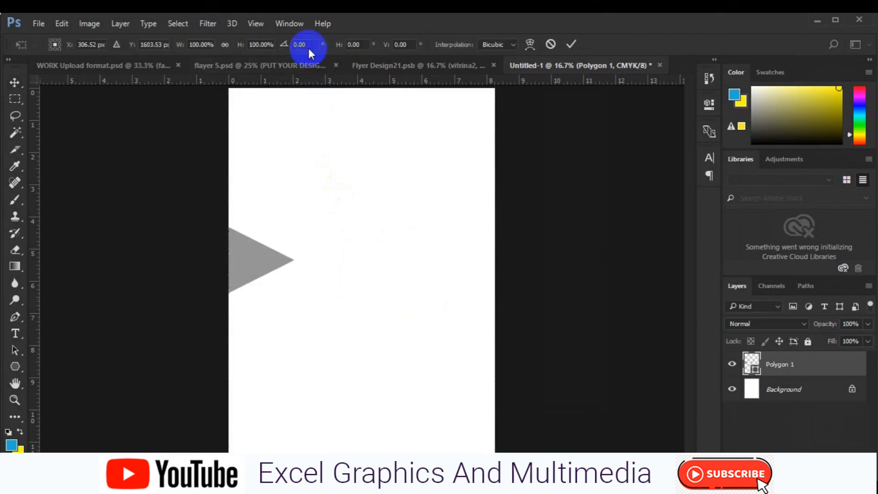
{"action": "left_click_drag", "start_coordinate": [290, 294], "coordinate": [287, 291]}
{"action": "key", "text": "Return"}
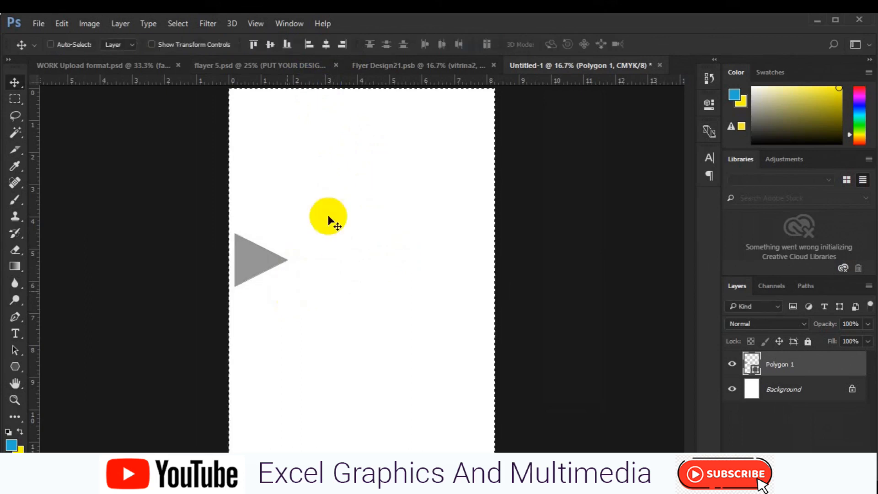
{"action": "left_click", "coordinate": [308, 44]}
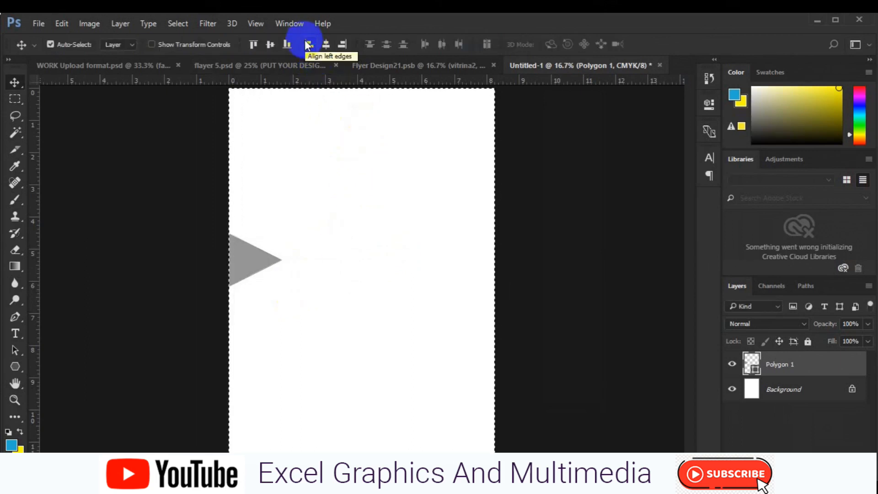
{"action": "left_click_drag", "start_coordinate": [248, 256], "coordinate": [248, 233]}
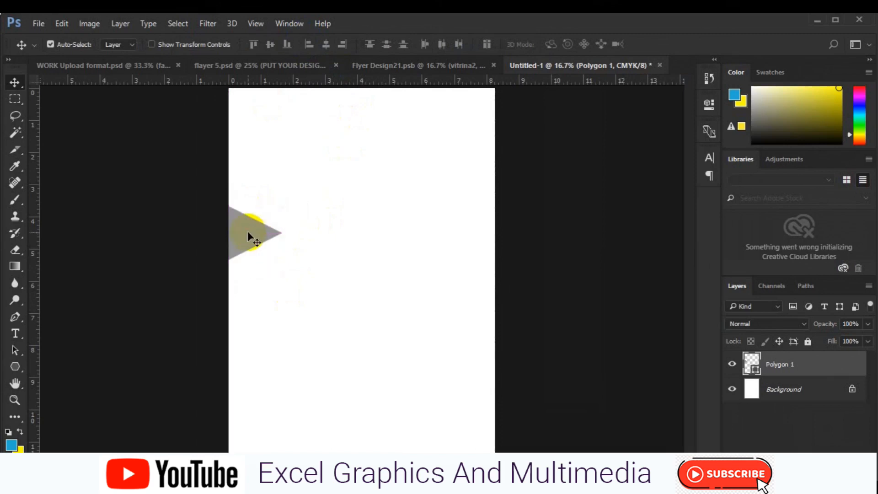
- Duplicate the triangle to the lower right area of the page and rotate the copy 180° so it points left
{"action": "left_click_drag", "start_coordinate": [248, 234], "coordinate": [451, 338]}
{"action": "key", "text": "ctrl+t"}
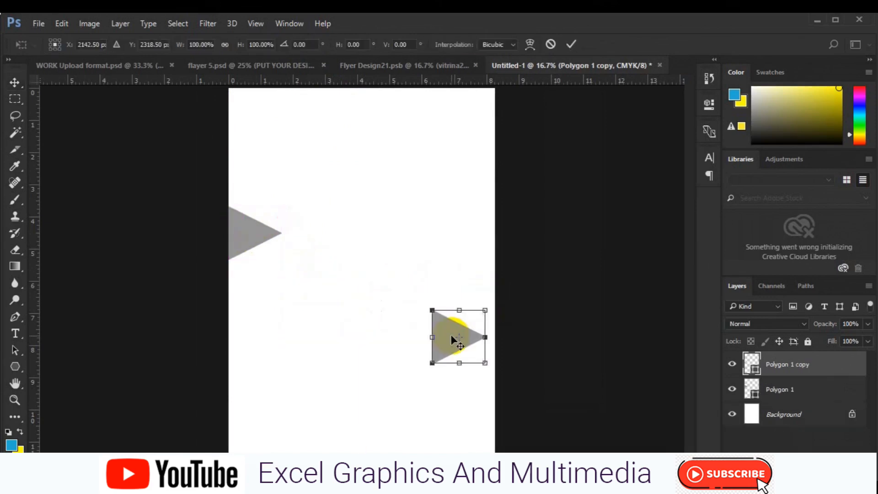
{"action": "right_click", "coordinate": [451, 336]}
{"action": "left_click", "coordinate": [502, 323]}
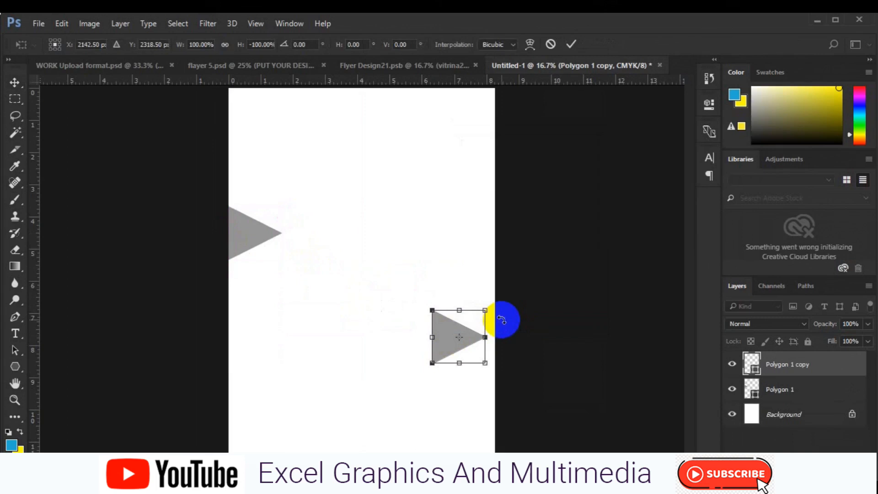
{"action": "right_click", "coordinate": [476, 339]}
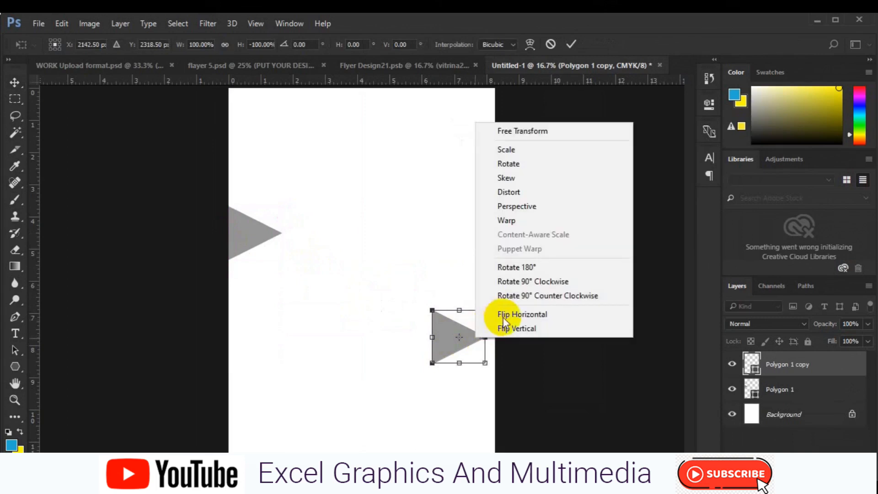
{"action": "left_click", "coordinate": [520, 269]}
- Enlarge the triangle copy and align its flat side with the canvas's right edge
{"action": "left_click_drag", "start_coordinate": [488, 371], "coordinate": [501, 389]}
{"action": "key", "text": "Return"}
{"action": "key", "text": "ctrl+a"}
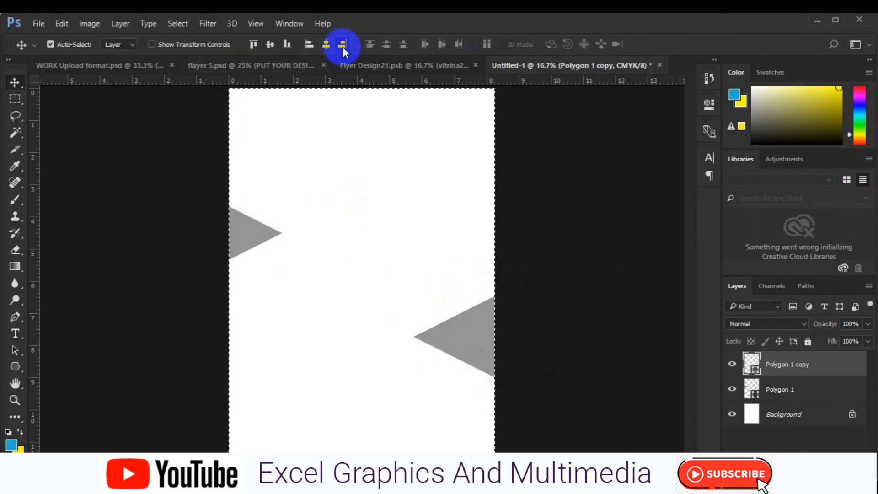
{"action": "left_click", "coordinate": [343, 45]}
{"action": "key", "text": "ctrl+d"}
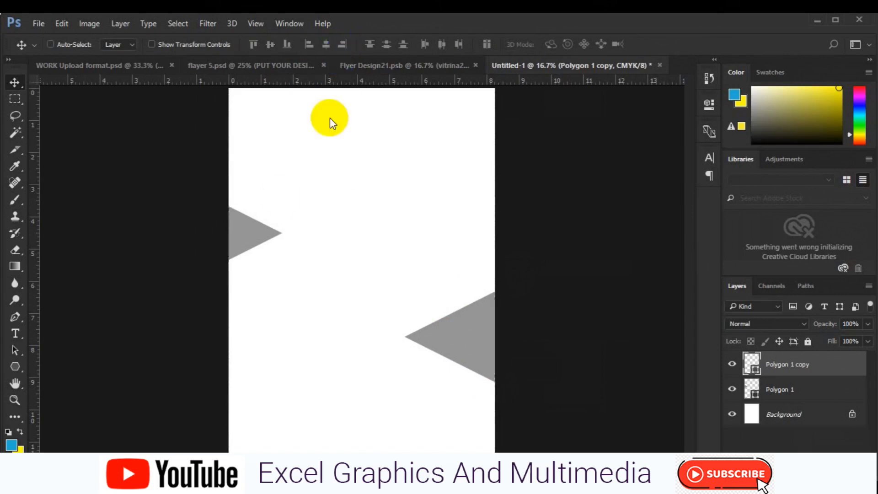
- Adjust the triangles' heights, centering the left one about 4.6 inches and the right one about 7.2 inches down the page
{"action": "left_click", "coordinate": [256, 229], "text": "ctrl"}
{"action": "left_click_drag", "start_coordinate": [255, 241], "coordinate": [254, 262]}
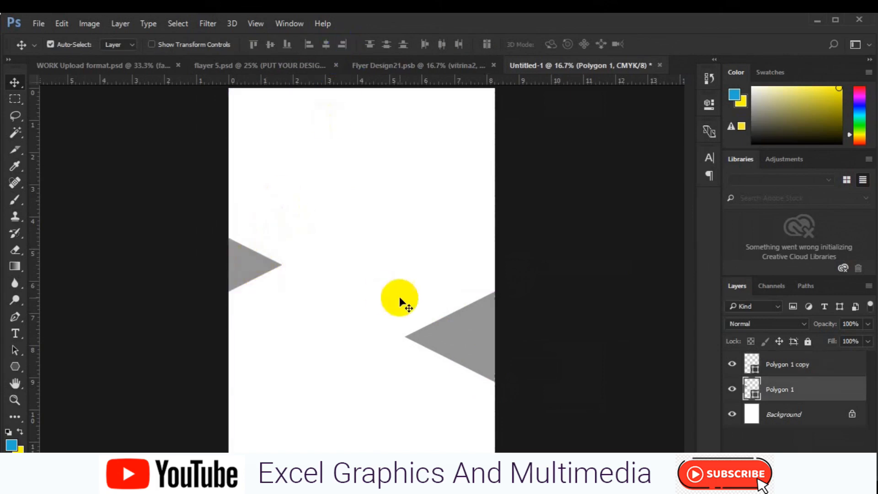
{"action": "left_click", "coordinate": [474, 348], "text": "ctrl"}
{"action": "left_click_drag", "start_coordinate": [475, 336], "coordinate": [477, 328]}
{"action": "left_click_drag", "start_coordinate": [242, 260], "coordinate": [237, 239]}
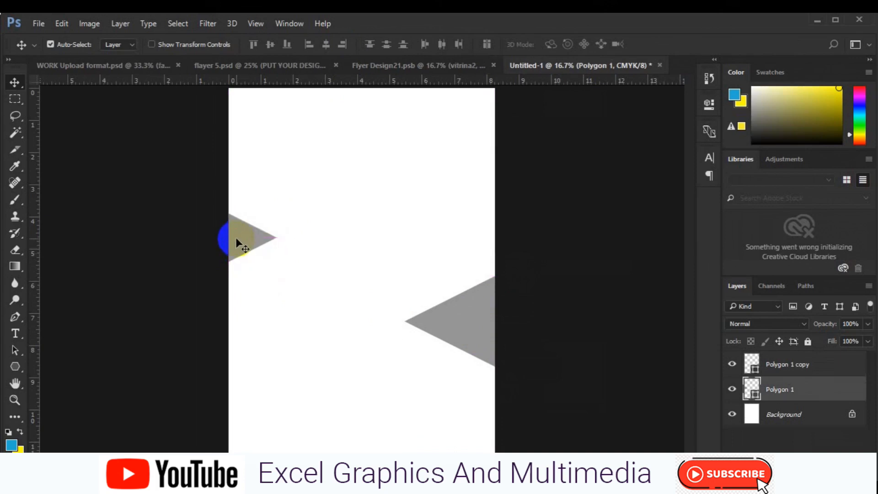
- Realign the left triangle flush with the canvas's left edge and clear the selection
{"action": "key", "text": "ctrl+a"}
{"action": "left_click", "coordinate": [309, 49]}
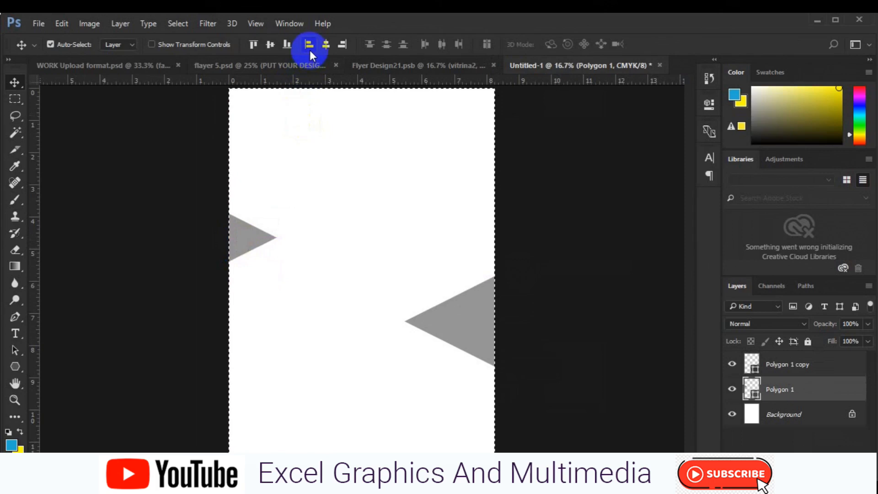
{"action": "key", "text": "ctrl+d"}
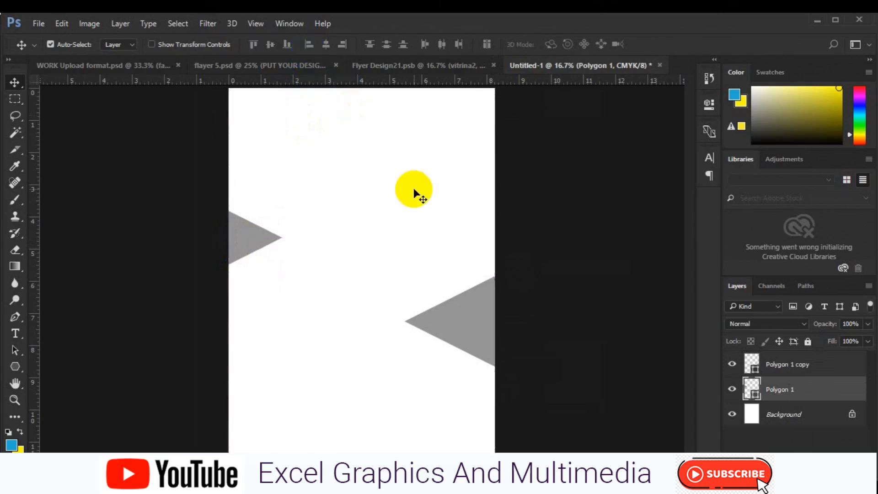
- Add a layer above the triangles and start a Pen tool shape from the left triangle's tip to just past the page's lower right edge
{"action": "left_click", "coordinate": [800, 371]}
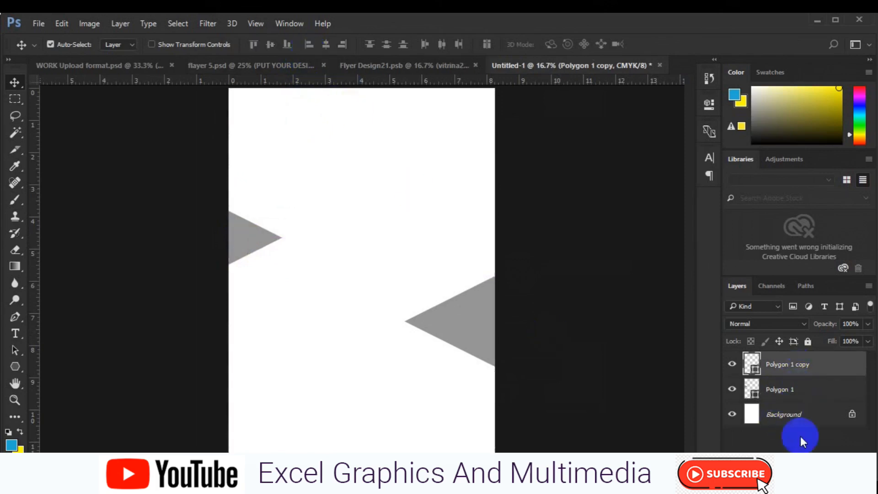
{"action": "left_click", "coordinate": [833, 454]}
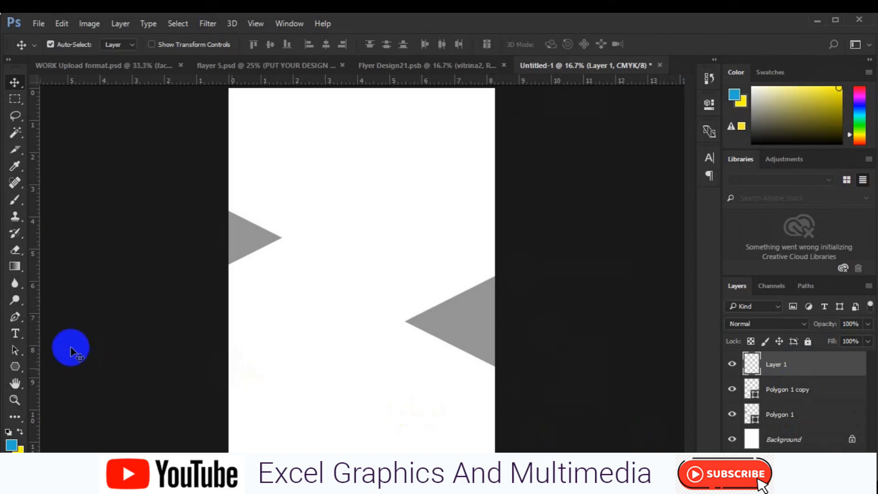
{"action": "left_click", "coordinate": [177, 333]}
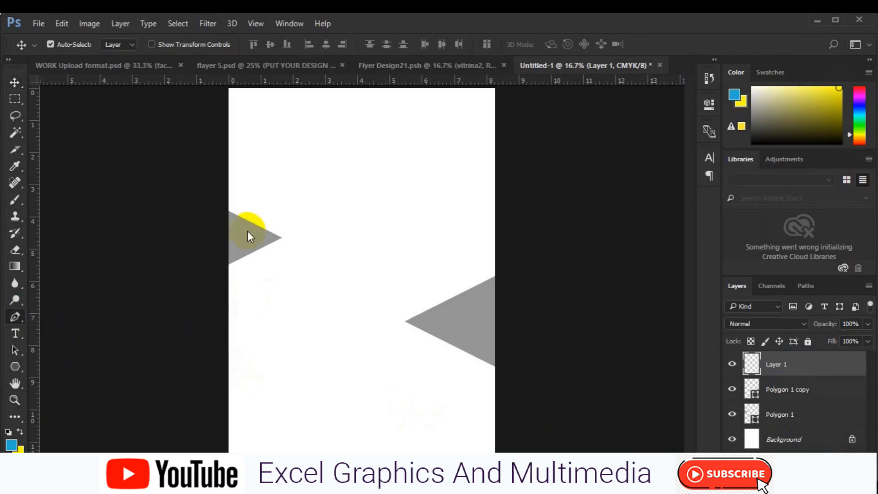
{"action": "key", "text": "p"}
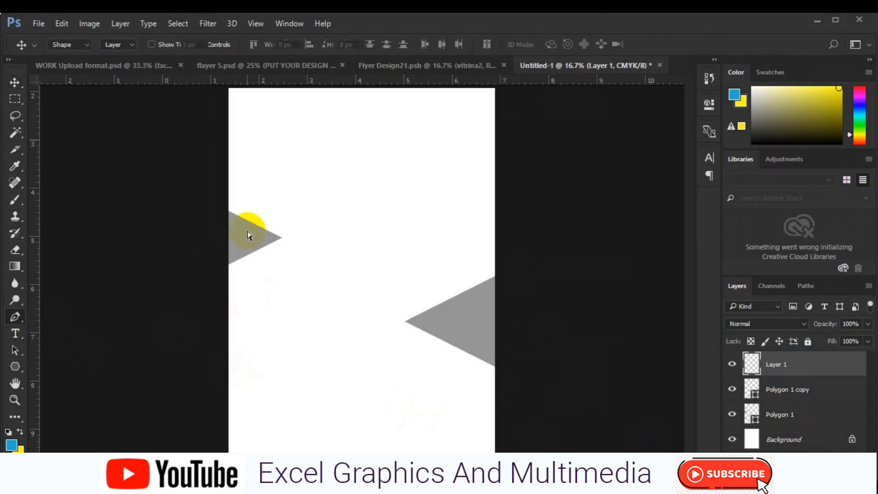
{"action": "key", "text": "ctrl+plus"}
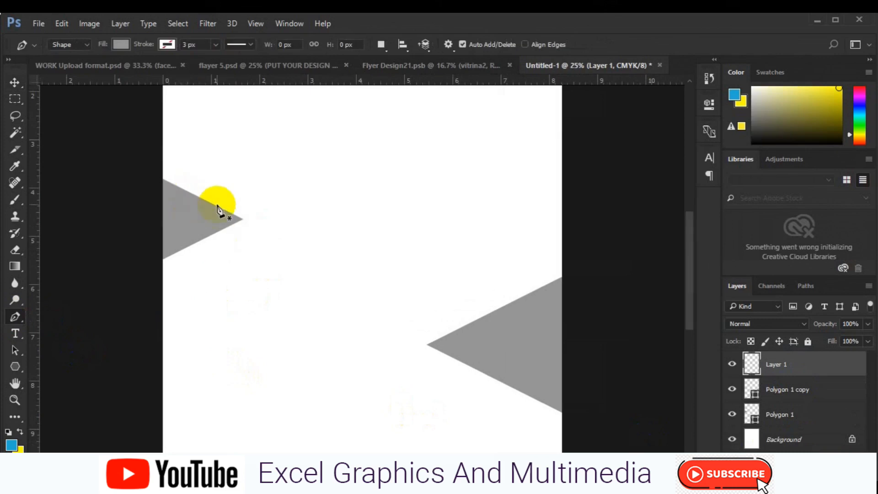
{"action": "left_click", "coordinate": [241, 219]}
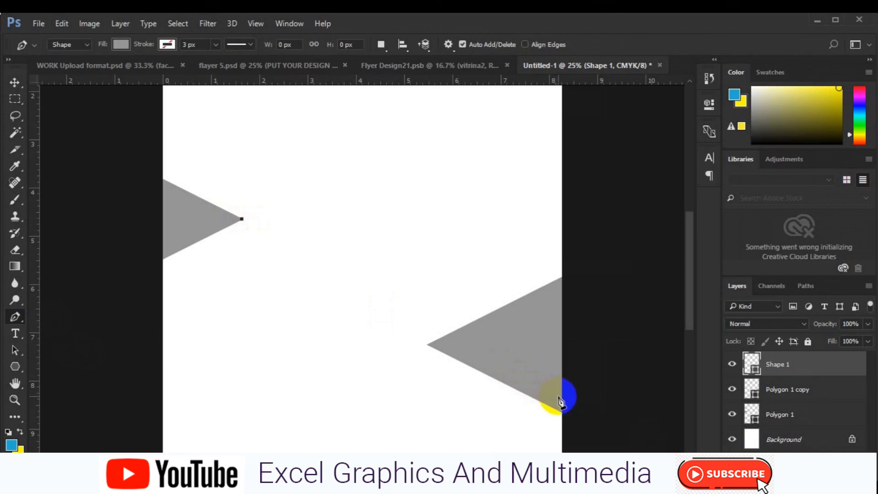
{"action": "left_click", "coordinate": [569, 403], "text": "shift"}
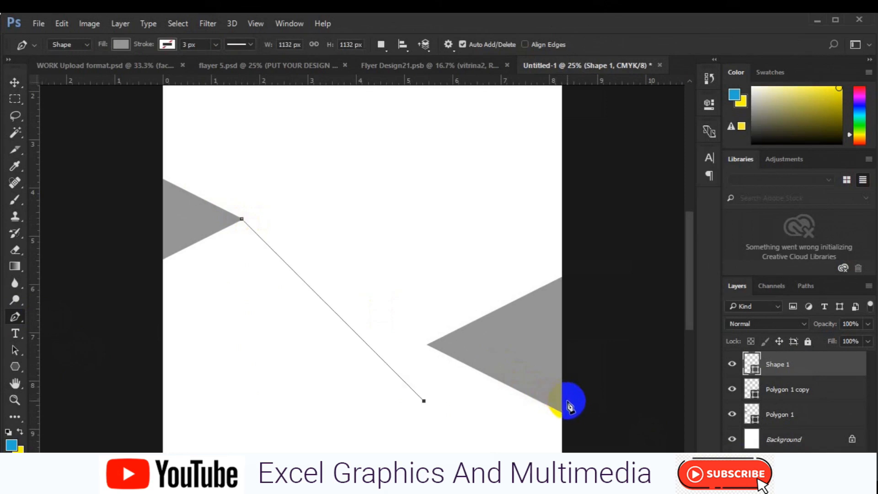
{"action": "key", "text": "ctrl+z"}
{"action": "left_click", "coordinate": [572, 402]}
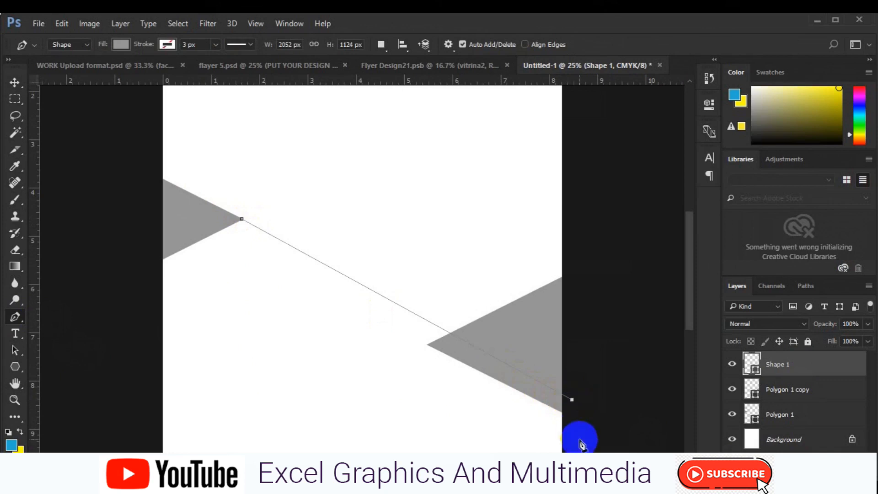
- Continue the pen shape around the page's lower part, outside its edges, and close it at the left triangle's tip, about 3104 by 2555 px
{"action": "key", "text": "ctrl+minus"}
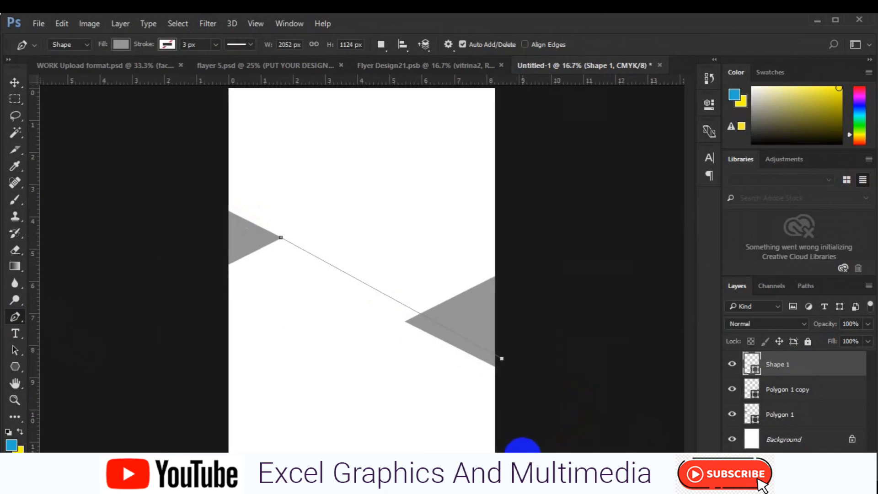
{"action": "key", "text": "ctrl+minus"}
{"action": "left_click", "coordinate": [477, 451]}
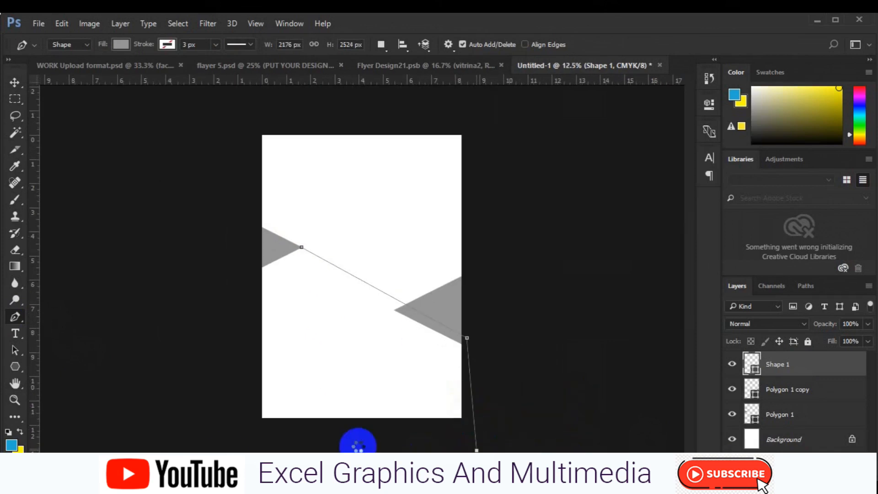
{"action": "left_click", "coordinate": [227, 451]}
{"action": "left_click", "coordinate": [238, 369]}
{"action": "left_click", "coordinate": [252, 252]}
{"action": "left_click", "coordinate": [281, 248]}
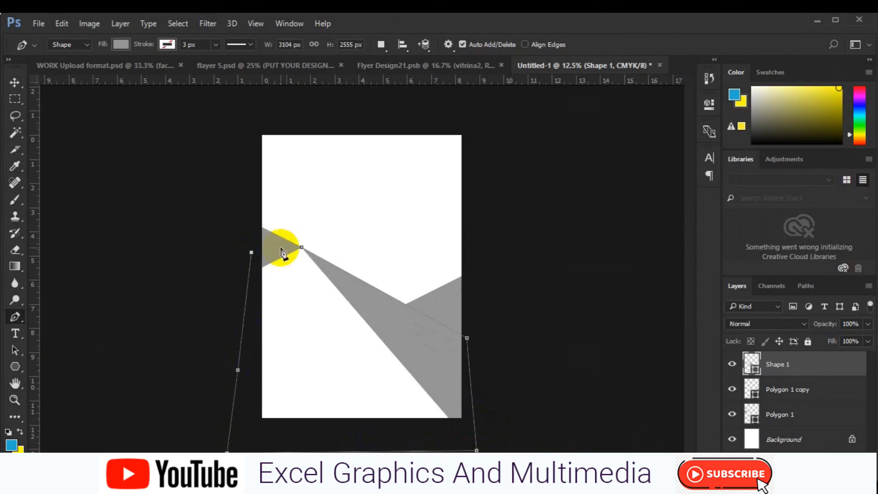
{"action": "left_click", "coordinate": [301, 248]}
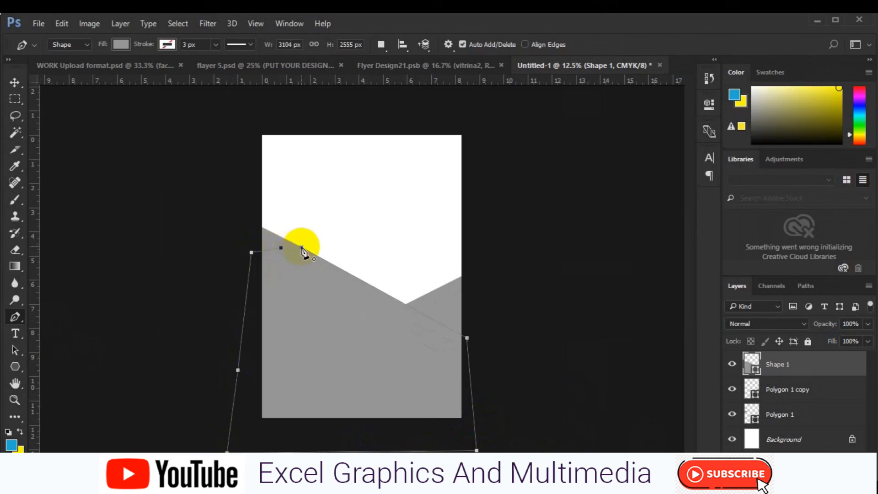
- Recolor the pen-drawn lower shape to dark navy #030713 and move its layer below both triangle layers
{"action": "key", "text": "v"}
{"action": "left_click", "coordinate": [755, 371]}
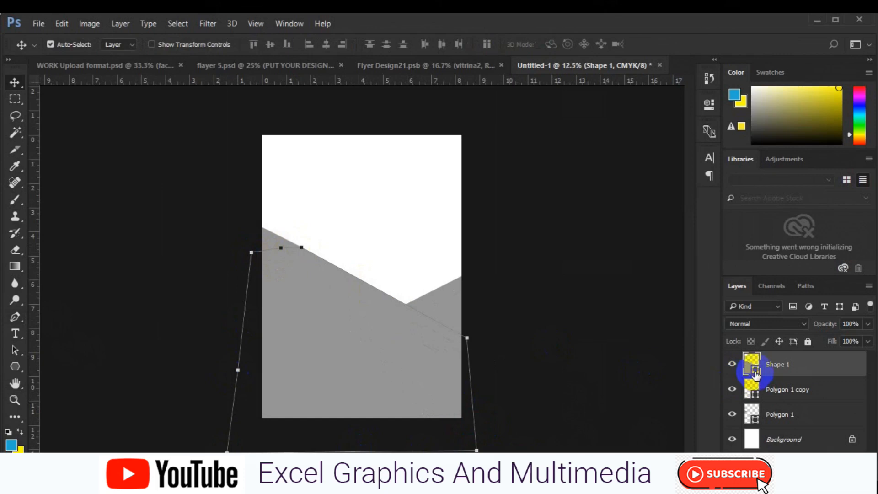
{"action": "double_click", "coordinate": [755, 372]}
{"action": "left_click", "coordinate": [712, 288]}
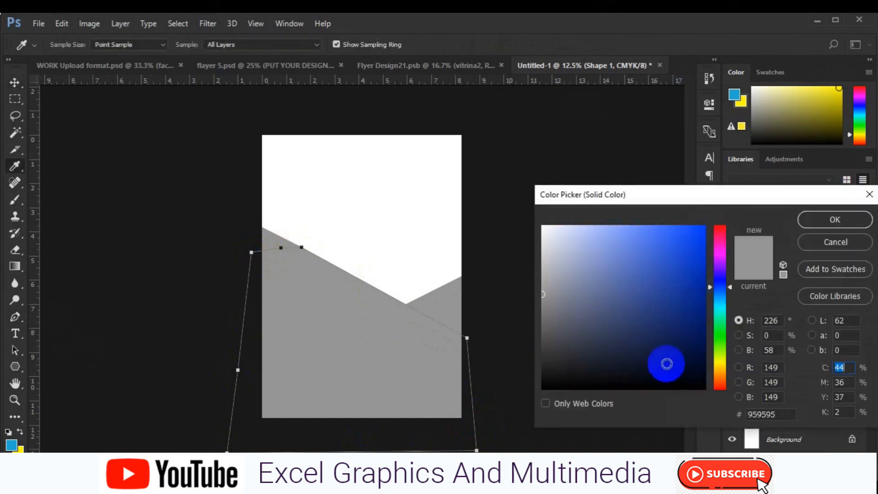
{"action": "left_click", "coordinate": [682, 377]}
{"action": "left_click", "coordinate": [805, 218]}
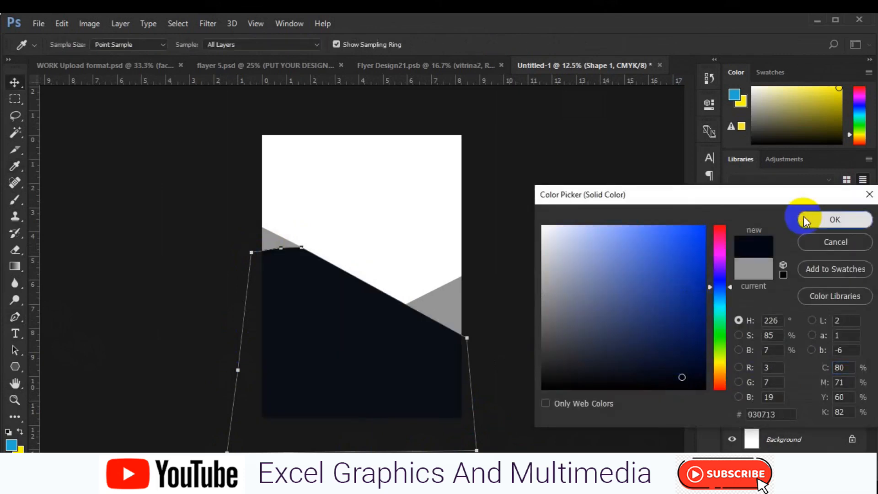
{"action": "left_click", "coordinate": [777, 369]}
{"action": "left_click_drag", "start_coordinate": [778, 370], "coordinate": [777, 428]}
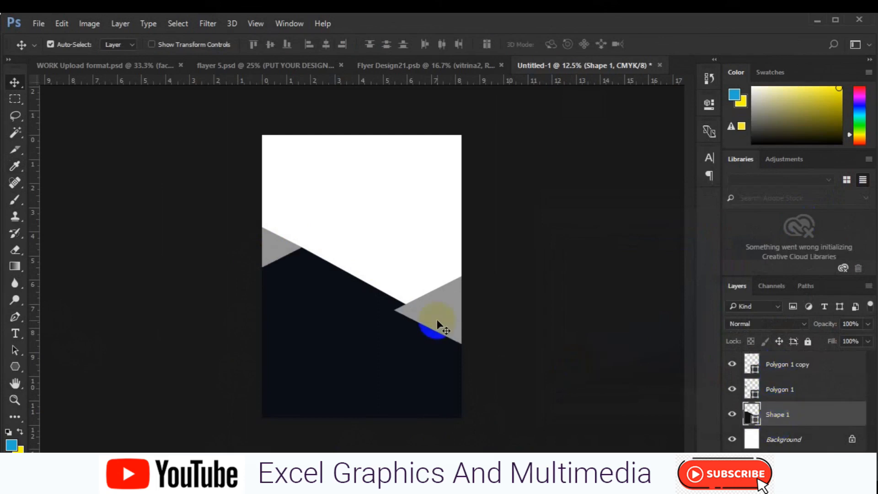
- Adjust the right triangle's height so its tip sits about 7.1 inches down the page, at the dark shape's sloped edge
{"action": "mouse_move", "coordinate": [445, 319]}
{"action": "left_mouse_down"}
{"action": "mouse_move", "coordinate": [453, 308]}
{"action": "mouse_move", "coordinate": [445, 315]}
{"action": "left_mouse_up"}
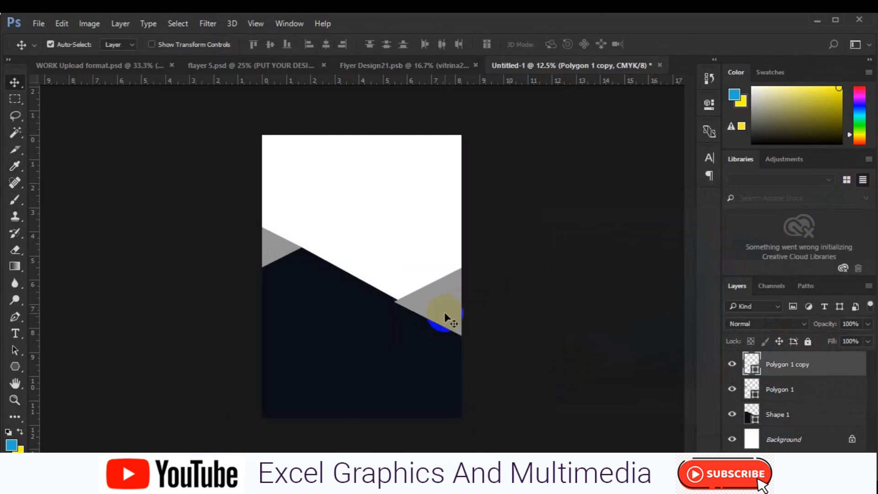
{"action": "scroll", "coordinate": [444, 315], "scroll_direction": "up", "scroll_amount": 1}
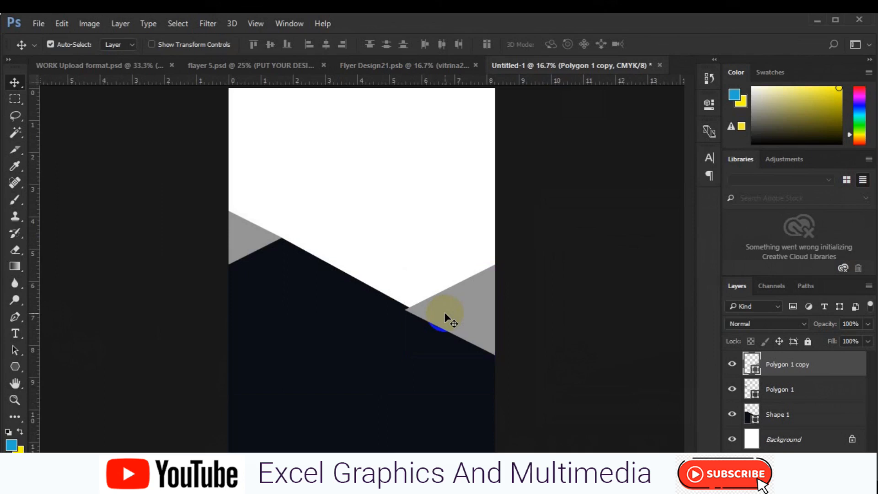
{"action": "key", "text": "shift+Down"}
{"action": "key", "text": "shift+Down"}
{"action": "key", "text": "shift+Down"}
{"action": "key", "text": "shift+Down"}
{"action": "key", "text": "shift+Down"}
{"action": "key", "text": "shift+Down"}
{"action": "key", "text": "shift+Down"}
{"action": "key", "text": "shift+Down"}
{"action": "key", "text": "shift+Down"}
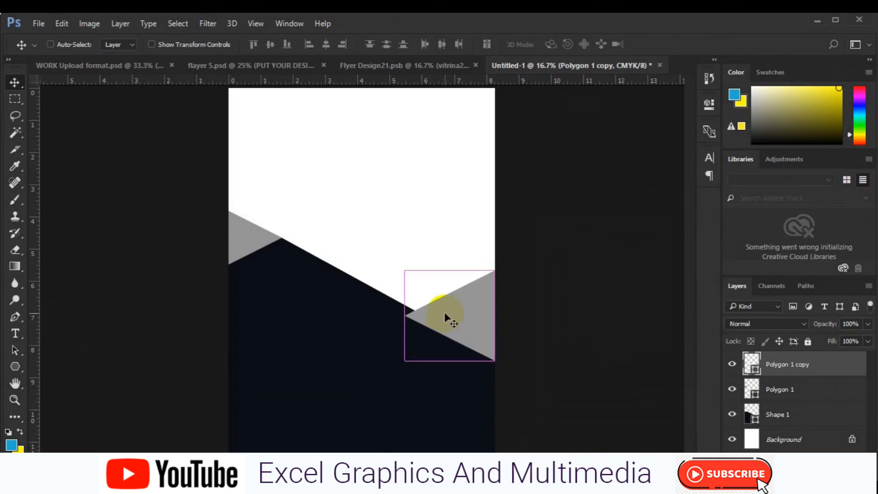
- Duplicate the right triangle at full size and place the copy up and to its left, centered at about X 1455, Y 1924 px
{"action": "key", "text": "ctrl+j"}
{"action": "key", "text": "ctrl+t"}
{"action": "left_click", "coordinate": [485, 364], "text": "alt"}
{"action": "mouse_move", "coordinate": [485, 364]}
{"action": "left_mouse_down"}
{"action": "mouse_move", "coordinate": [495, 360]}
{"action": "mouse_move", "coordinate": [451, 323]}
{"action": "left_mouse_up"}
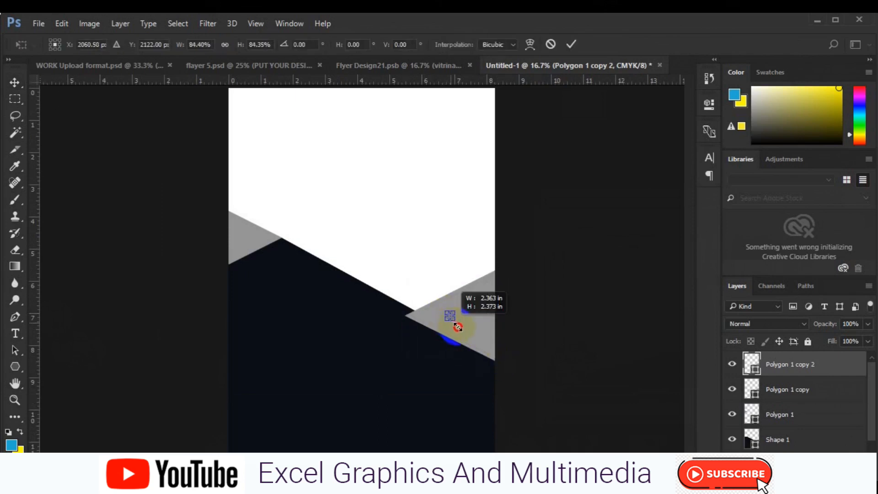
{"action": "left_click_drag", "start_coordinate": [463, 329], "coordinate": [458, 323]}
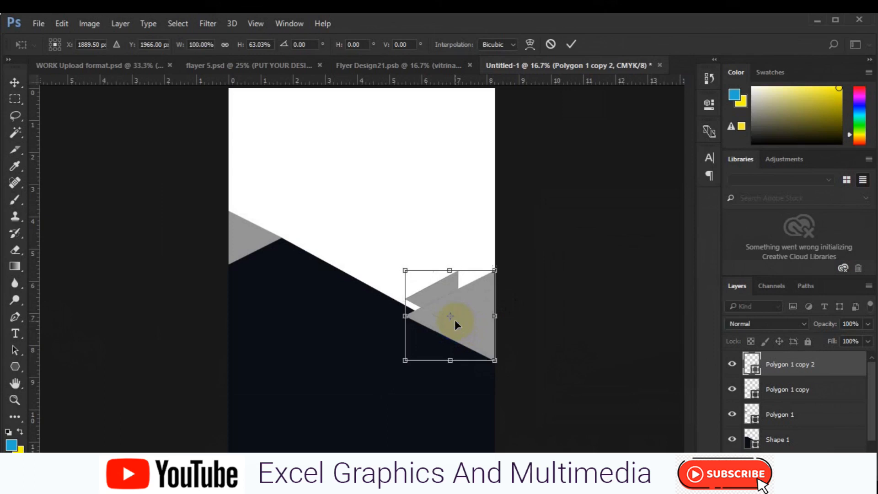
{"action": "left_click_drag", "start_coordinate": [463, 328], "coordinate": [418, 315]}
{"action": "left_click", "coordinate": [623, 345]}
- Recolor the duplicated triangle to dark brown #382e2c
{"action": "left_click", "coordinate": [752, 366]}
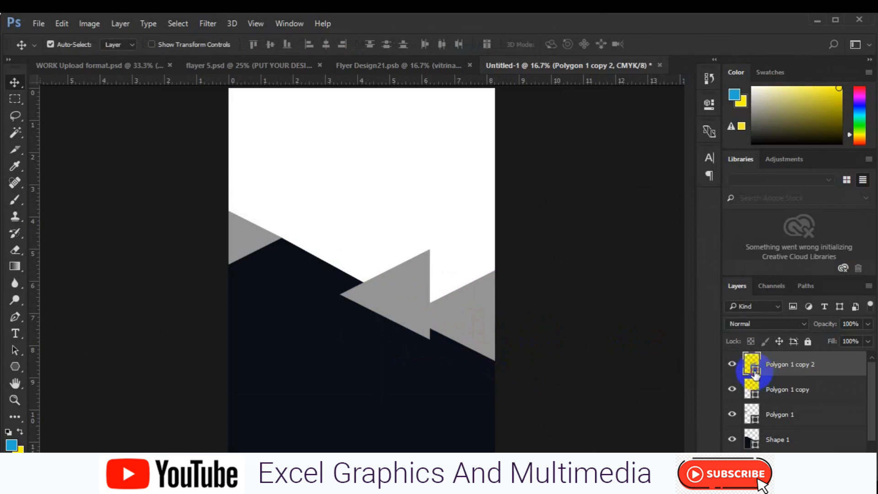
{"action": "double_click", "coordinate": [753, 369]}
{"action": "left_click", "coordinate": [576, 352]}
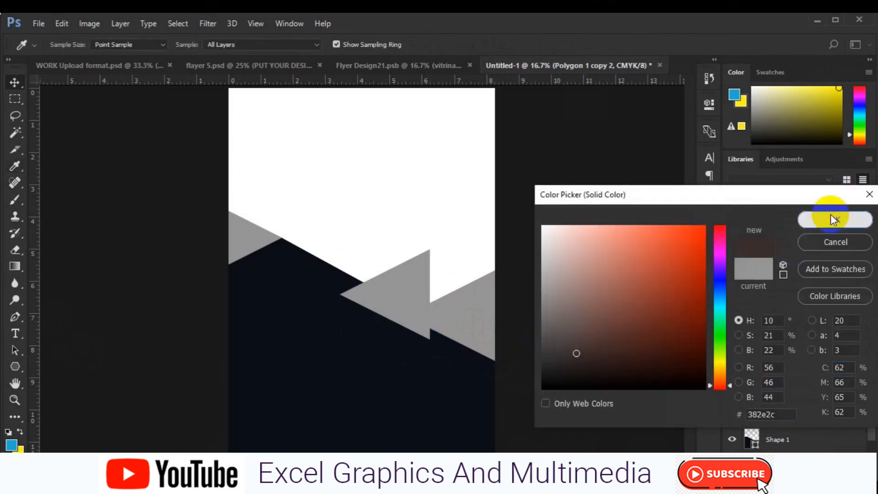
{"action": "left_click", "coordinate": [831, 218]}
- Flip the brown triangle horizontally, scale it to about 20.5%, and place it beside the right triangle's tip at about X 1580, Y 2035 px
{"action": "key", "text": "ctrl+plus"}
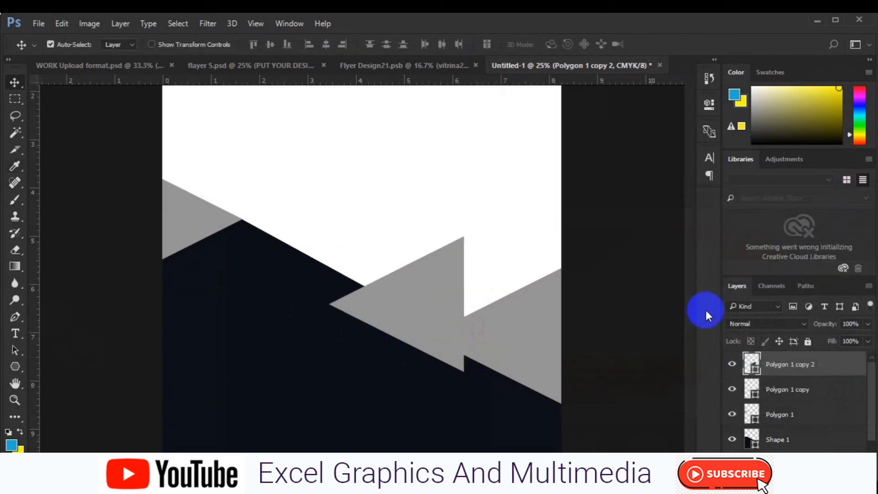
{"action": "key", "text": "ctrl+t"}
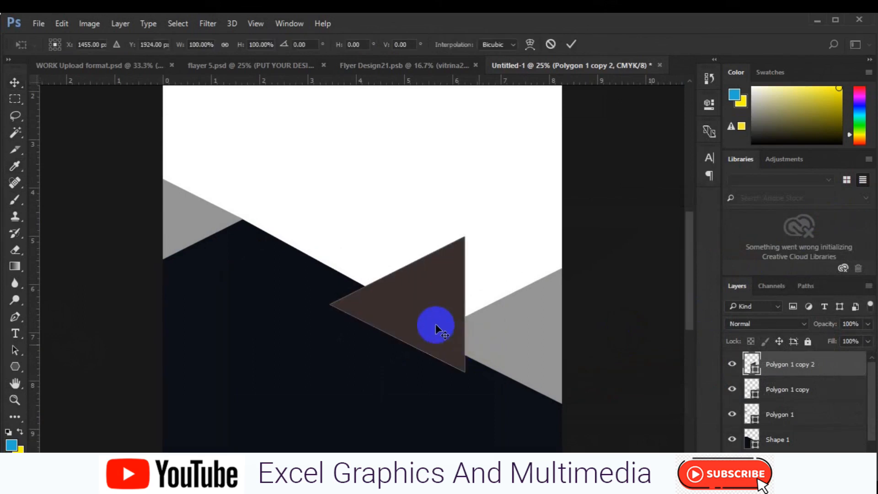
{"action": "right_click", "coordinate": [436, 328]}
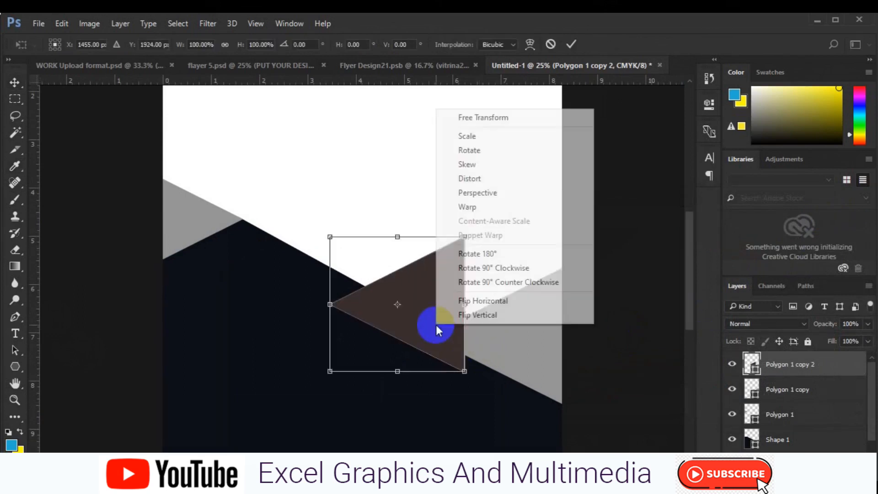
{"action": "left_click", "coordinate": [480, 302]}
{"action": "left_click_drag", "start_coordinate": [465, 371], "coordinate": [410, 316]}
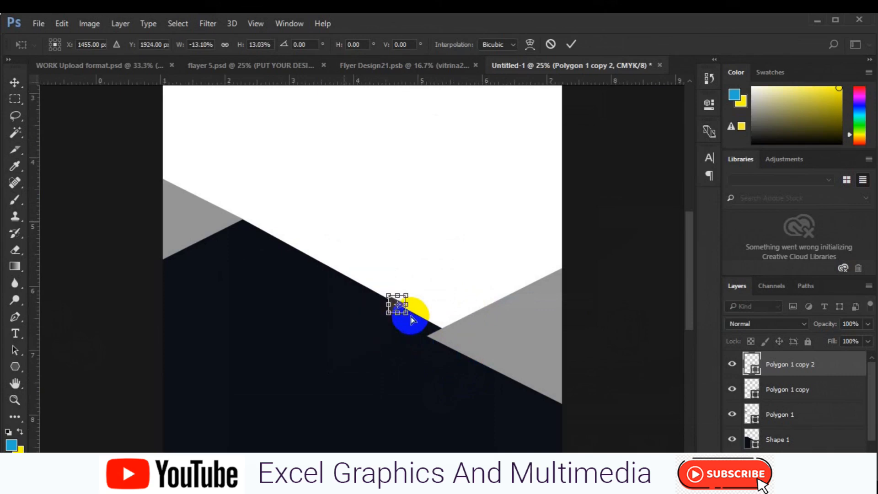
{"action": "key", "text": "ctrl+plus"}
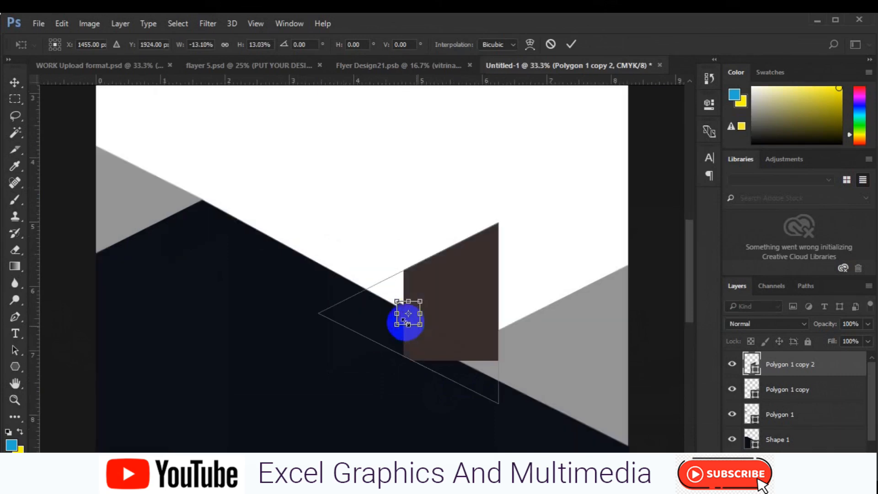
{"action": "left_click_drag", "start_coordinate": [421, 326], "coordinate": [444, 344]}
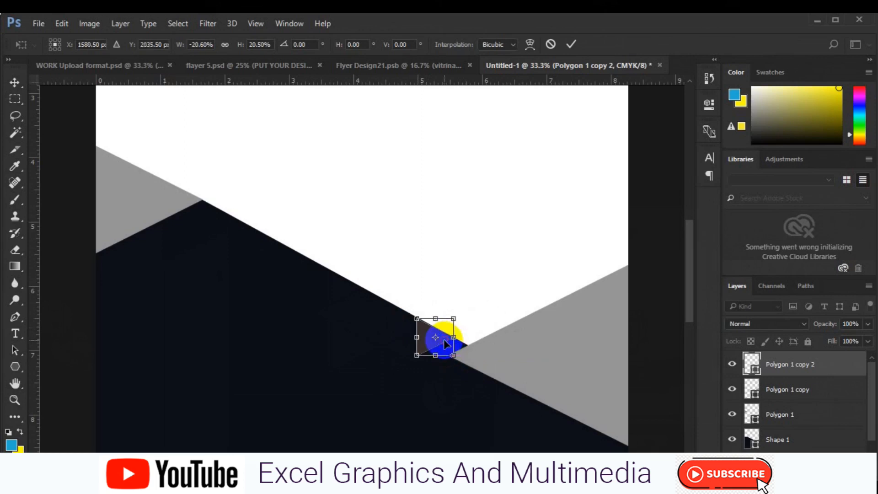
{"action": "double_click", "coordinate": [444, 340]}
- Enlarge the right triangle to about 118.8% and shift it left so its tip meets the small triangle's lower corner
{"action": "left_click", "coordinate": [518, 369]}
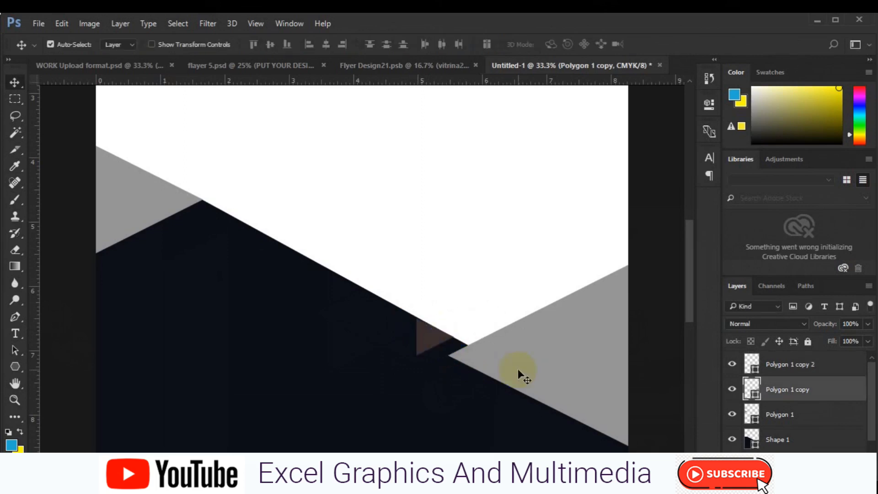
{"action": "key", "text": "ctrl+t"}
{"action": "left_click_drag", "start_coordinate": [636, 443], "coordinate": [643, 450]}
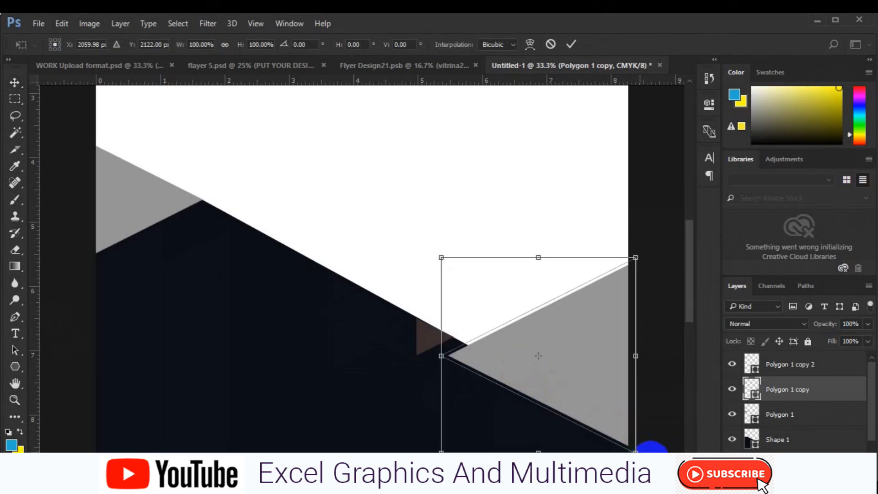
{"action": "left_click_drag", "start_coordinate": [636, 455], "coordinate": [656, 475]}
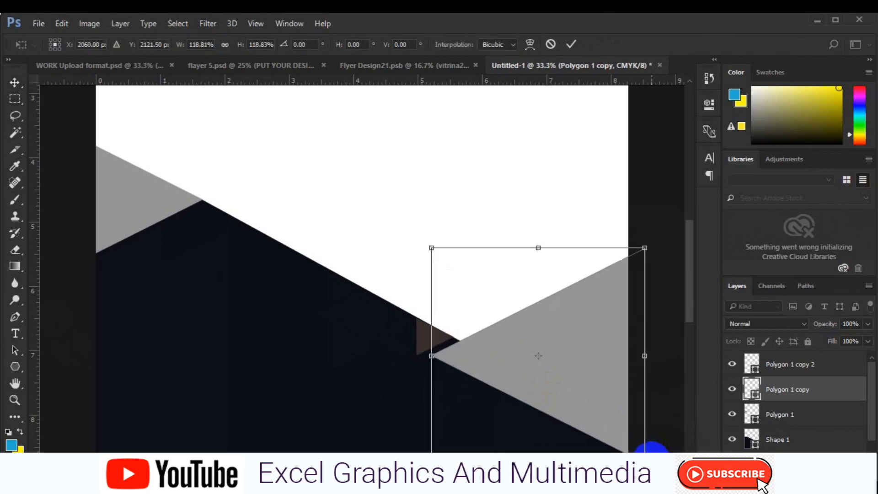
{"action": "left_click_drag", "start_coordinate": [580, 390], "coordinate": [575, 391]}
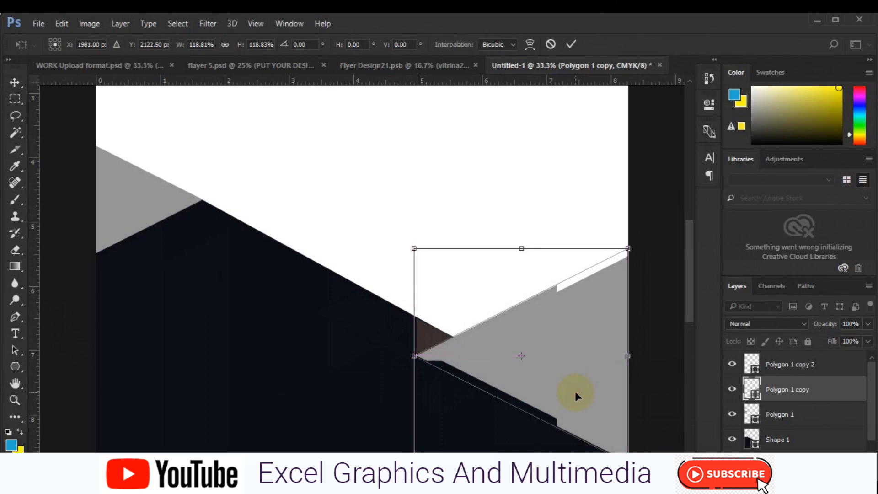
{"action": "key", "text": "ctrl+plus"}
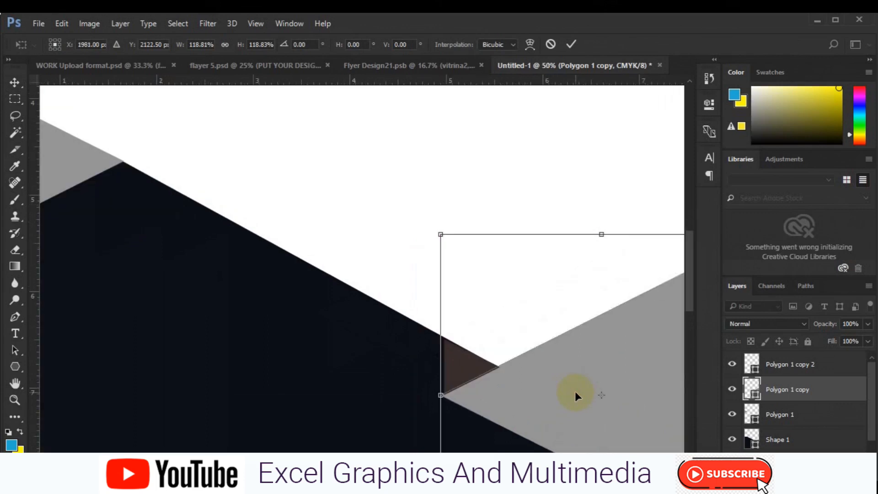
{"action": "key", "text": "Return"}
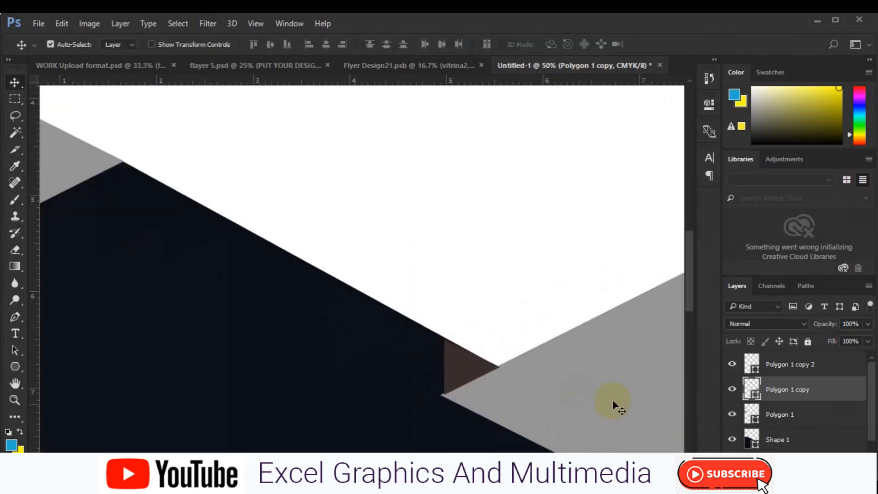
- Align the left edges of the small brown triangle and the large right triangle, and nudge both slightly upward
{"action": "left_click", "coordinate": [802, 370], "text": "shift"}
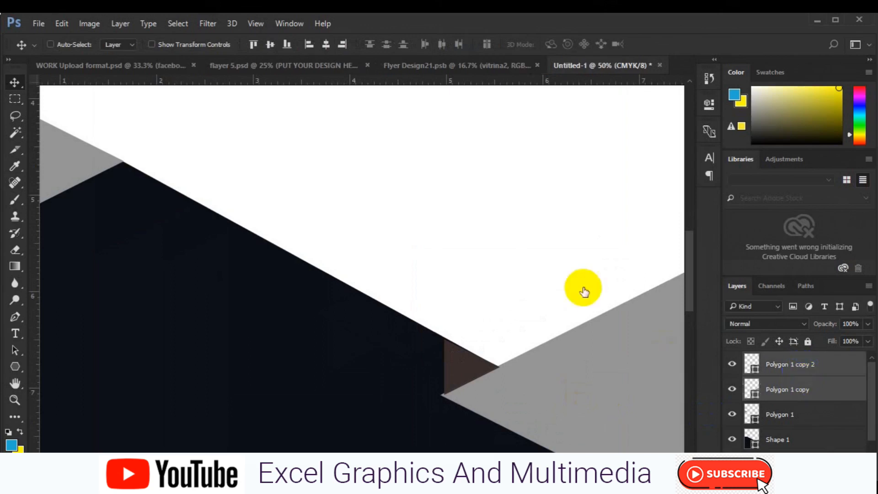
{"action": "left_click", "coordinate": [307, 45]}
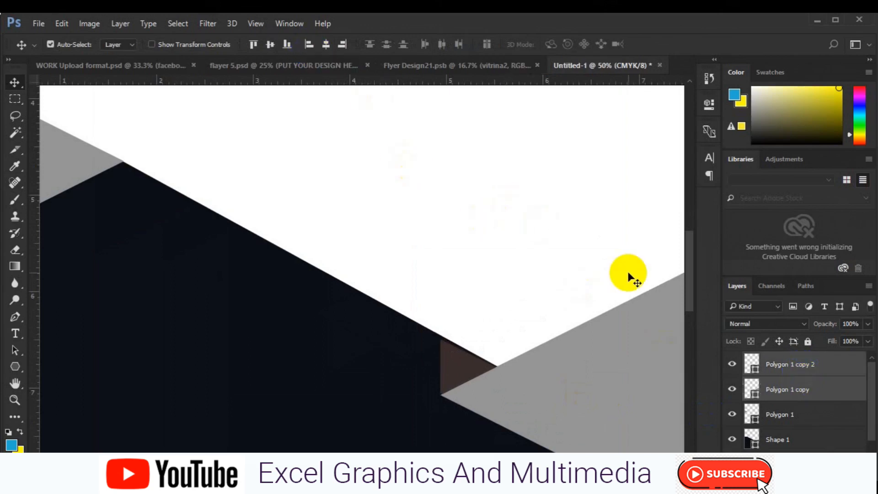
{"action": "key", "text": "Up"}
{"action": "key", "text": "Up"}
{"action": "key", "text": "Up"}
{"action": "key", "text": "Up"}
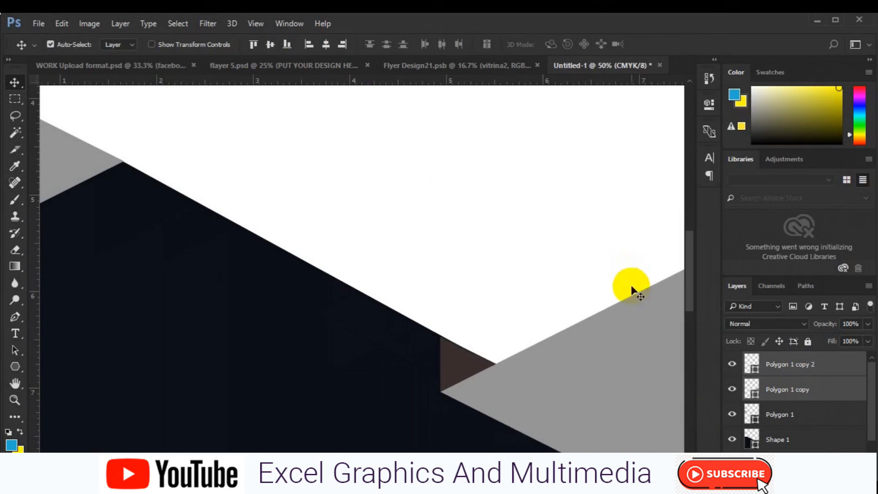
- Recolor the small fold triangle at the right triangle's tip to deep reddish brown #321914
{"action": "double_click", "coordinate": [752, 364]}
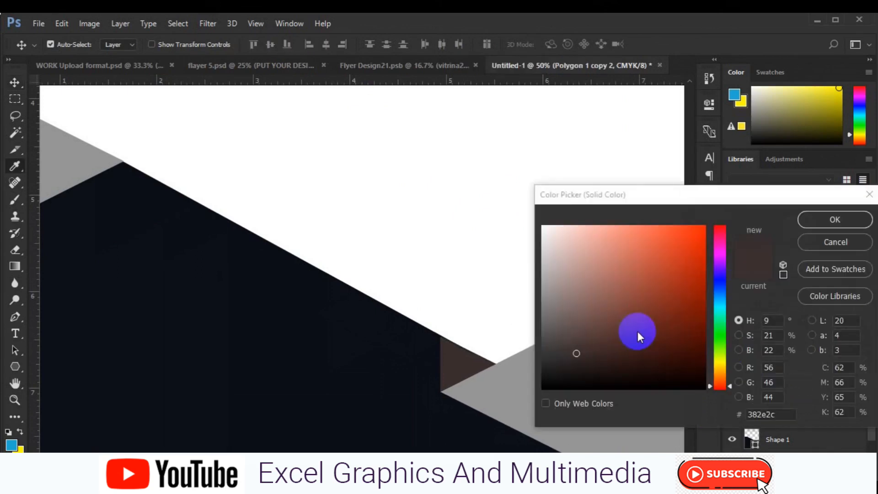
{"action": "left_click", "coordinate": [640, 357]}
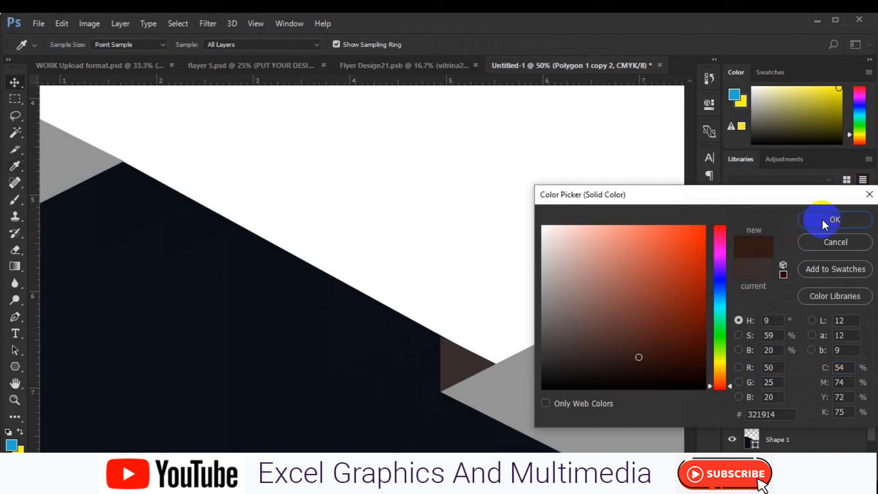
{"action": "left_click", "coordinate": [823, 221]}
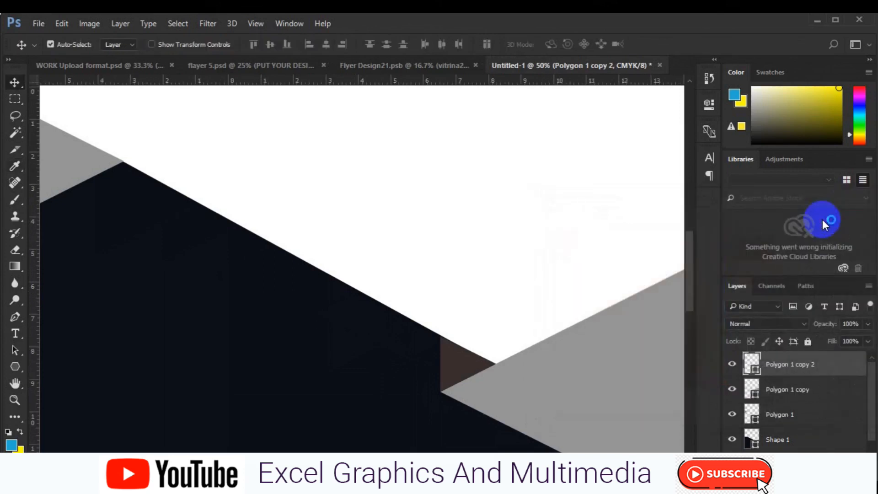
- Add a layer above the dark pen shape and draw a rectangle about 2000 by 832 px extending past the page's upper right corner
{"action": "key", "text": "ctrl+0"}
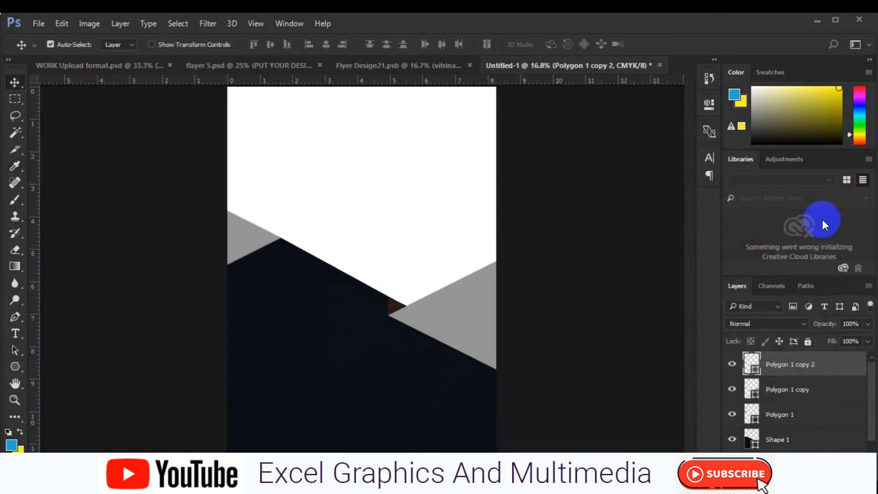
{"action": "left_click", "coordinate": [809, 441]}
{"action": "left_click", "coordinate": [852, 459]}
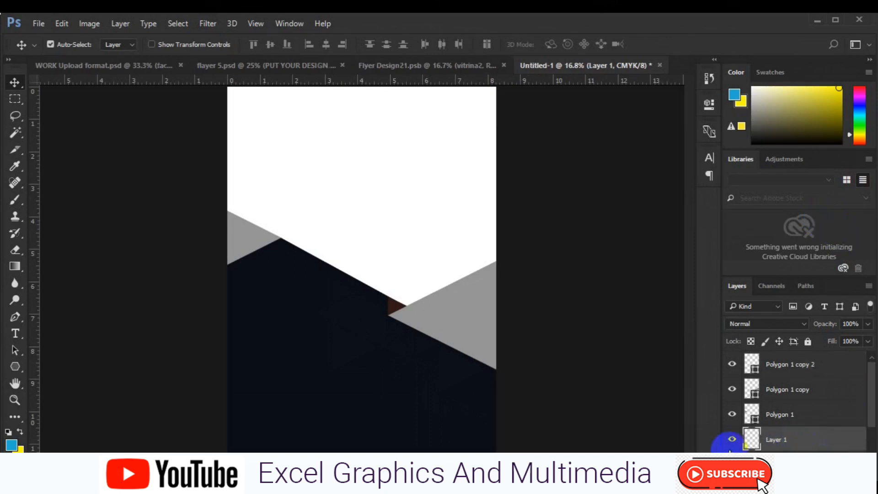
{"action": "key", "text": "ctrl+0"}
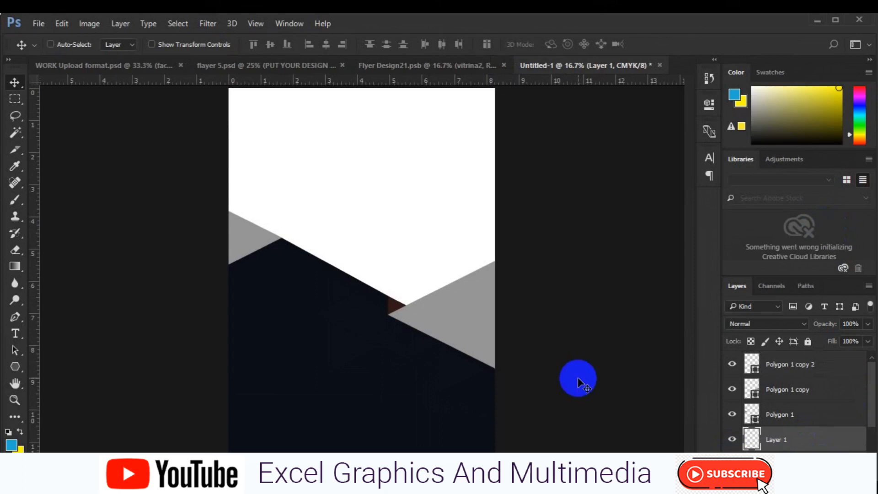
{"action": "key", "text": "ctrl+minus"}
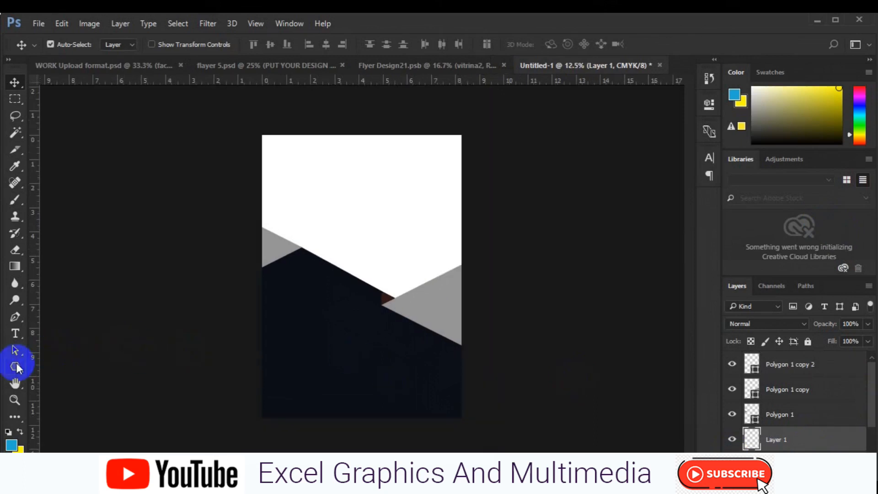
{"action": "left_click_drag", "start_coordinate": [16, 367], "coordinate": [46, 365]}
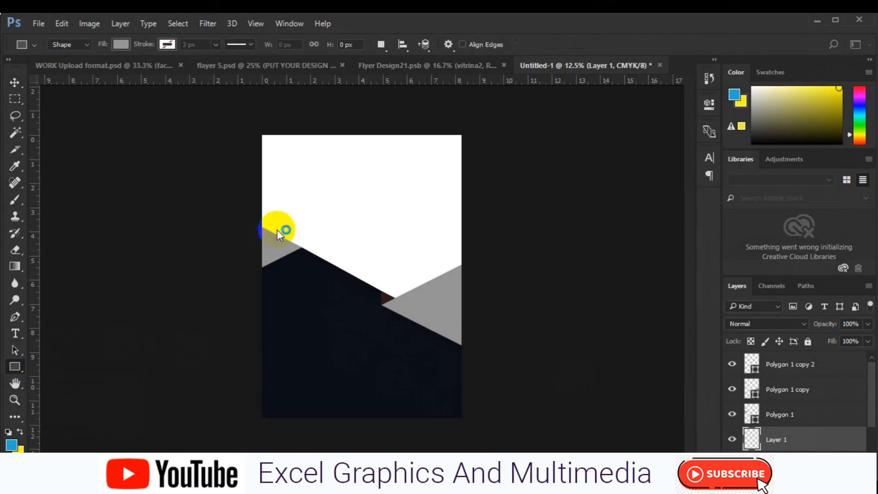
{"action": "left_click_drag", "start_coordinate": [357, 128], "coordinate": [516, 196]}
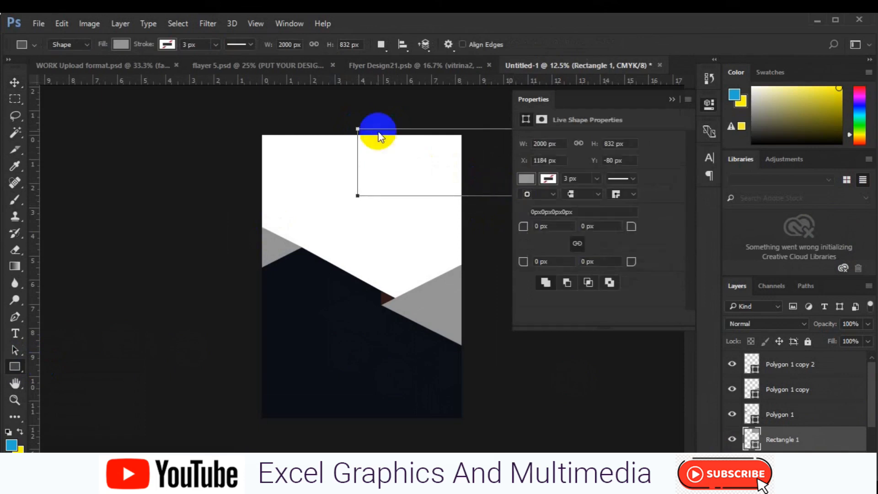
- Try rotating the gray rectangle at the page's upper right corner by 45°
{"action": "left_click", "coordinate": [15, 83]}
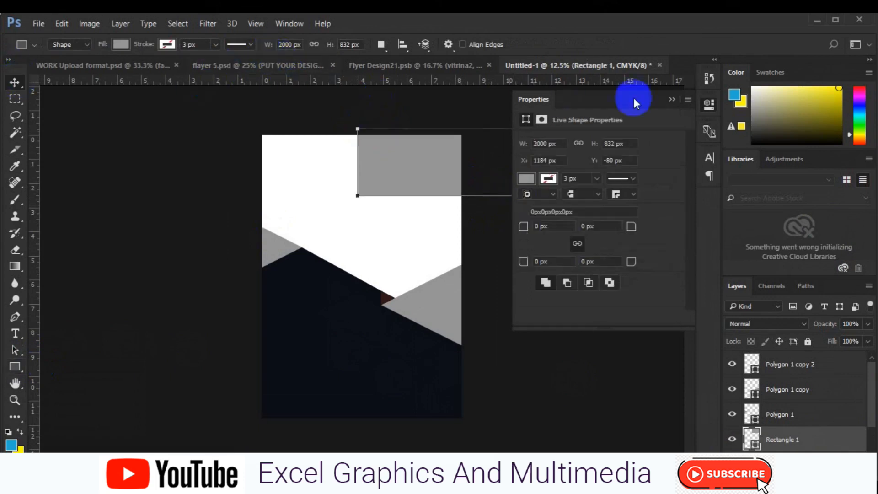
{"action": "left_click", "coordinate": [671, 100]}
{"action": "key", "text": "ctrl+t"}
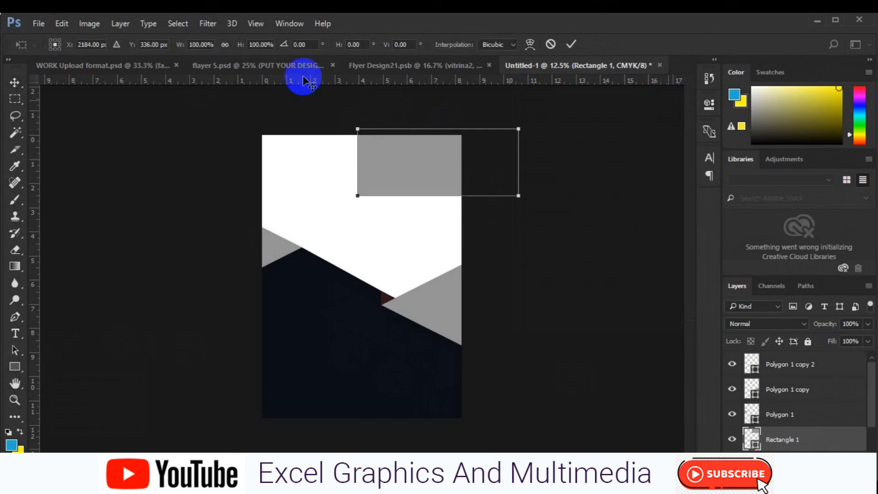
{"action": "left_click", "coordinate": [298, 44]}
{"action": "type", "text": "45"}
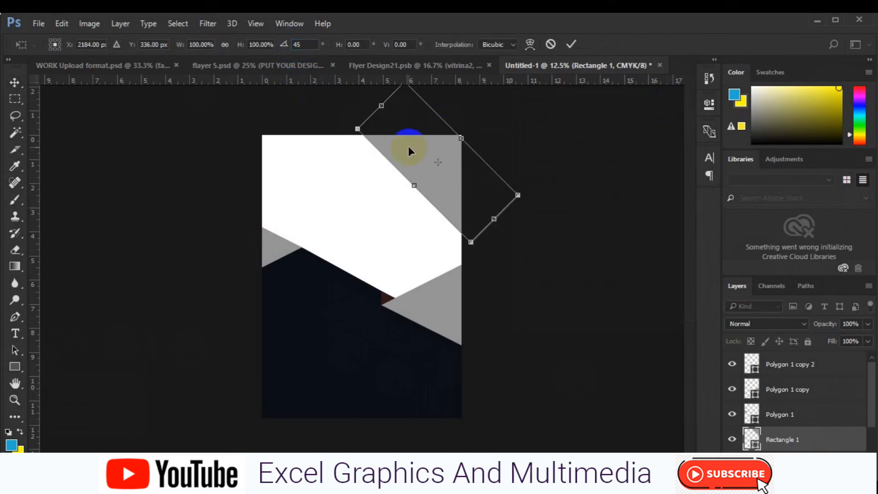
{"action": "key", "text": "Return"}
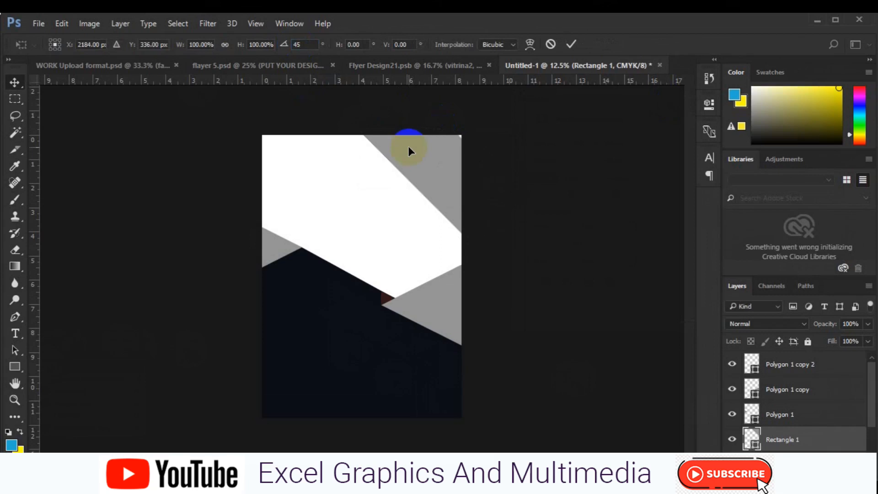
- Recolor the small fold triangle at the large right triangle's tip to grayish brown #645450
{"action": "left_click", "coordinate": [326, 374]}
{"action": "left_click", "coordinate": [378, 318]}
{"action": "left_click", "coordinate": [389, 299]}
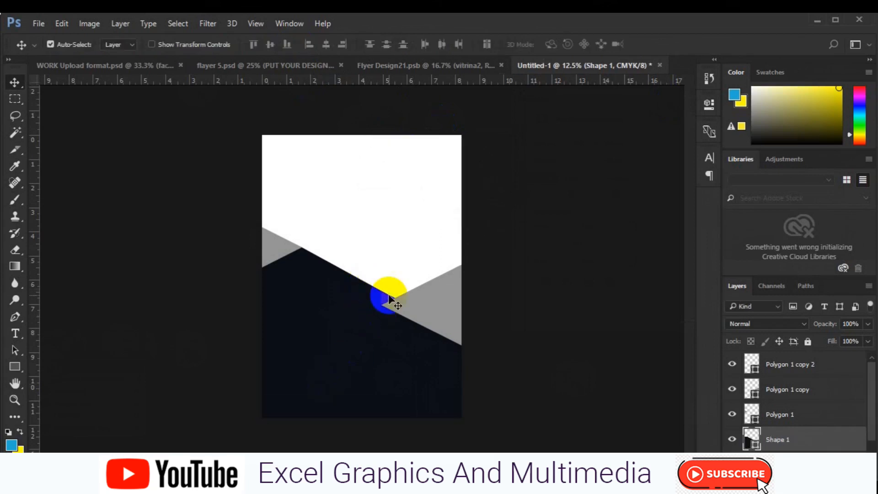
{"action": "left_click", "coordinate": [754, 369]}
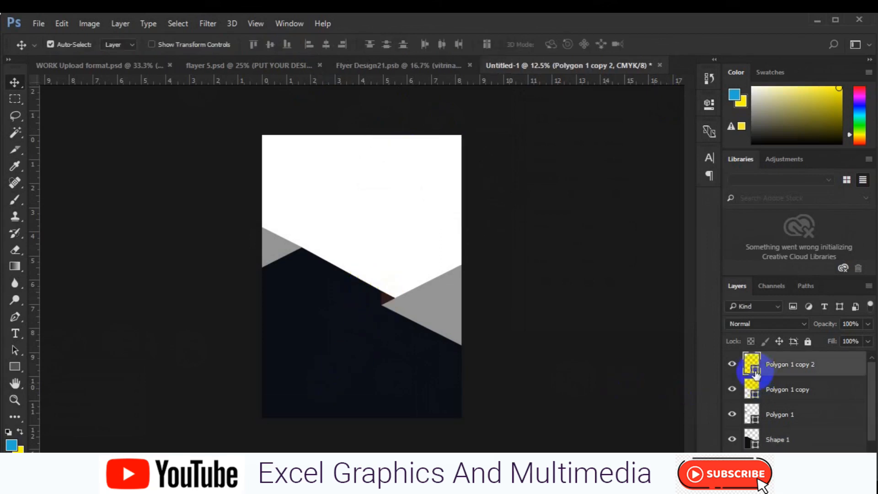
{"action": "double_click", "coordinate": [756, 371]}
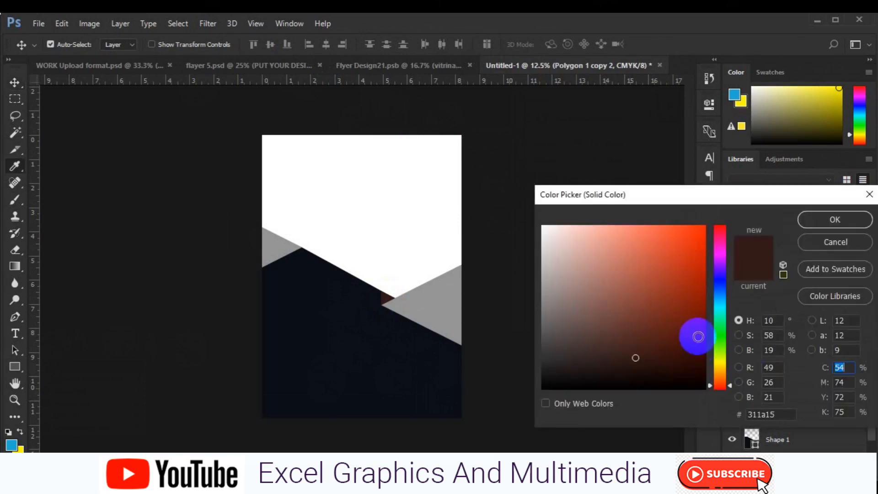
{"action": "left_click", "coordinate": [573, 323]}
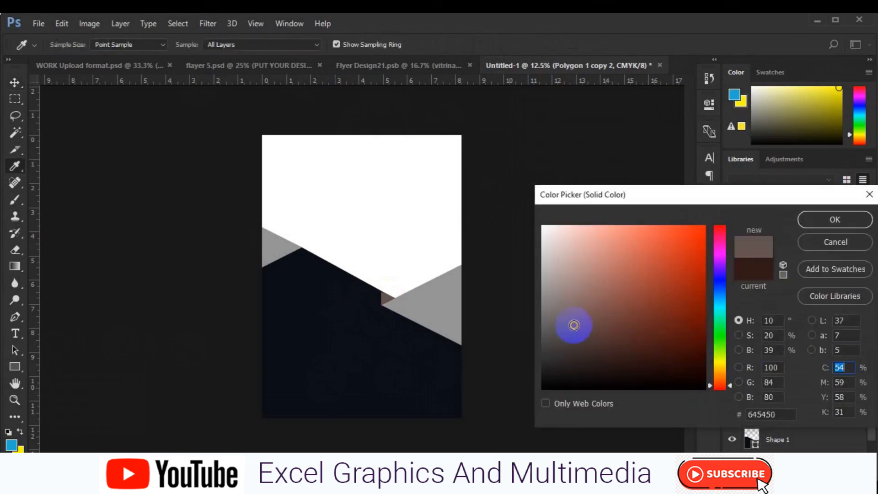
{"action": "left_click", "coordinate": [828, 220]}
- Duplicate the dark pen-drawn lower shape, flip the copy horizontally and rotate it 90° clockwise
{"action": "key", "text": "v"}
{"action": "left_click", "coordinate": [439, 331], "text": "ctrl"}
{"action": "left_click_drag", "start_coordinate": [326, 361], "coordinate": [330, 366]}
{"action": "key", "text": "ctrl+t"}
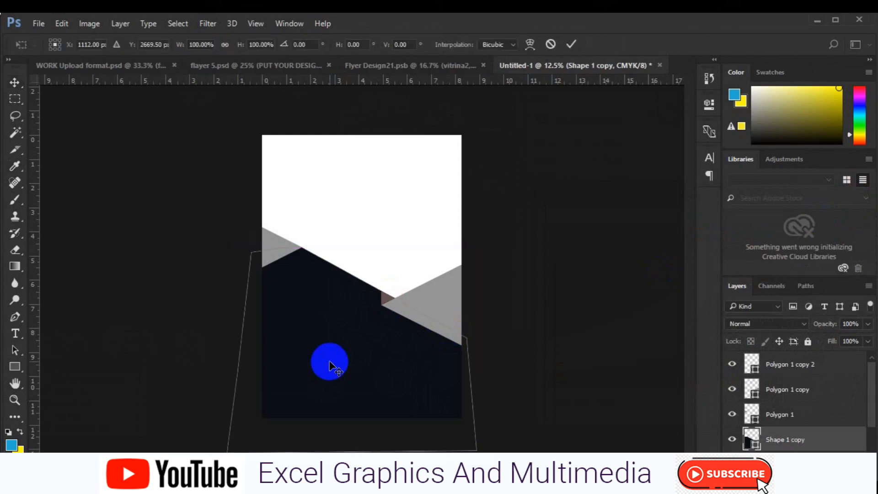
{"action": "right_click", "coordinate": [330, 361]}
{"action": "left_click", "coordinate": [369, 337]}
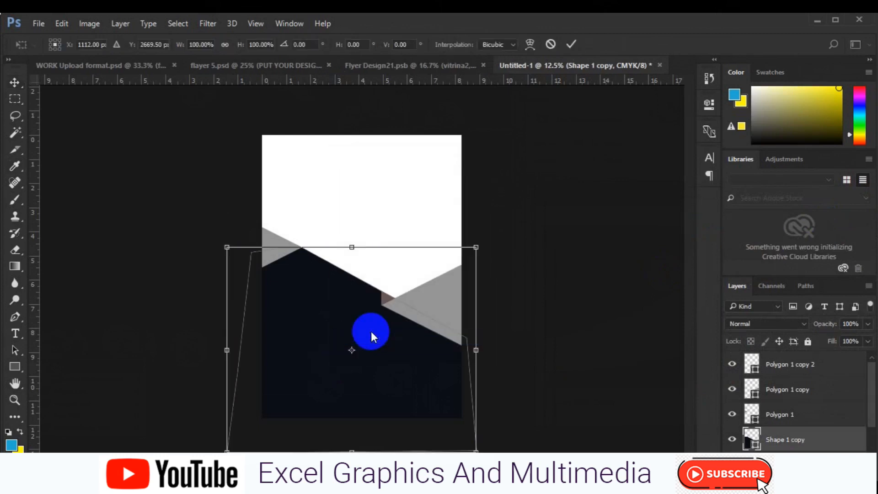
{"action": "right_click", "coordinate": [361, 366]}
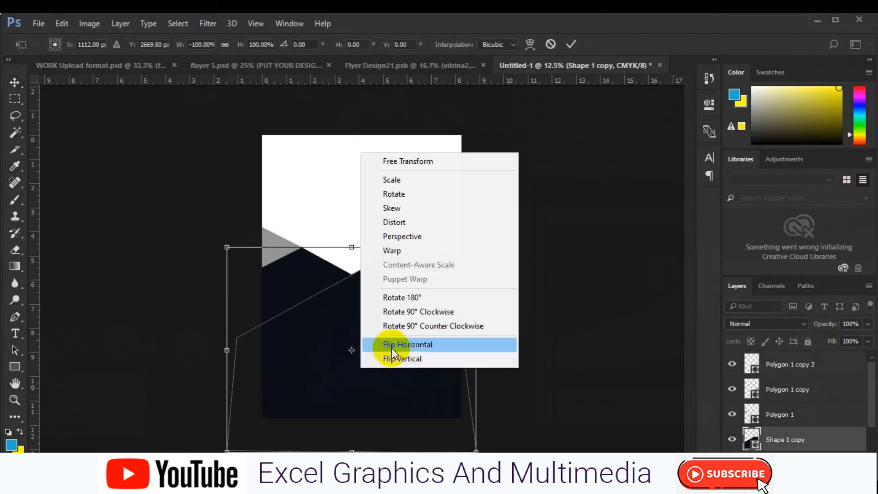
{"action": "left_click", "coordinate": [420, 313]}
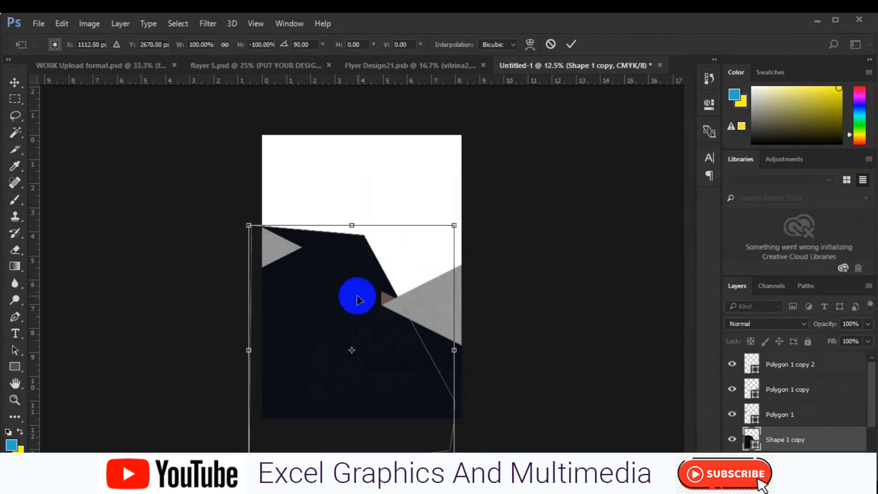
- Move the dark copy over the page's upper right corner and rotate it to about -116.5°
{"action": "left_click_drag", "start_coordinate": [518, 247], "coordinate": [350, 436]}
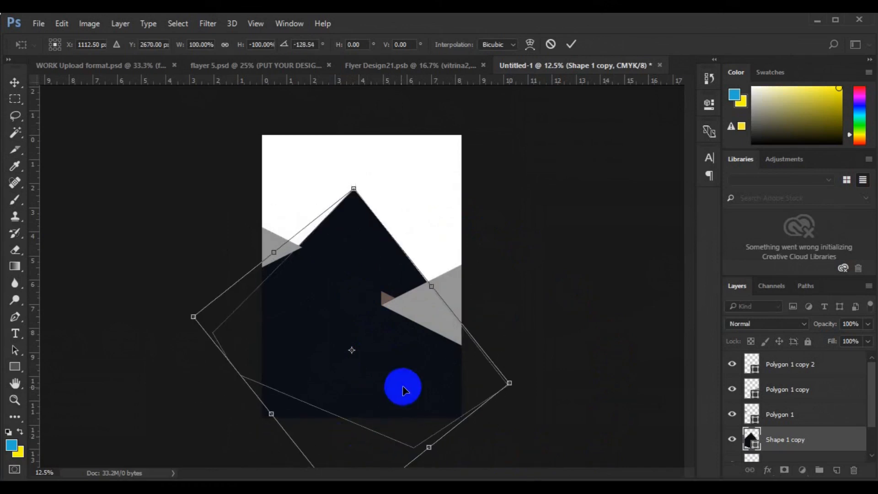
{"action": "left_click_drag", "start_coordinate": [454, 215], "coordinate": [482, 170]}
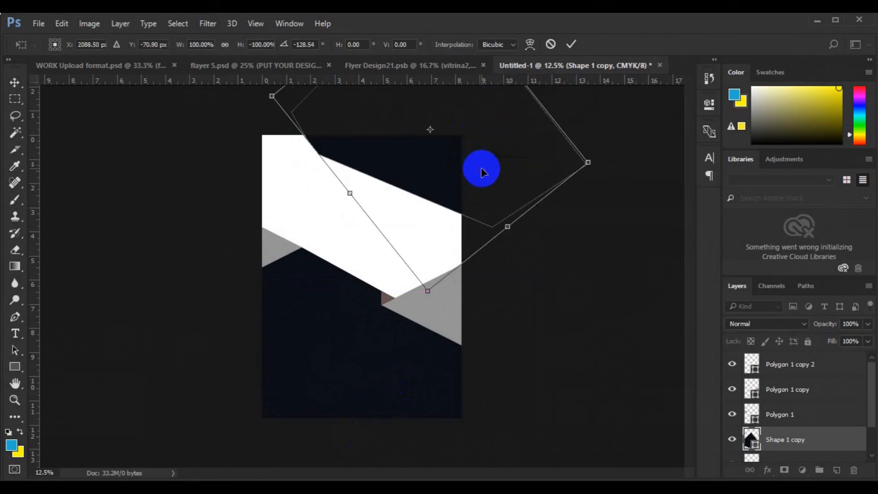
{"action": "key", "text": "ctrl+minus"}
{"action": "left_click_drag", "start_coordinate": [525, 206], "coordinate": [528, 228]}
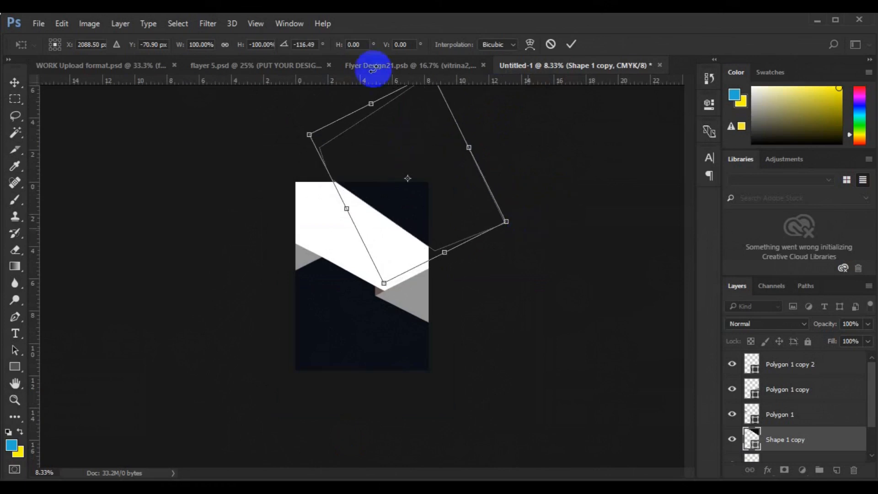
{"action": "left_click", "coordinate": [307, 45]}
{"action": "type", "text": "-180"}
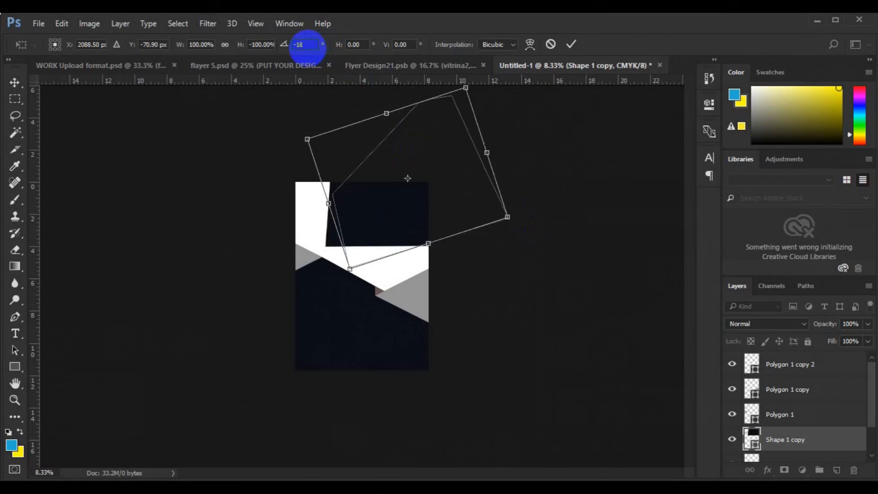
{"action": "key", "text": "ctrl+z"}
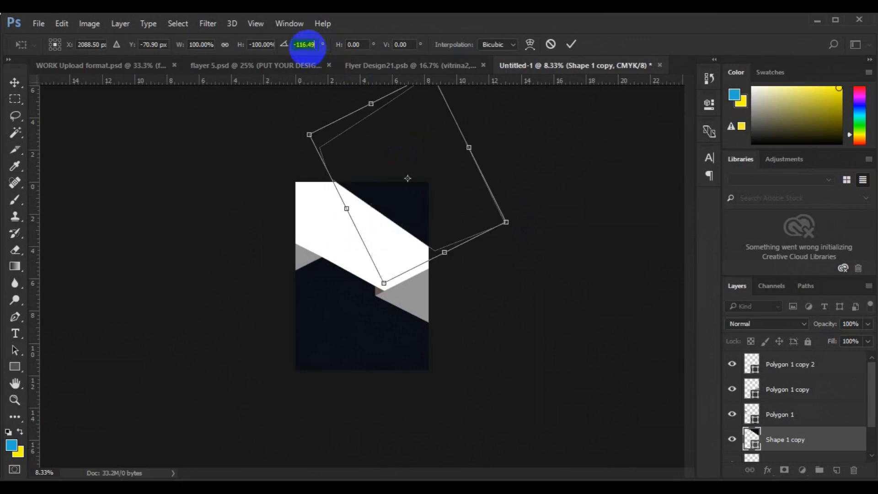
- Shift the dark copy slightly up and right, to about X 2213 px and Y -205 px, and apply the transform
{"action": "left_click", "coordinate": [443, 182]}
{"action": "mouse_move", "coordinate": [457, 192]}
{"action": "left_mouse_down"}
{"action": "mouse_move", "coordinate": [464, 183]}
{"action": "mouse_move", "coordinate": [462, 193]}
{"action": "left_mouse_up"}
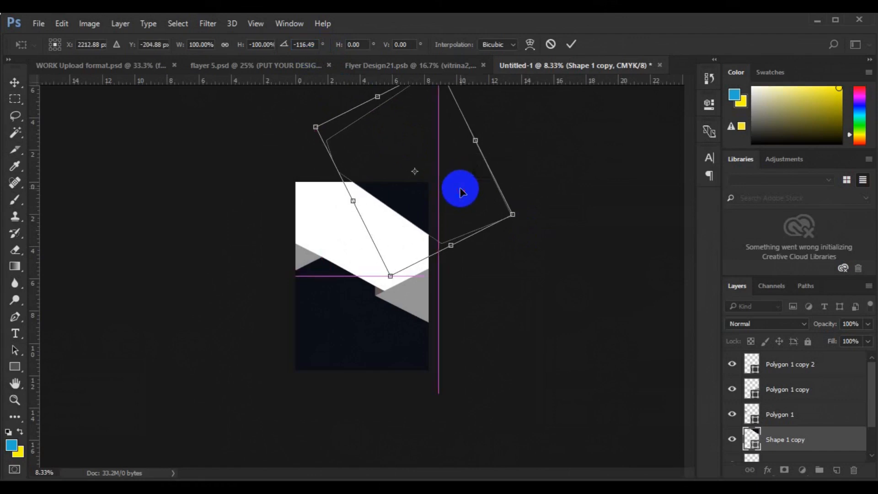
{"action": "key", "text": "Return"}
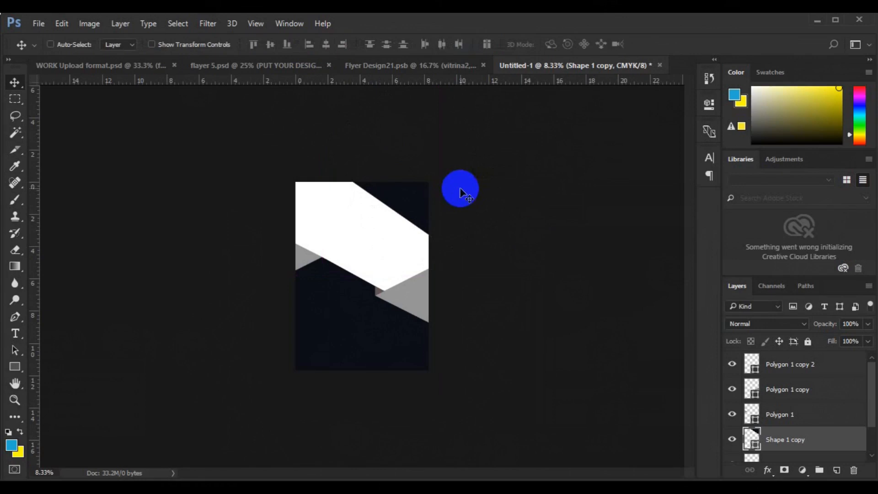
- Rotate the dark upper copy by about -5.85° so its edge parallels the lower diagonal, and nudge it 8 px down
{"action": "key", "text": "ctrl+plus"}
{"action": "key", "text": "ctrl+t"}
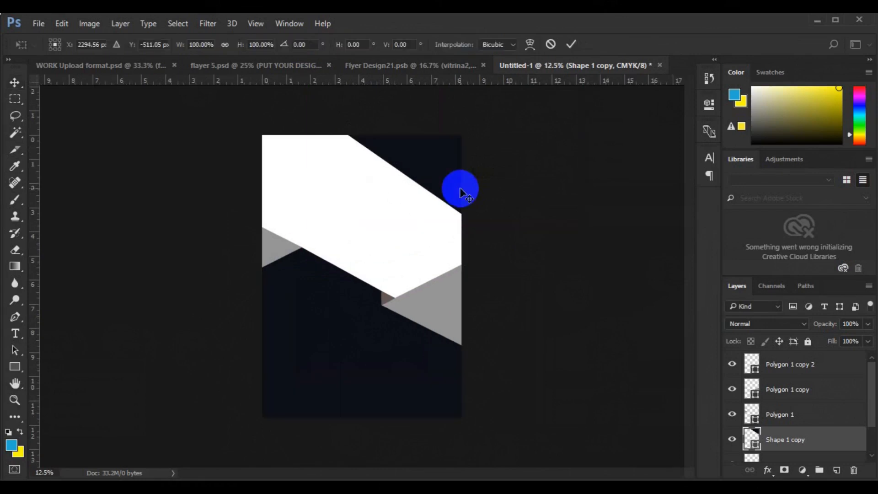
{"action": "left_click_drag", "start_coordinate": [598, 238], "coordinate": [611, 222]}
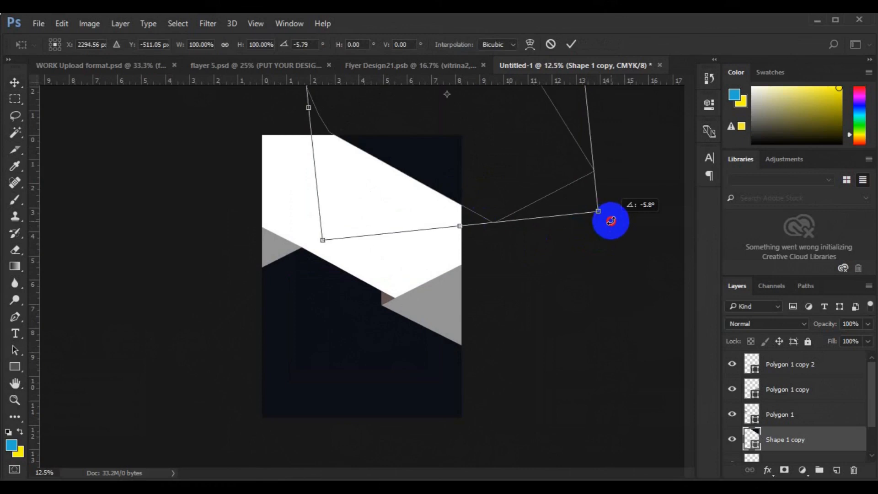
{"action": "left_click_drag", "start_coordinate": [611, 220], "coordinate": [610, 221]}
{"action": "key", "text": "Down"}
{"action": "key", "text": "Down"}
{"action": "key", "text": "Down"}
{"action": "key", "text": "Down"}
{"action": "key", "text": "Down"}
{"action": "key", "text": "Down"}
{"action": "key", "text": "Down"}
{"action": "key", "text": "Down"}
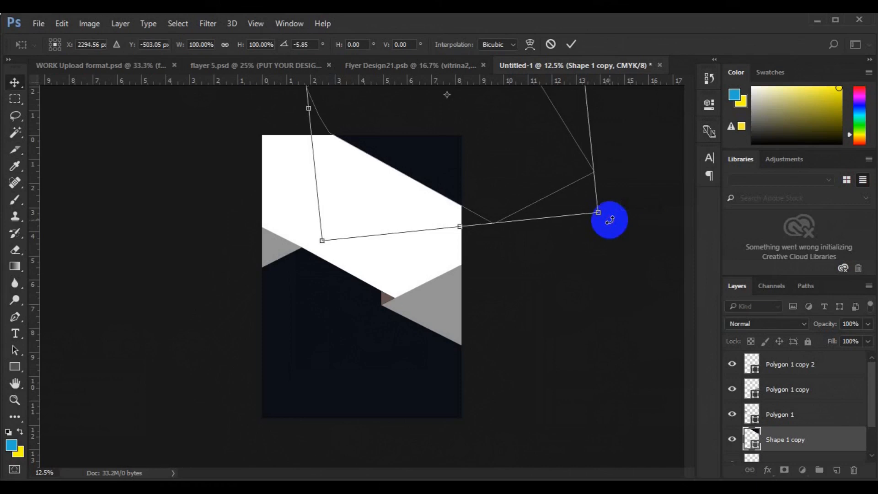
{"action": "key", "text": "Return"}
- Duplicate the small gray left-edge triangle and align the copy to the page's top and right edges
{"action": "left_click", "coordinate": [284, 245]}
{"action": "left_click_drag", "start_coordinate": [284, 246], "coordinate": [414, 156]}
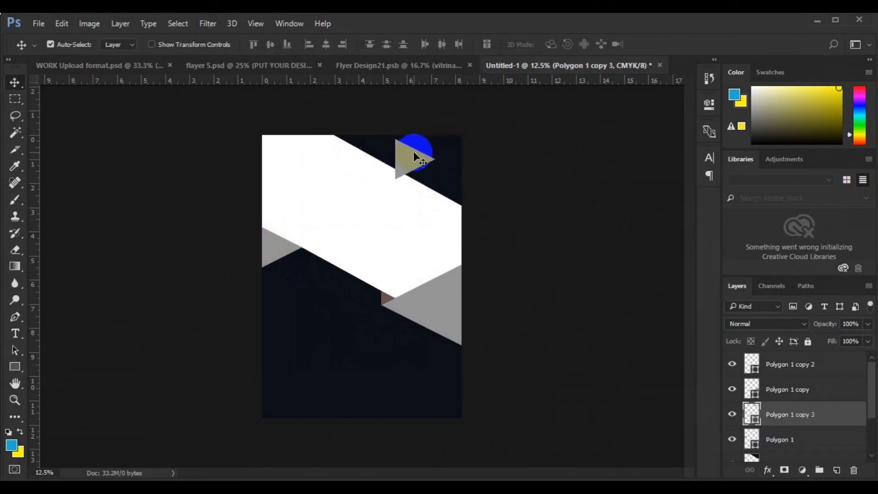
{"action": "key", "text": "ctrl+a"}
{"action": "left_click", "coordinate": [343, 44]}
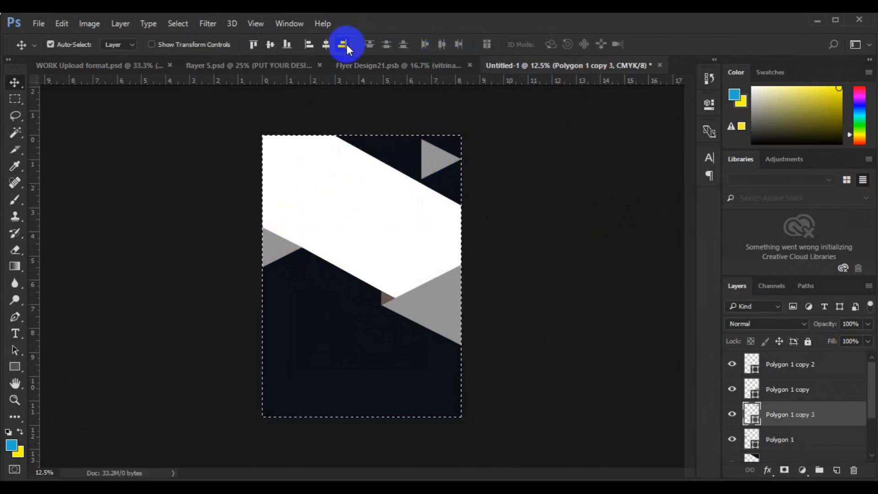
{"action": "left_click", "coordinate": [257, 42]}
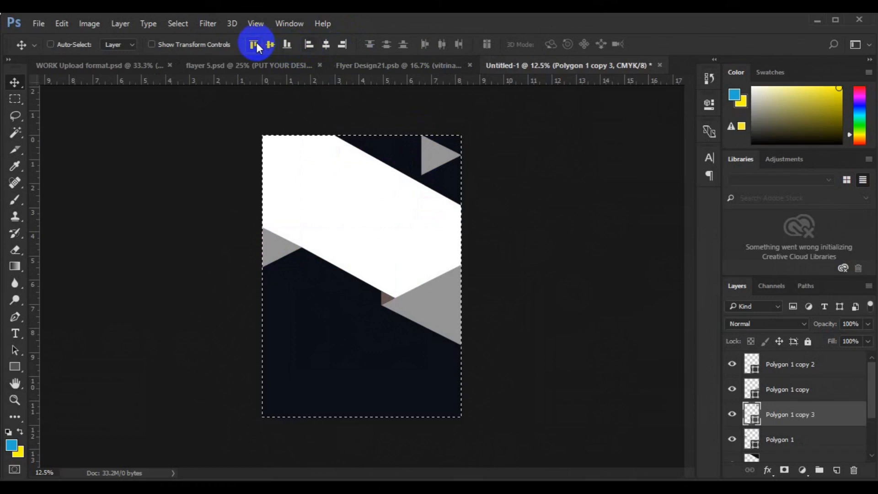
{"action": "key", "text": "ctrl+d"}
- Flip the triangle copy in the page's upper right corner horizontally
{"action": "key", "text": "ctrl+t"}
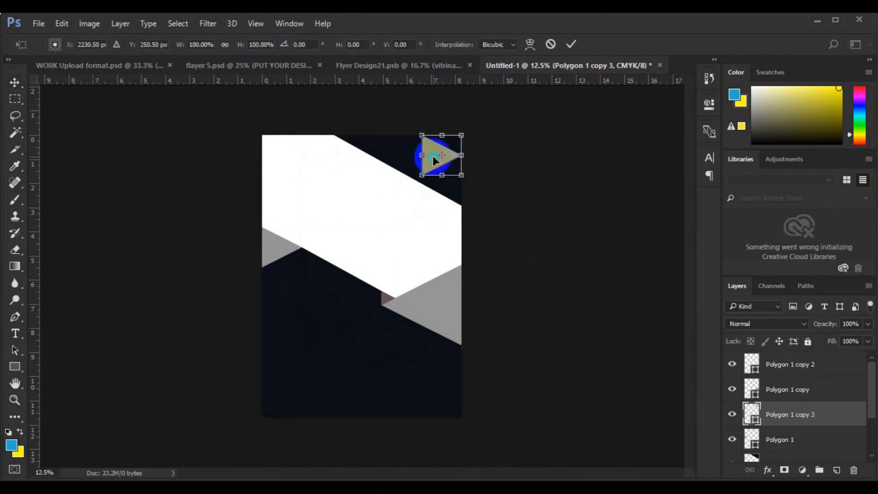
{"action": "right_click", "coordinate": [433, 157]}
{"action": "left_click", "coordinate": [523, 351]}
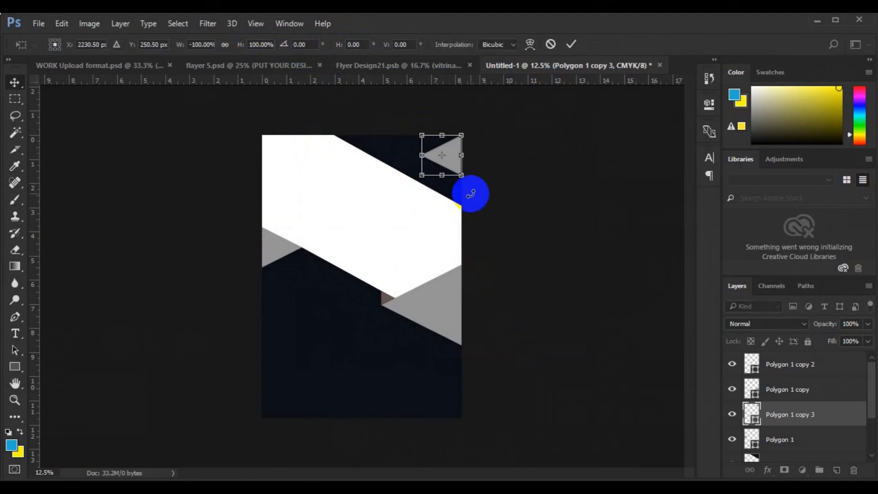
{"action": "key", "text": "Return"}
- Delete the triangle copy and the dark shape copy from the page's upper right corner
{"action": "key", "text": "ctrl+e"}
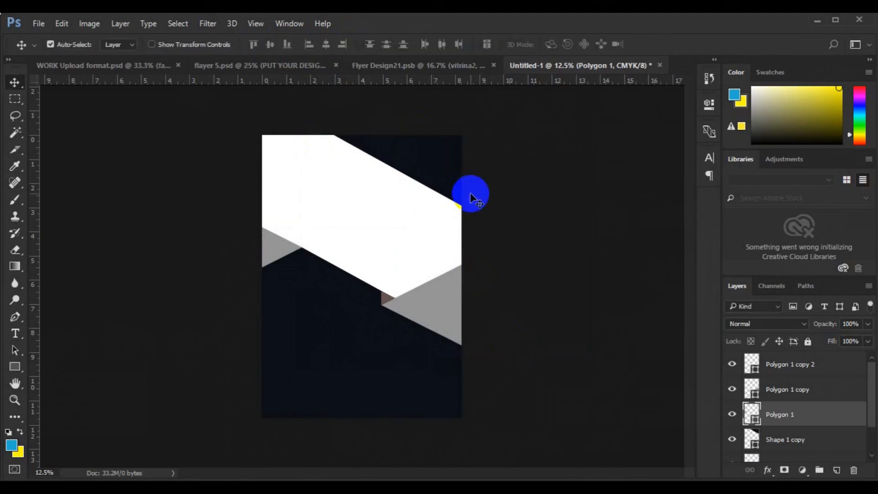
{"action": "left_click", "coordinate": [434, 177]}
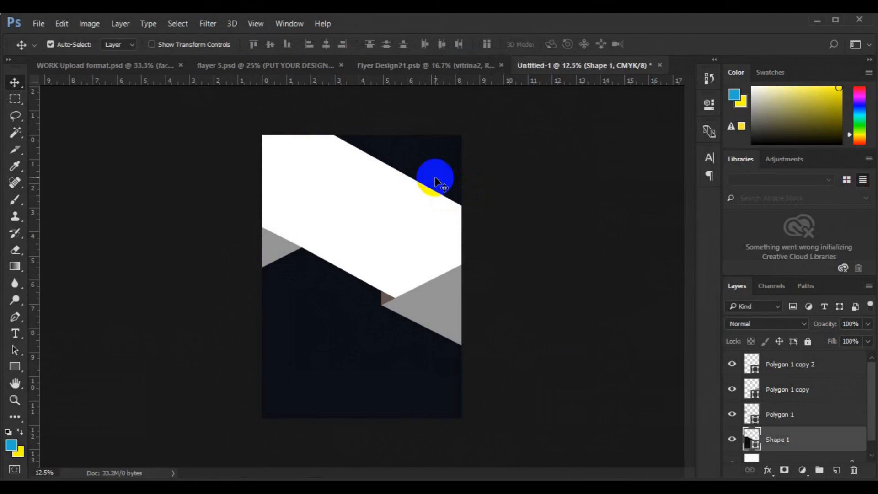
{"action": "key", "text": "ctrl+e"}
- Draw a four-point gray Pen shape about 1584 by 1087 px directly above the background, covering the page's upper right corner with a diagonal edge
{"action": "scroll", "coordinate": [869, 447], "scroll_direction": "down", "scroll_amount": 1}
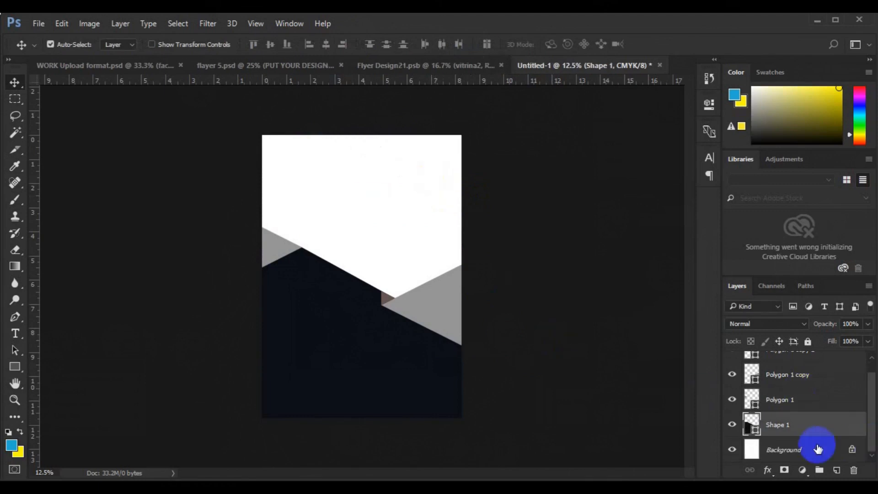
{"action": "key", "text": "alt+bracketleft"}
{"action": "left_click", "coordinate": [15, 316]}
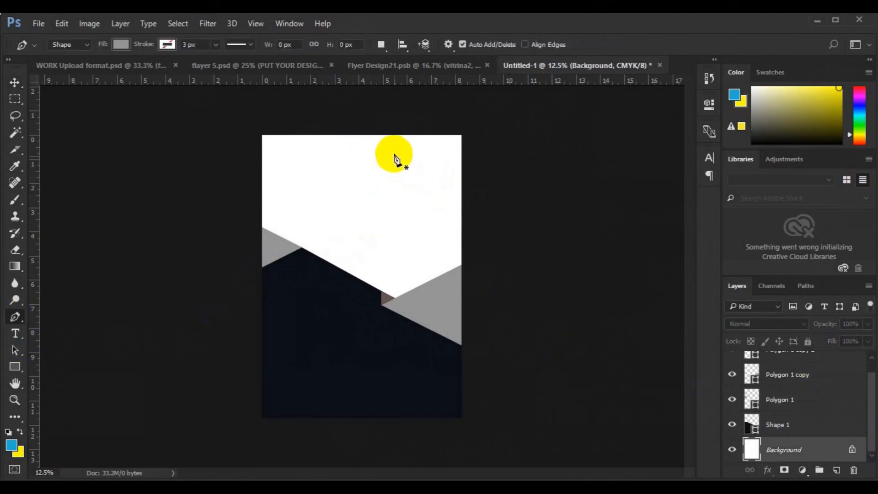
{"action": "left_click", "coordinate": [357, 129]}
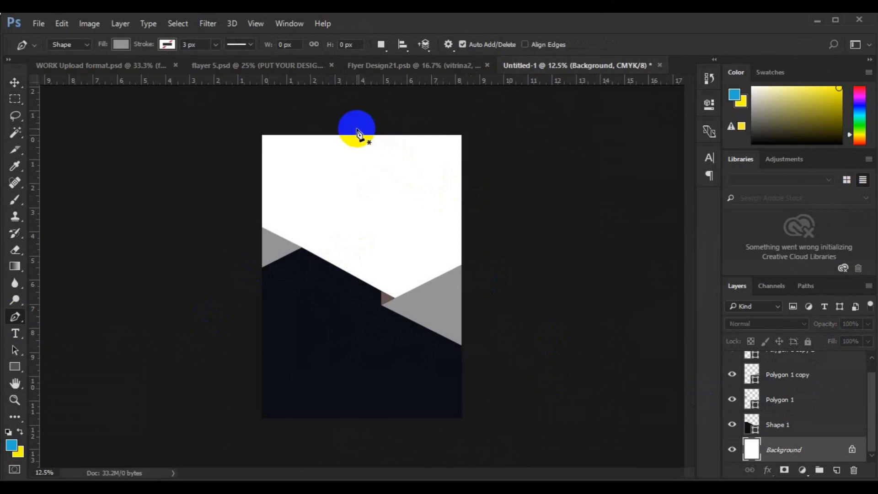
{"action": "left_click", "coordinate": [484, 200]}
{"action": "left_click", "coordinate": [484, 128]}
{"action": "left_click", "coordinate": [410, 112]}
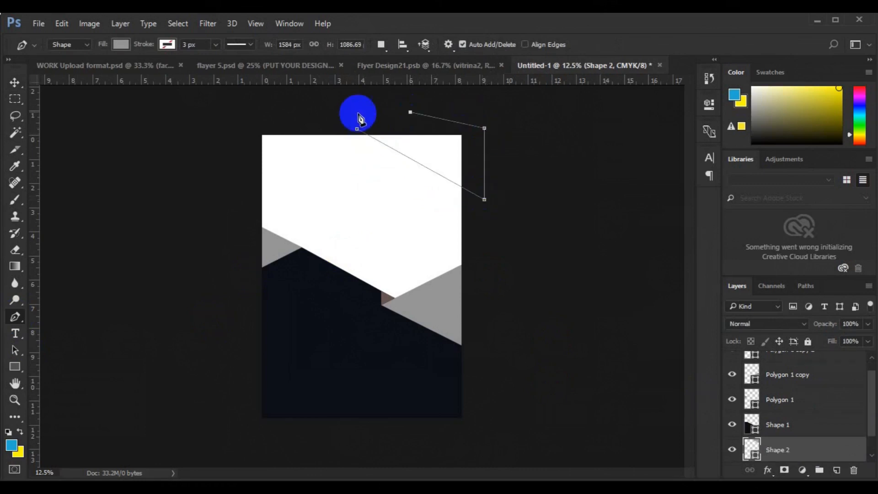
{"action": "left_click", "coordinate": [357, 130]}
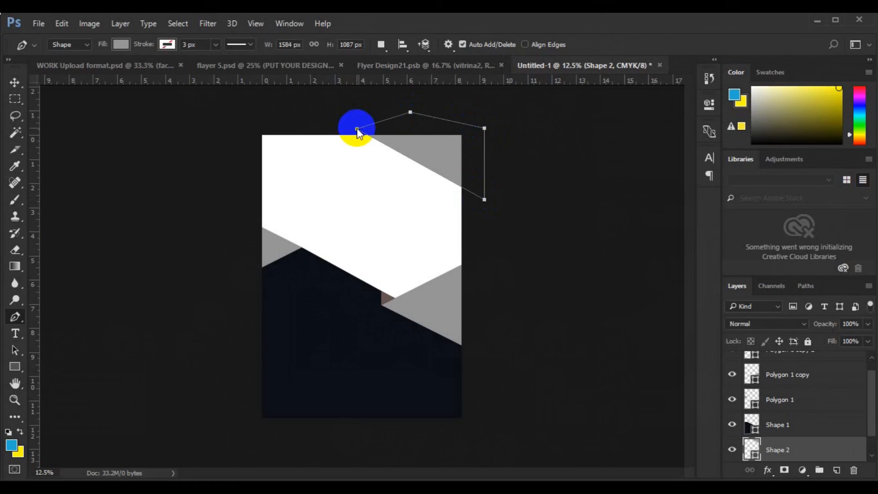
{"action": "left_click", "coordinate": [15, 83]}
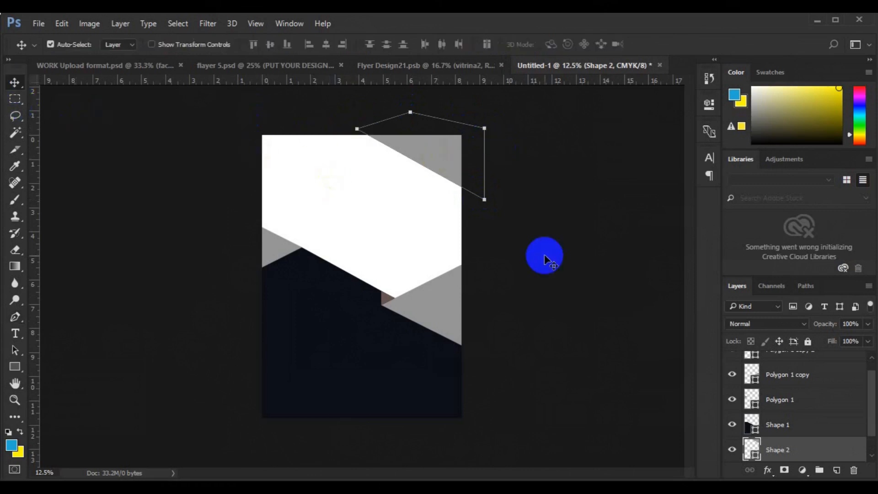
- Duplicate the gray upper-right corner shape, offset the copy toward the corner, and fill it with the lower area's dark color #0b0e16
{"action": "left_click", "coordinate": [349, 279]}
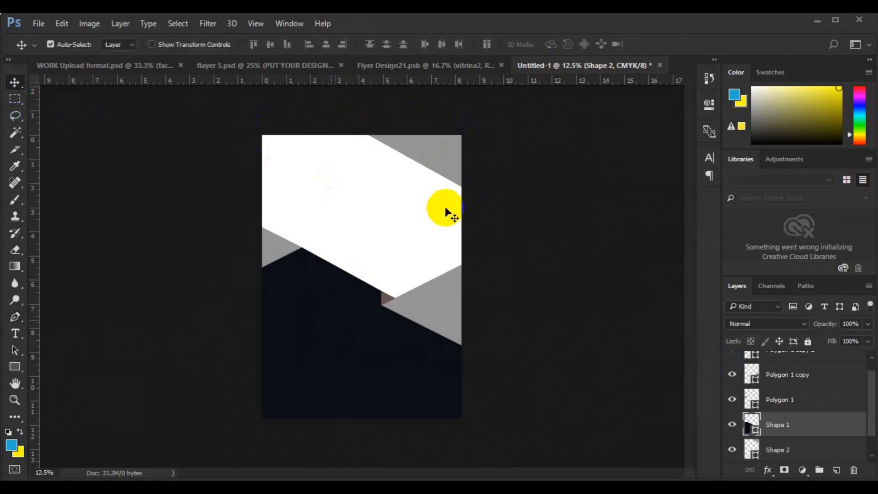
{"action": "left_click", "coordinate": [449, 164]}
{"action": "left_click_drag", "start_coordinate": [448, 161], "coordinate": [471, 139]}
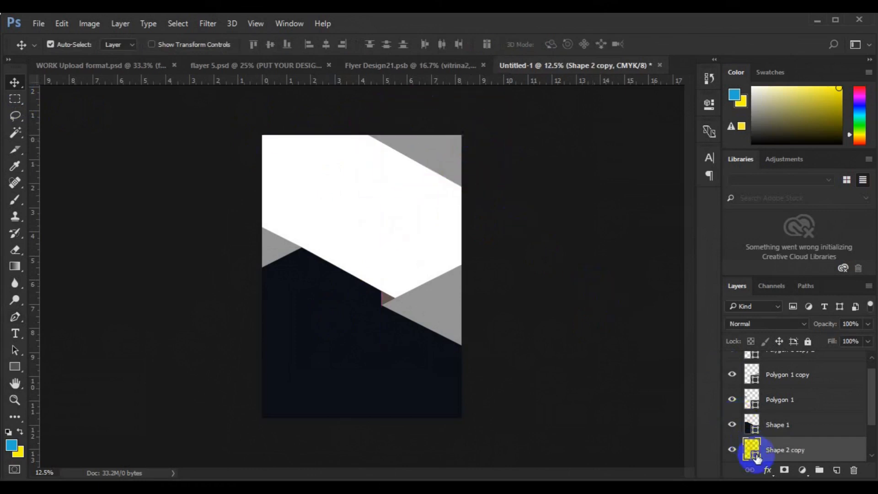
{"action": "double_click", "coordinate": [754, 453]}
{"action": "left_click", "coordinate": [360, 380]}
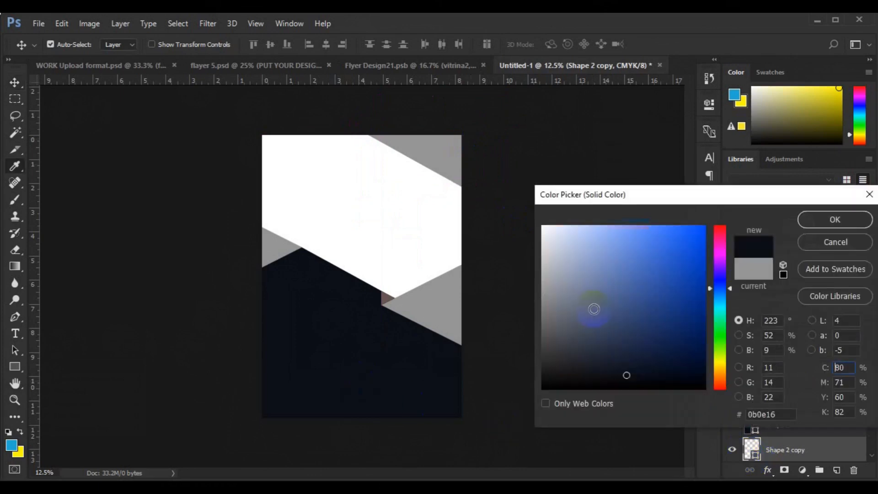
{"action": "left_click", "coordinate": [813, 225]}
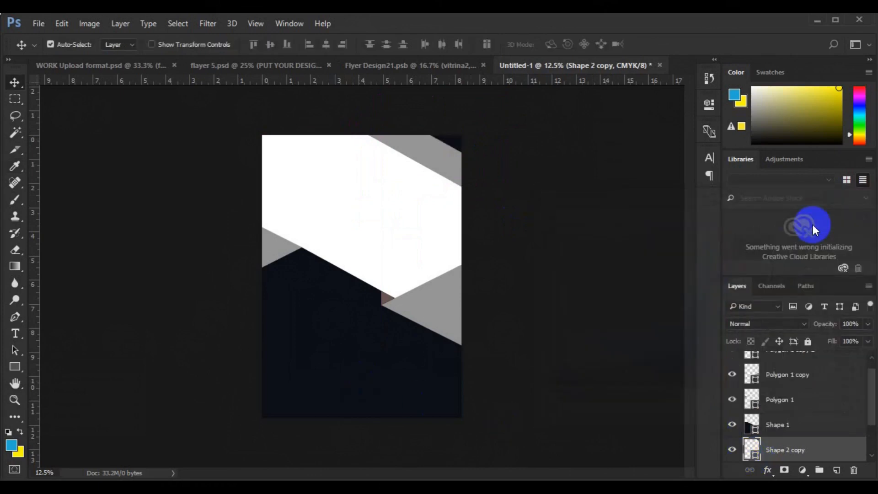
- Enlarge the gray corner shape beneath the dark copy and shift it slightly down to widen the gray diagonal band
{"action": "left_click", "coordinate": [432, 160]}
{"action": "key", "text": "ctrl+t"}
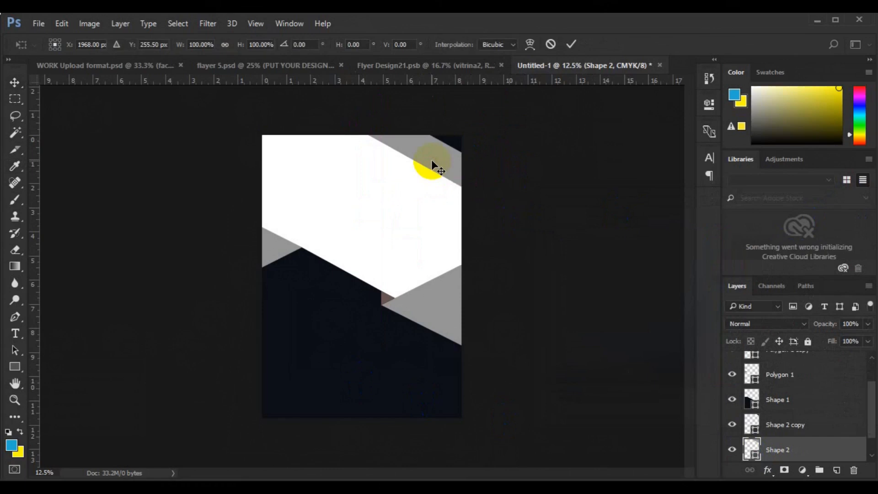
{"action": "left_click_drag", "start_coordinate": [483, 200], "coordinate": [504, 213]}
{"action": "key", "text": "ctrl+z"}
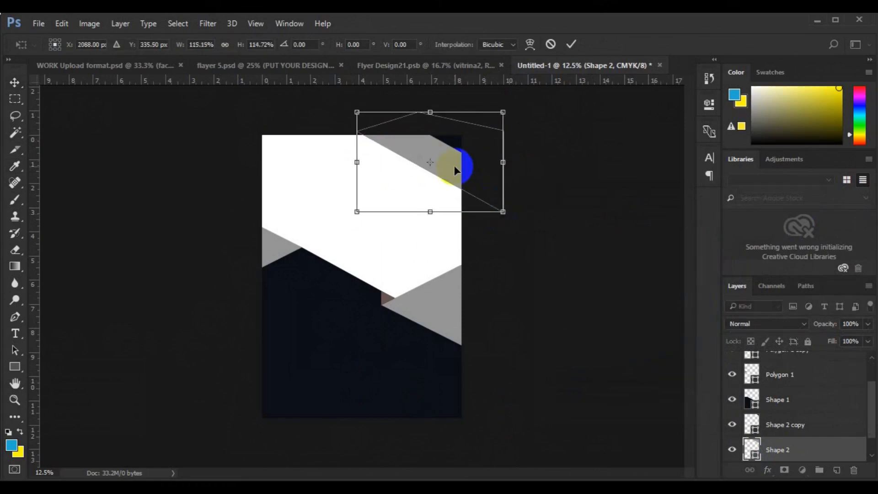
{"action": "key", "text": "ctrl+z"}
{"action": "left_click_drag", "start_coordinate": [484, 199], "coordinate": [506, 216]}
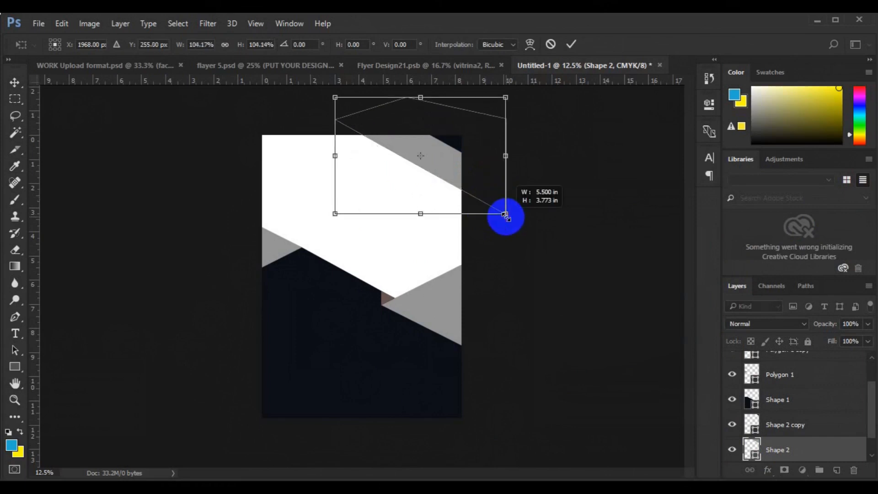
{"action": "left_click_drag", "start_coordinate": [452, 172], "coordinate": [449, 178]}
{"action": "double_click", "coordinate": [449, 174]}
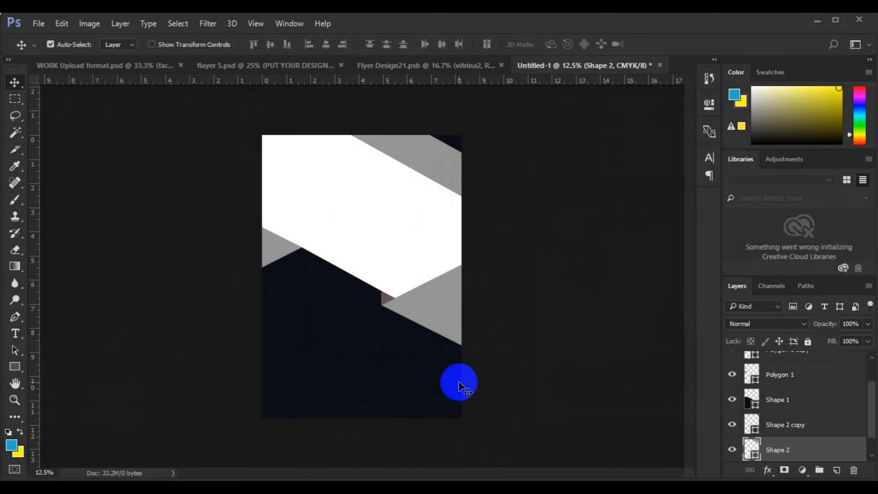
- Duplicate the dark lower shape, and transform the original underneath so a thin strip extends above the copy's diagonal edge
{"action": "left_click", "coordinate": [777, 396]}
{"action": "key", "text": "ctrl+j"}
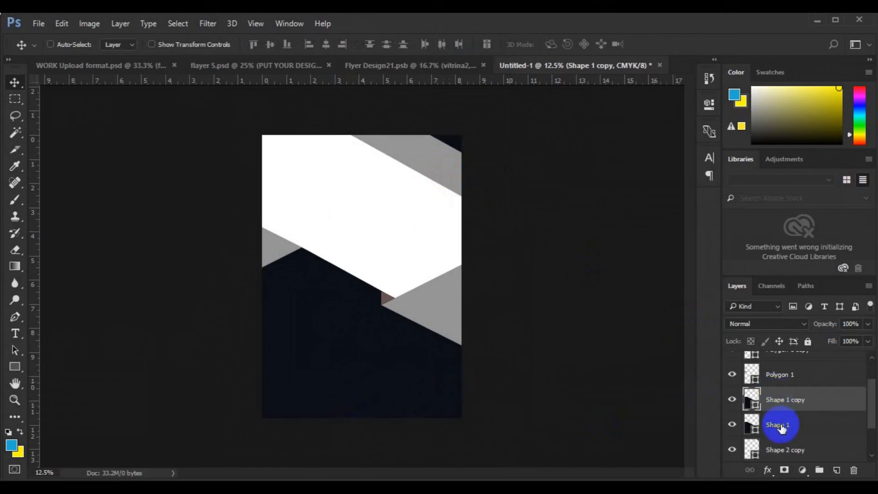
{"action": "left_click", "coordinate": [781, 425]}
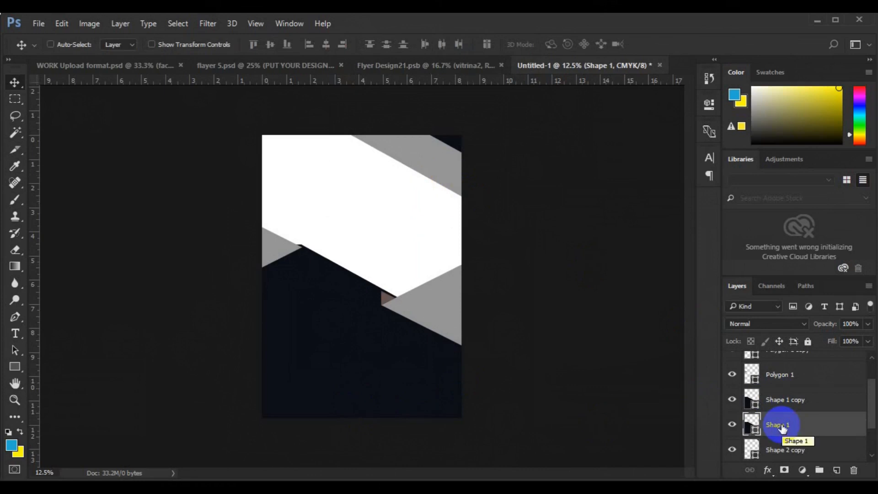
{"action": "key", "text": "ctrl+t"}
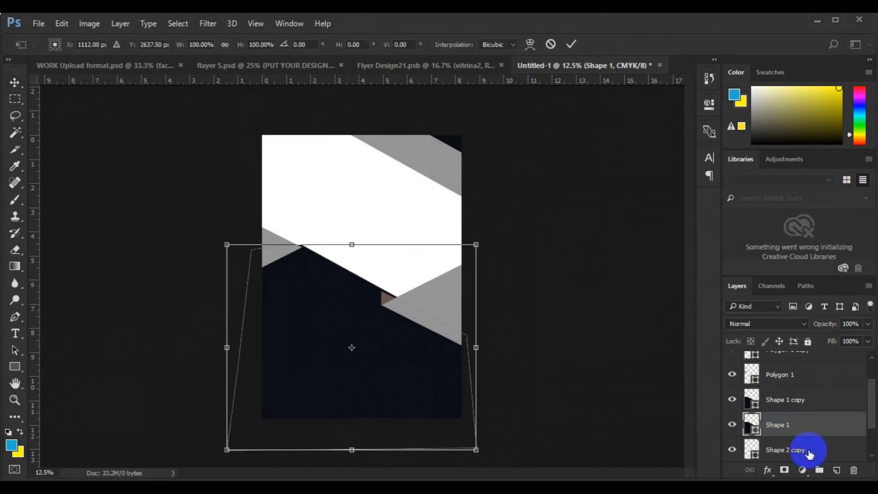
{"action": "left_click_drag", "start_coordinate": [440, 408], "coordinate": [419, 400]}
{"action": "left_click_drag", "start_coordinate": [492, 462], "coordinate": [490, 463]}
{"action": "left_click_drag", "start_coordinate": [385, 426], "coordinate": [384, 426]}
{"action": "key", "text": "ctrl+z"}
{"action": "key", "text": "Return"}
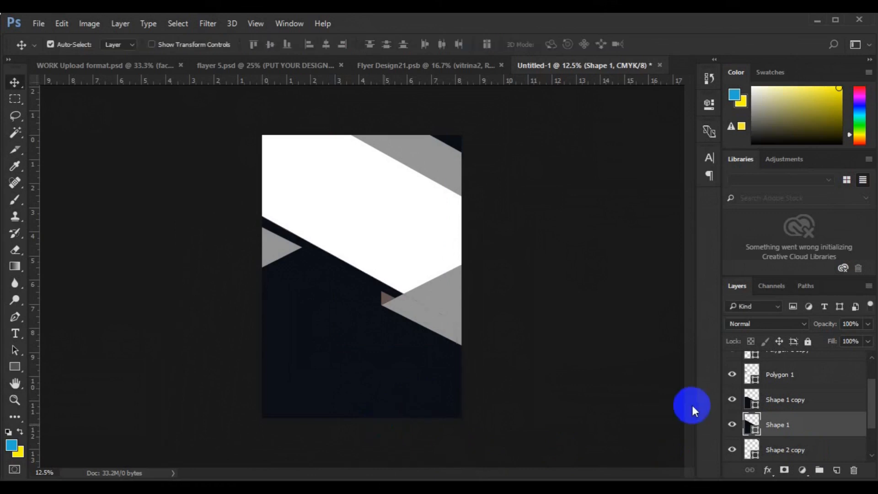
- Recolor the strip shape beneath the dark lower area with a slightly lighter navy blue
{"action": "double_click", "coordinate": [754, 432]}
{"action": "left_click", "coordinate": [632, 359]}
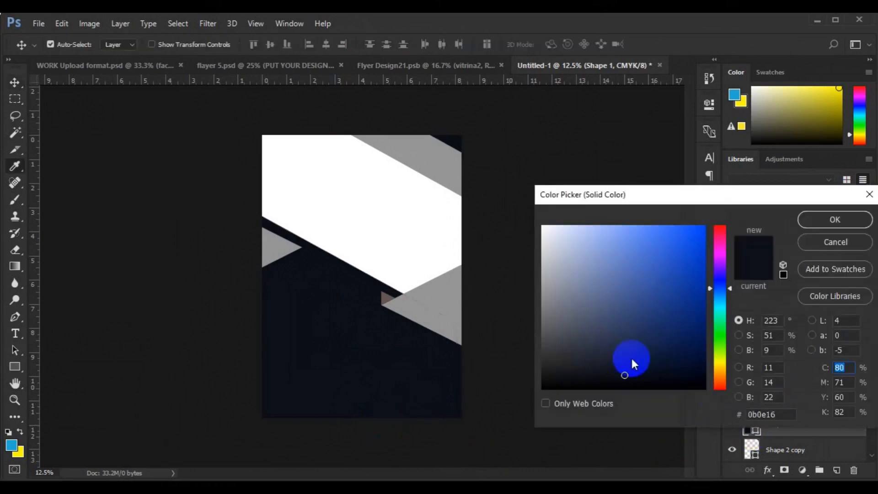
{"action": "left_click", "coordinate": [815, 218]}
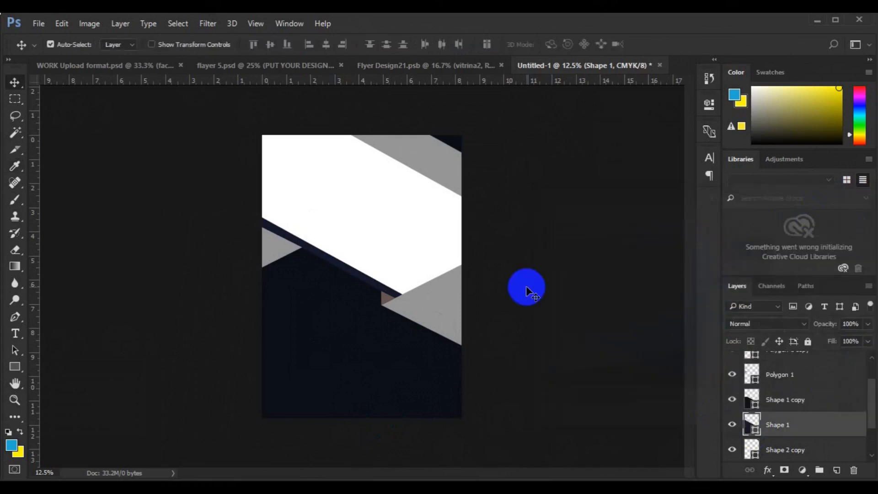
- Place the close-up-suv-car dealership photo from the freepik stockpoto folder as an embedded image directly above the background
{"action": "left_click", "coordinate": [873, 456]}
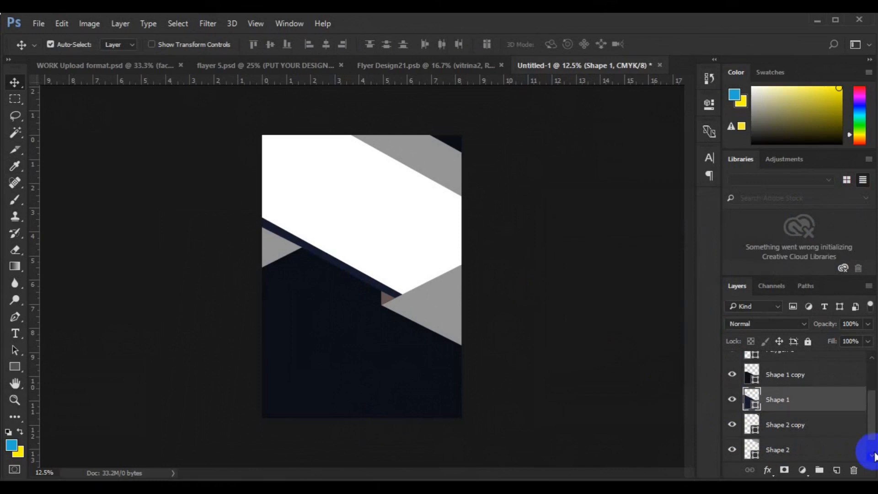
{"action": "left_click", "coordinate": [873, 455]}
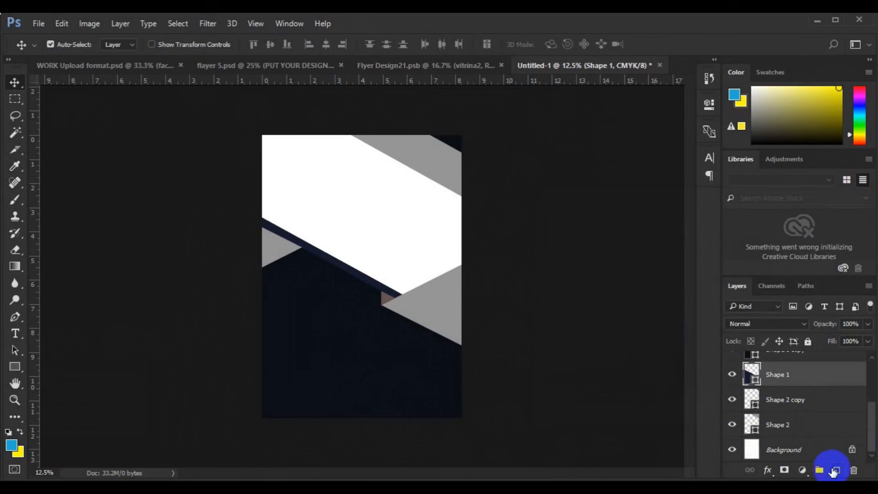
{"action": "left_click", "coordinate": [802, 432]}
{"action": "left_click", "coordinate": [794, 448]}
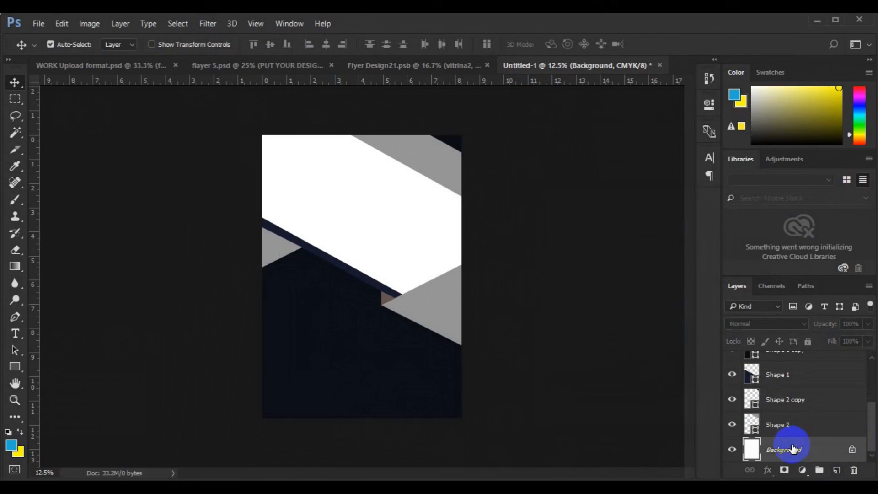
{"action": "left_click", "coordinate": [40, 27]}
{"action": "left_click", "coordinate": [103, 266]}
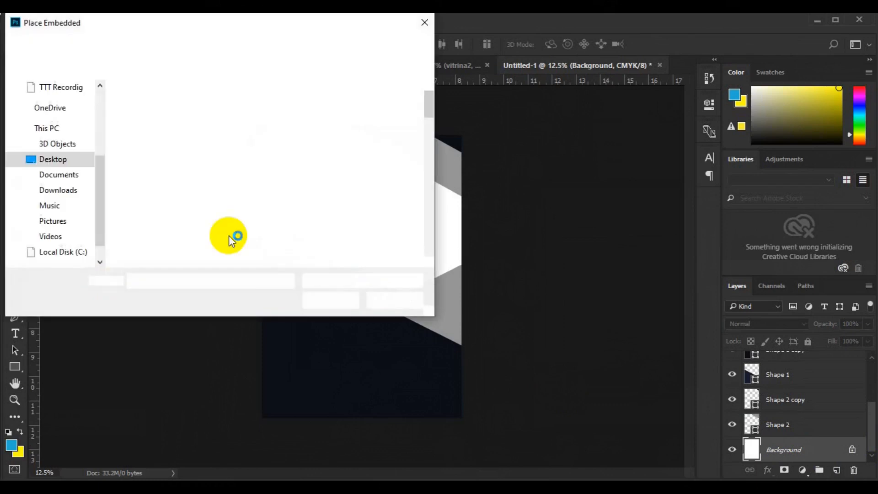
{"action": "left_click", "coordinate": [314, 215]}
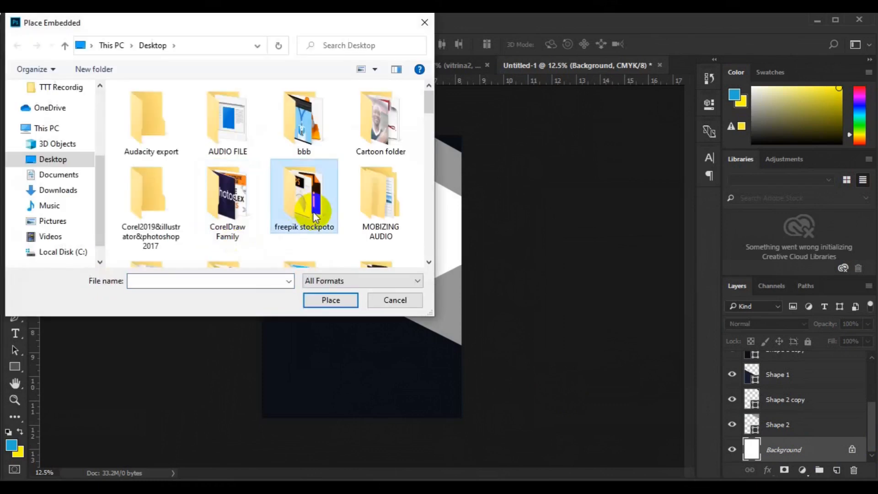
{"action": "double_click", "coordinate": [314, 215]}
{"action": "left_click", "coordinate": [429, 262]}
{"action": "left_click", "coordinate": [430, 262]}
{"action": "left_click", "coordinate": [430, 261]}
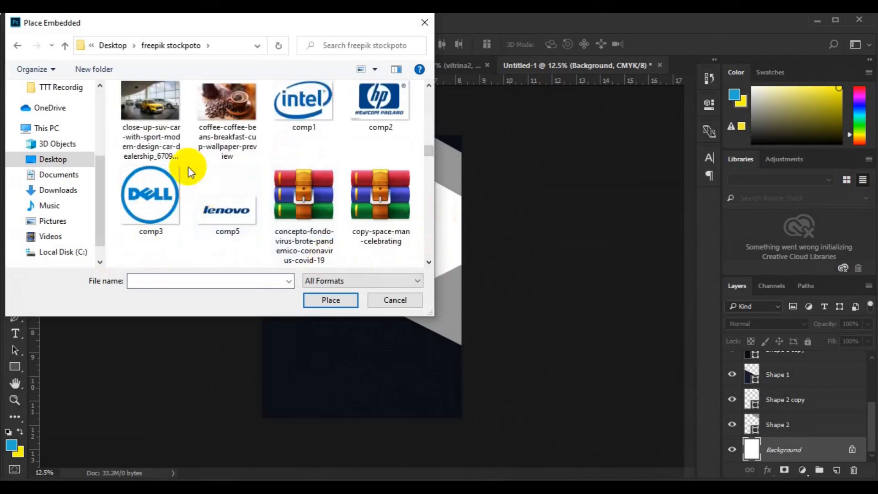
{"action": "left_click", "coordinate": [156, 141]}
{"action": "left_click", "coordinate": [331, 301]}
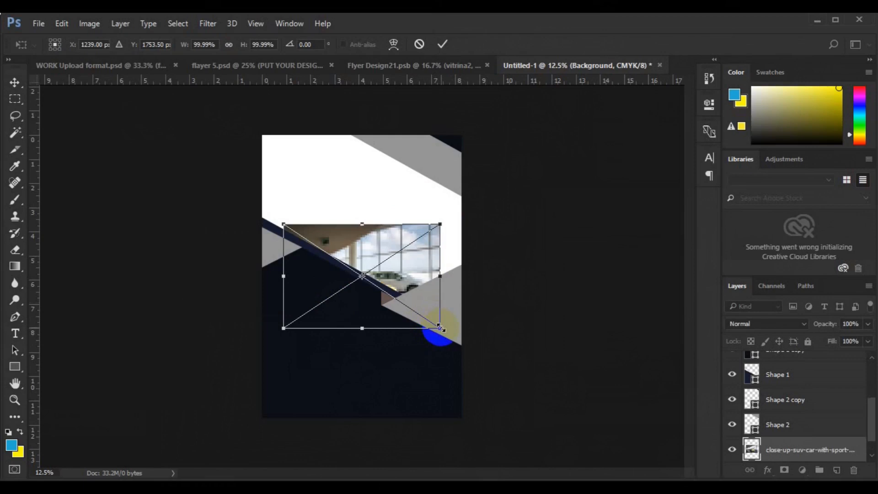
- Scale the car photo to about 185%, move it to the page's upper half, and flip it horizontally
{"action": "left_click_drag", "start_coordinate": [504, 375], "coordinate": [506, 373]}
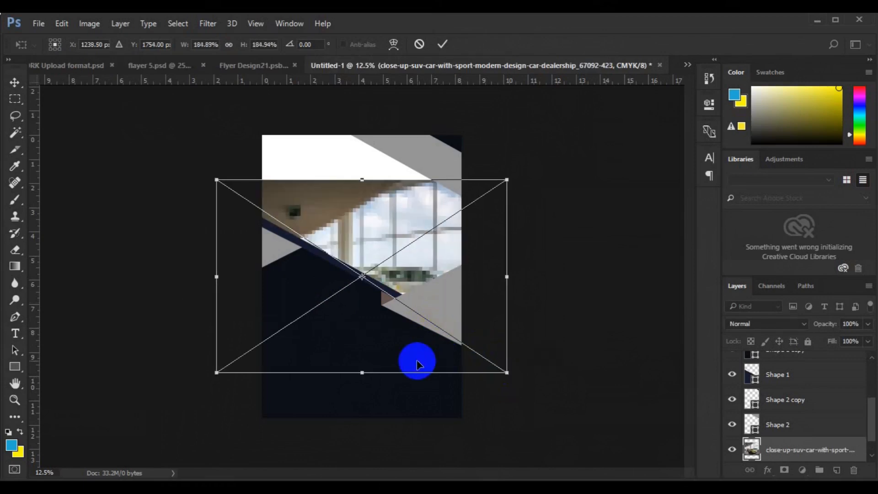
{"action": "left_click_drag", "start_coordinate": [417, 363], "coordinate": [429, 276]}
{"action": "right_click", "coordinate": [429, 276]}
{"action": "left_click", "coordinate": [505, 453]}
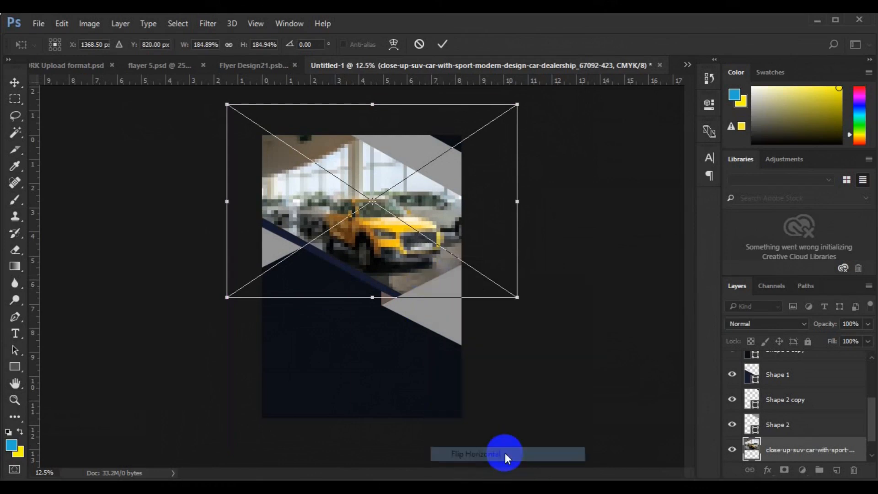
{"action": "left_click_drag", "start_coordinate": [390, 257], "coordinate": [411, 255]}
{"action": "key", "text": "Return"}
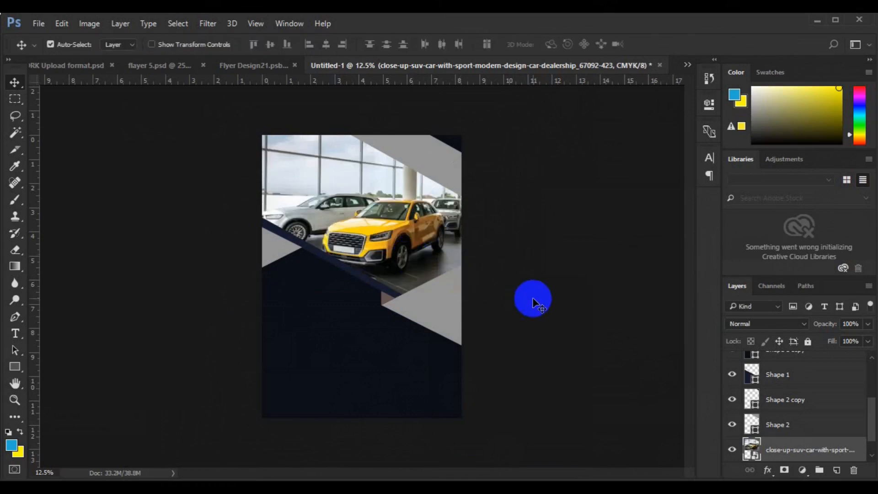
- Copy the photo's on-page area to a new layer using a rectangular selection, and delete the original placed photo layer
{"action": "left_click", "coordinate": [16, 99]}
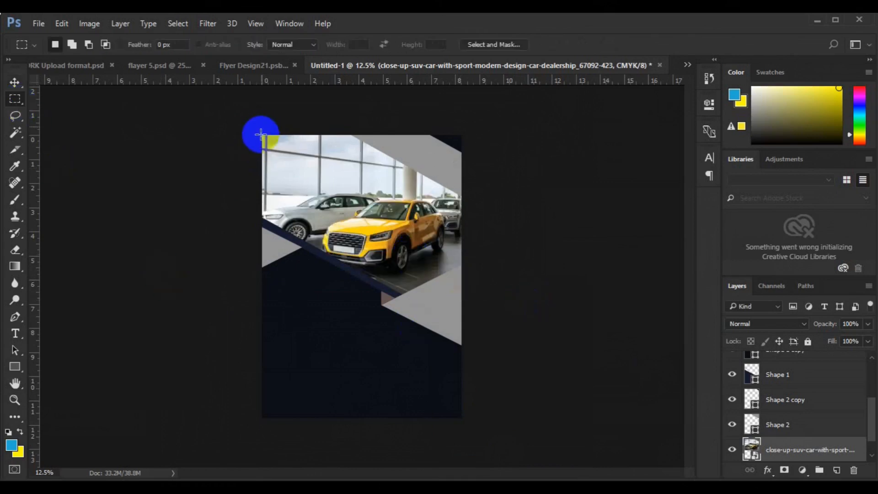
{"action": "left_click_drag", "start_coordinate": [458, 304], "coordinate": [463, 310]}
{"action": "key", "text": "ctrl+j"}
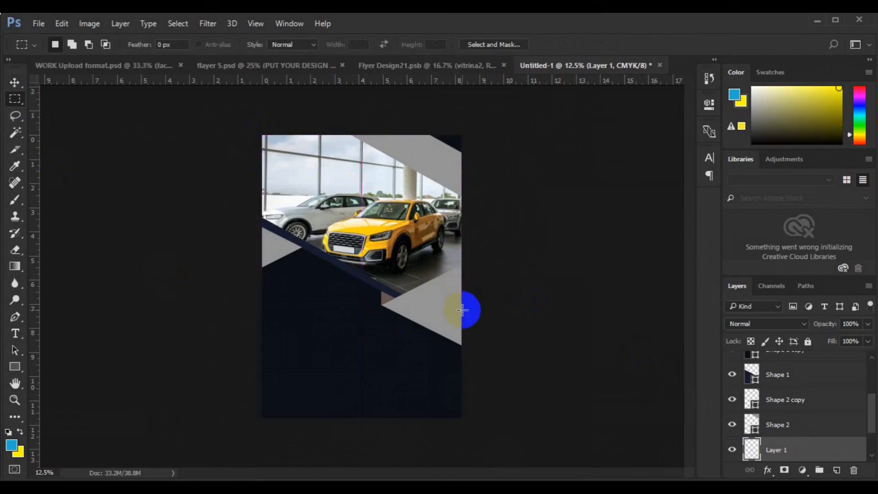
{"action": "key", "text": "v"}
{"action": "scroll", "coordinate": [862, 442], "scroll_direction": "down", "scroll_amount": 2}
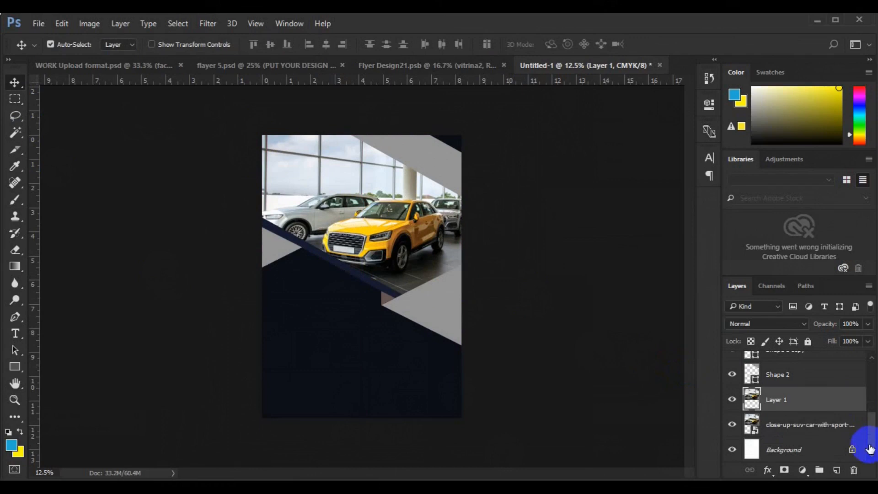
{"action": "left_click", "coordinate": [834, 430]}
{"action": "key", "text": "Delete"}
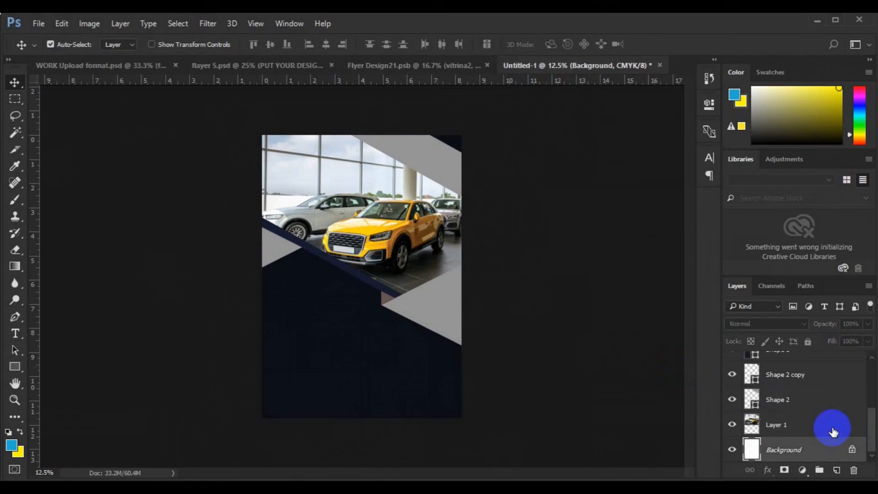
- Set the large right-edge triangle's fill to orange #da971d
{"action": "left_click", "coordinate": [442, 321]}
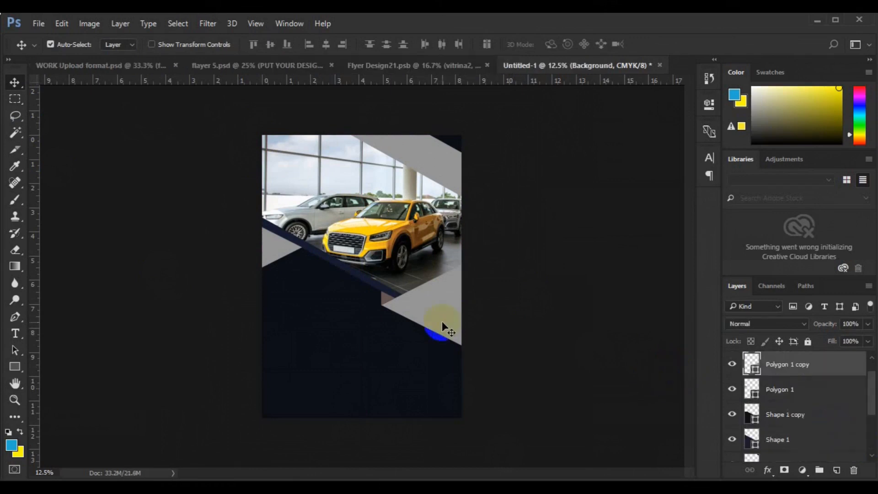
{"action": "double_click", "coordinate": [756, 369]}
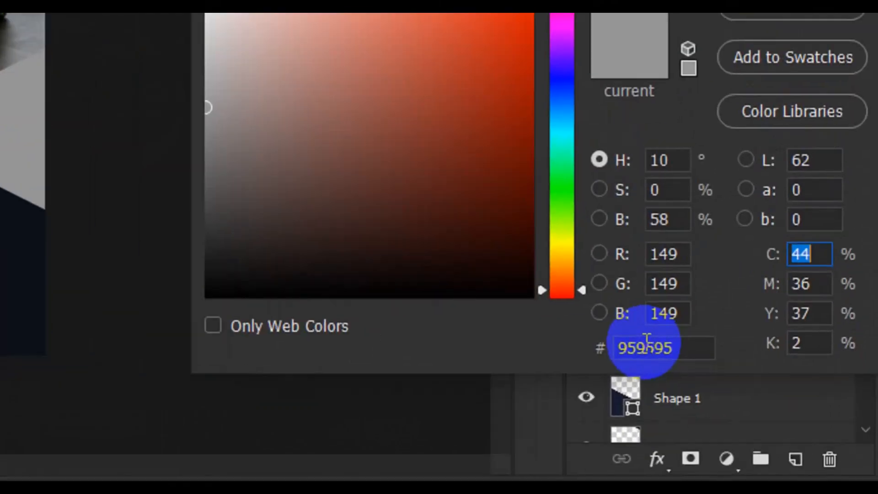
{"action": "left_click", "coordinate": [764, 412]}
{"action": "double_click", "coordinate": [763, 412]}
{"action": "type", "text": "dd9c27"}
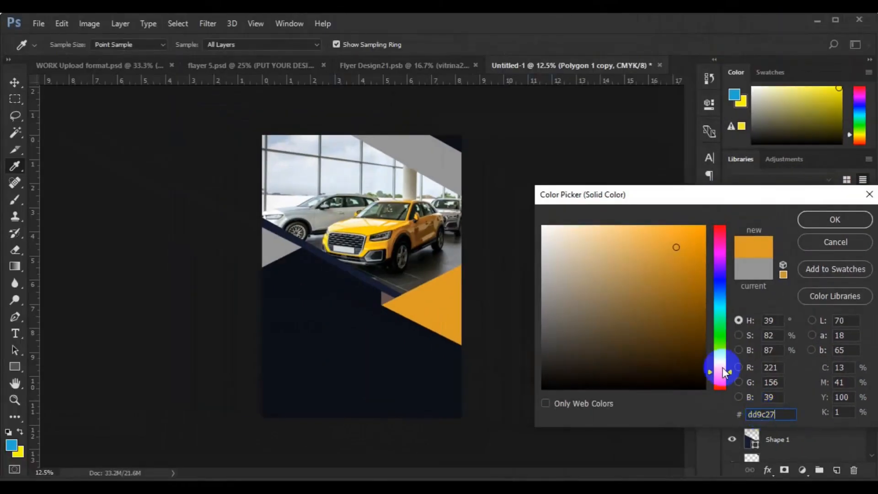
{"action": "left_click_drag", "start_coordinate": [476, 15], "coordinate": [489, 12]}
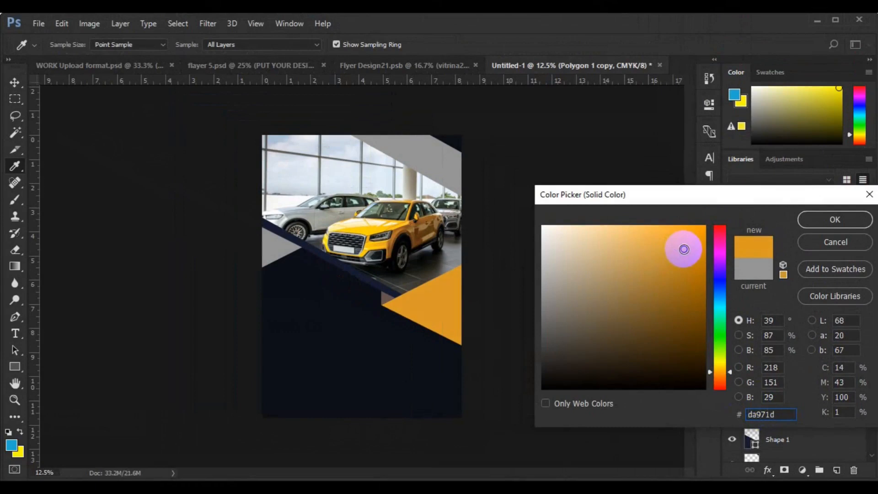
{"action": "left_click", "coordinate": [819, 219]}
- Set the fill of the small fold piece beside the large right-edge triangle to yellow #f6ca1c
{"action": "left_click", "coordinate": [383, 295]}
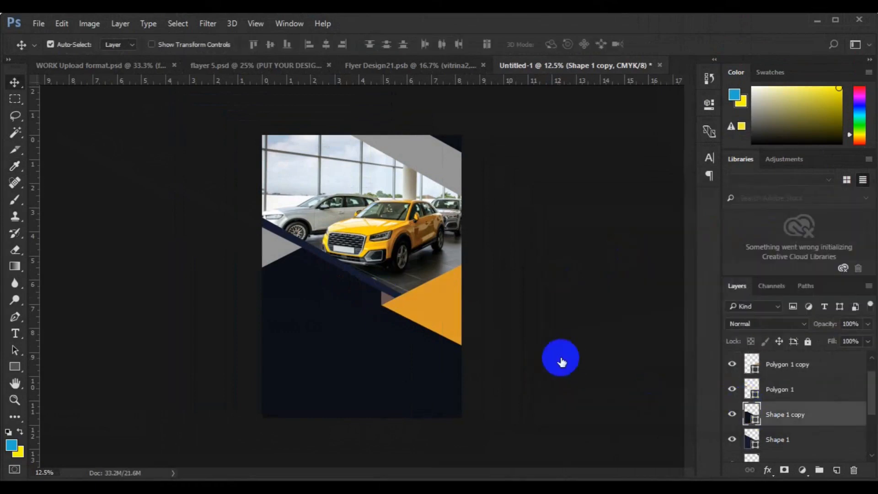
{"action": "left_click", "coordinate": [382, 300]}
{"action": "key", "text": "ctrl+j"}
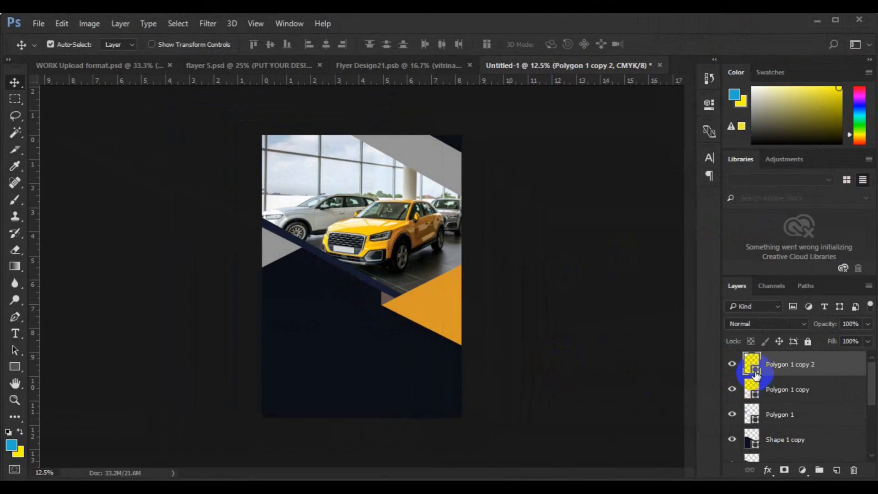
{"action": "double_click", "coordinate": [753, 369]}
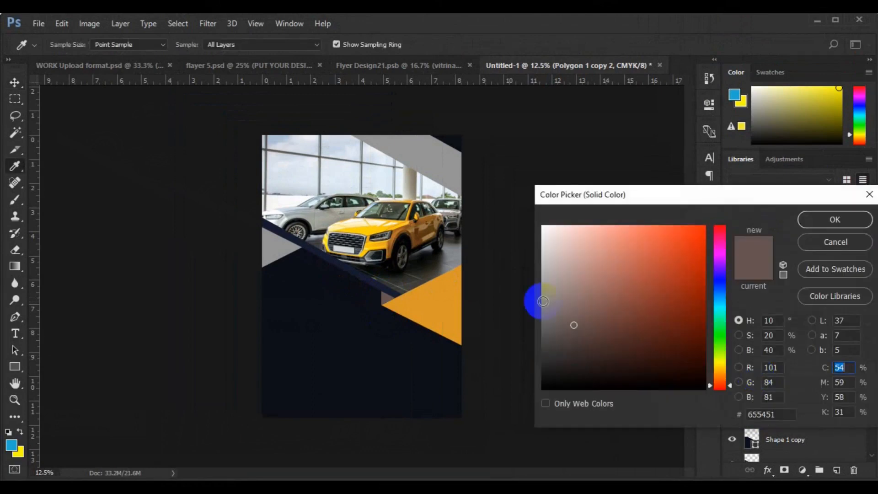
{"action": "left_click", "coordinate": [456, 312]}
{"action": "left_click", "coordinate": [705, 253]}
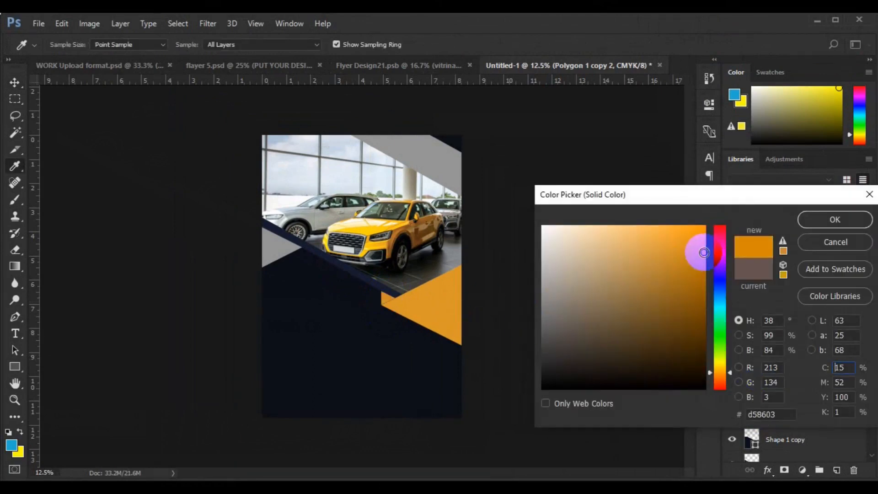
{"action": "left_click", "coordinate": [685, 230]}
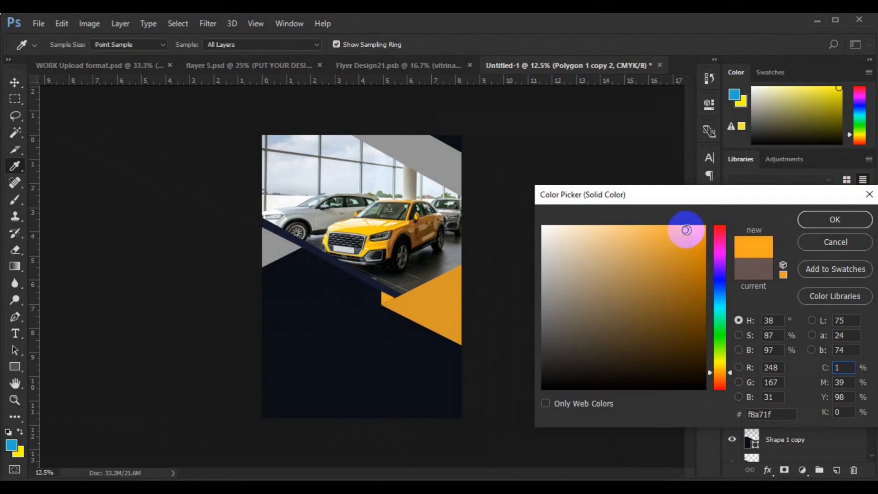
{"action": "left_click_drag", "start_coordinate": [731, 372], "coordinate": [732, 368]}
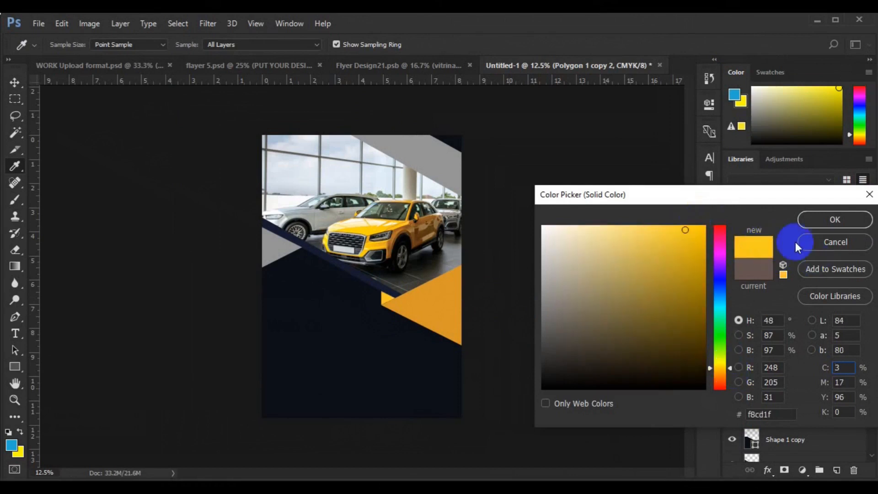
{"action": "left_click", "coordinate": [693, 236]}
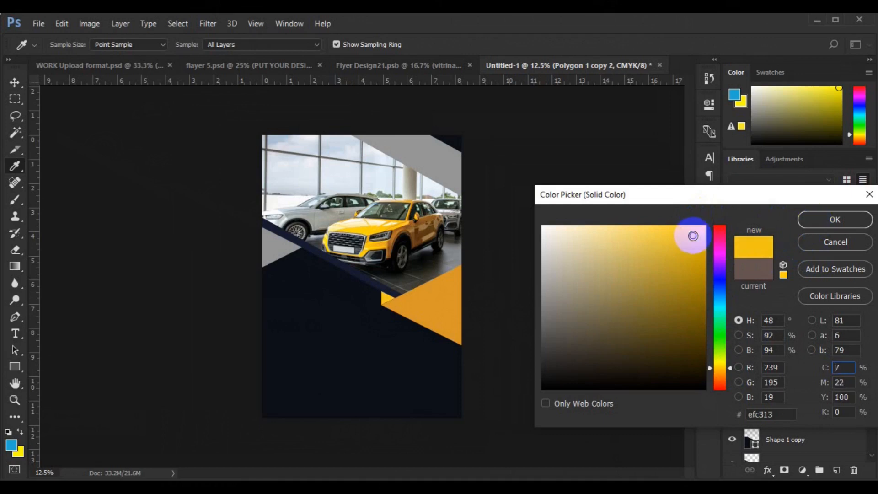
{"action": "left_click", "coordinate": [688, 231]}
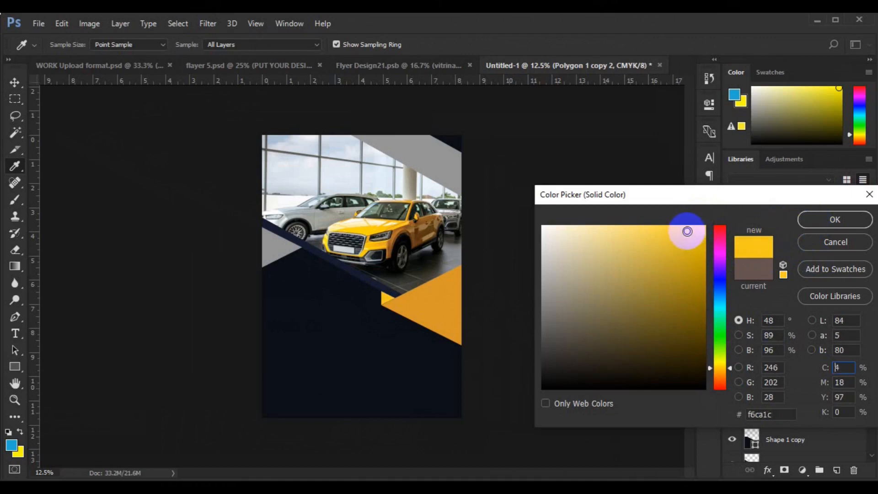
{"action": "left_click", "coordinate": [816, 220]}
{"action": "key", "text": "v"}
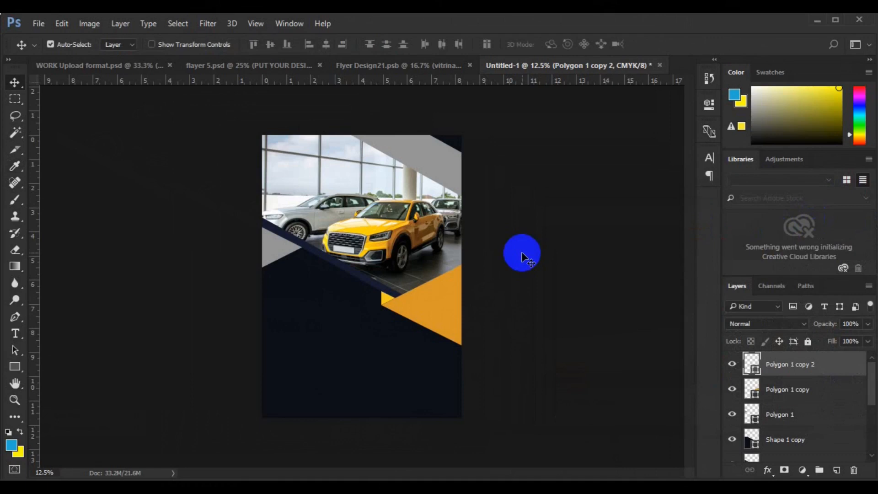
- Recolor the gray triangle on the page's left edge with the orange sampled from the large right-edge triangle
{"action": "left_click", "coordinate": [270, 247]}
{"action": "left_click", "coordinate": [281, 249]}
{"action": "left_click", "coordinate": [754, 420]}
{"action": "left_click", "coordinate": [754, 420]}
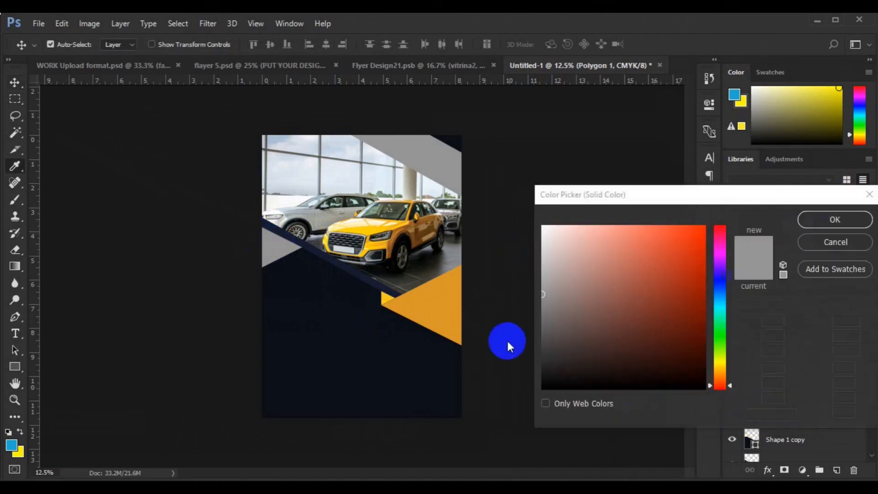
{"action": "left_click", "coordinate": [442, 324]}
{"action": "left_click", "coordinate": [830, 230]}
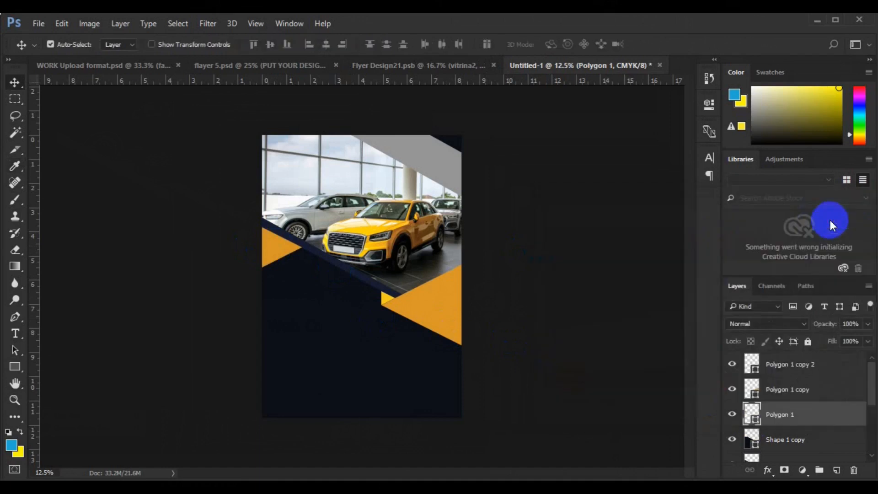
- Recolor the gray diagonal band at the page's upper right with orange #d89628 sampled from the large triangle
{"action": "left_click", "coordinate": [451, 160]}
{"action": "left_click", "coordinate": [754, 453]}
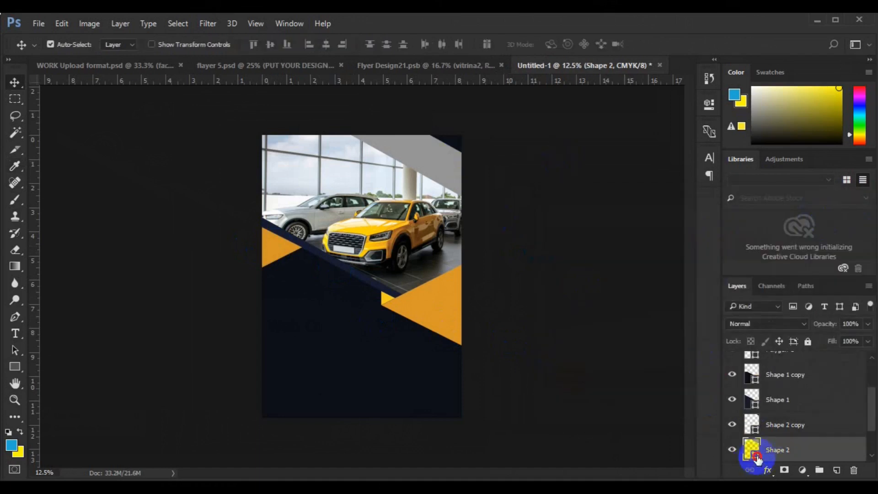
{"action": "left_click", "coordinate": [446, 323]}
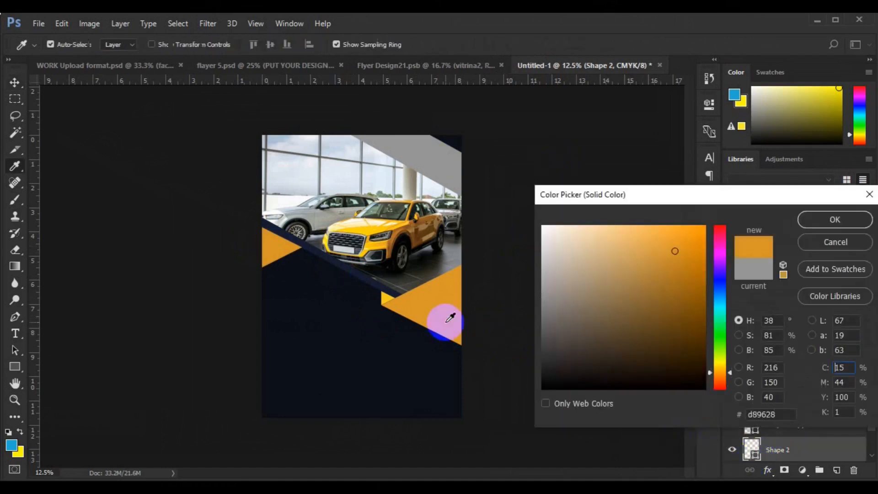
{"action": "left_click", "coordinate": [818, 220]}
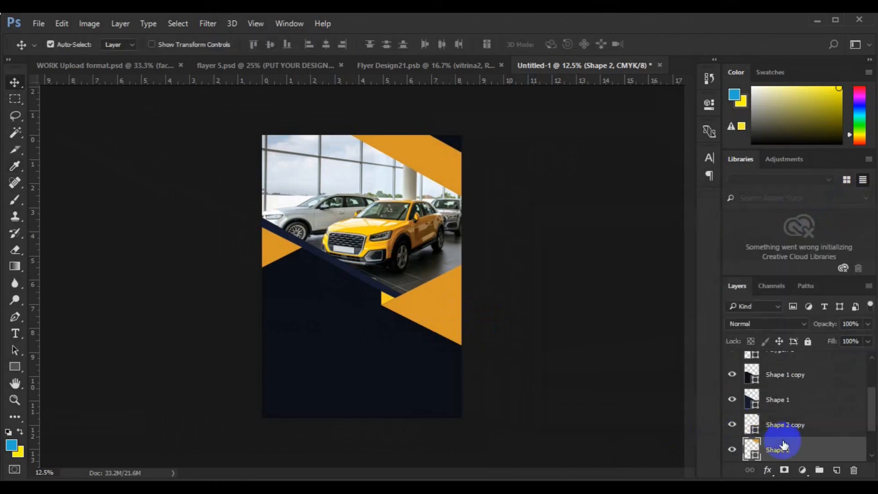
- Duplicate the orange diagonal band's layer and set the lower copy's fill to off-white #faf8f5
{"action": "left_click", "coordinate": [869, 455]}
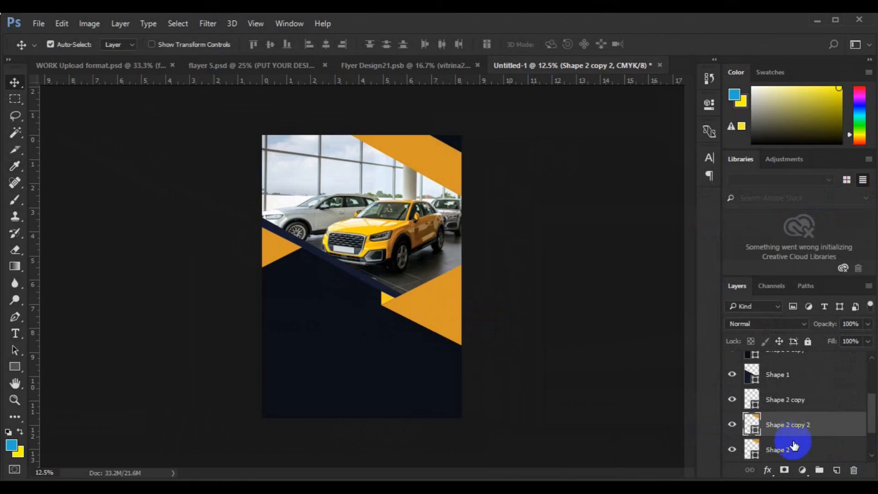
{"action": "left_click", "coordinate": [795, 446]}
{"action": "left_click", "coordinate": [756, 458]}
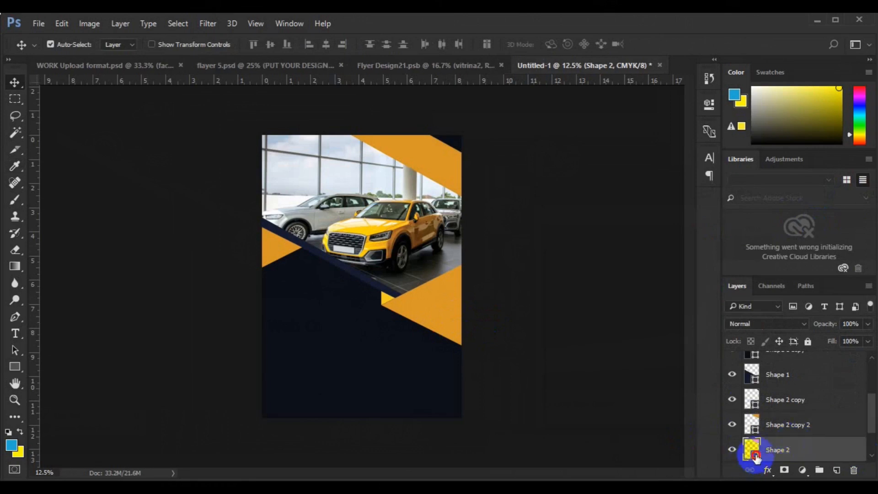
{"action": "double_click", "coordinate": [756, 456]}
{"action": "left_click", "coordinate": [545, 228]}
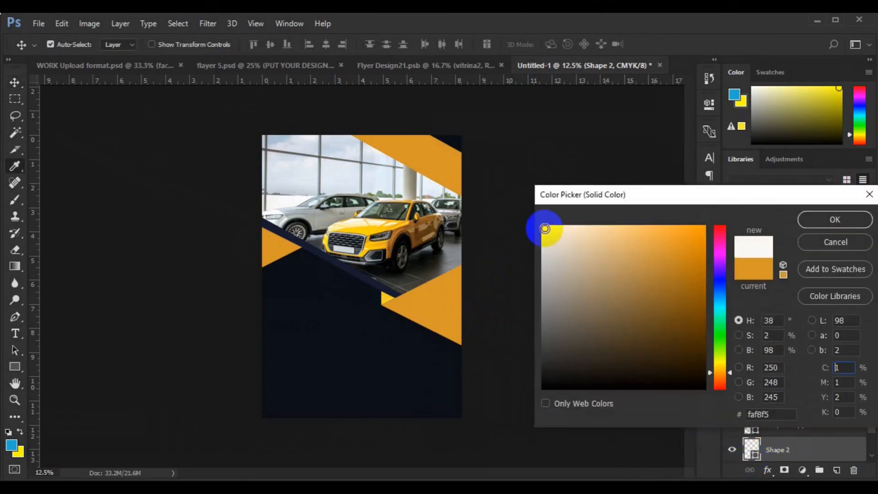
{"action": "left_click", "coordinate": [814, 218]}
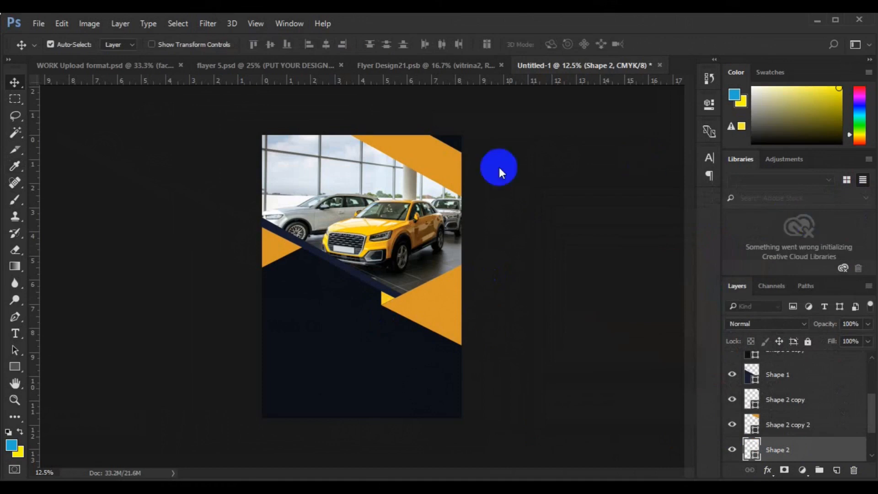
- Move the off-white band to X 1904 px, Y 375.5 px so it forms a thin stripe under the orange band
{"action": "key", "text": "ctrl+t"}
{"action": "left_click_drag", "start_coordinate": [448, 161], "coordinate": [447, 172]}
{"action": "key", "text": "Up"}
{"action": "key", "text": "Up"}
{"action": "key", "text": "Up"}
{"action": "key", "text": "Up"}
{"action": "key", "text": "Up"}
{"action": "key", "text": "Up"}
{"action": "key", "text": "Up"}
{"action": "key", "text": "Up"}
{"action": "key", "text": "Up"}
{"action": "key", "text": "Up"}
{"action": "key", "text": "Up"}
{"action": "key", "text": "Up"}
{"action": "key", "text": "Up"}
{"action": "key", "text": "Up"}
{"action": "key", "text": "Up"}
{"action": "key", "text": "Up"}
{"action": "key", "text": "Up"}
{"action": "key", "text": "Up"}
{"action": "key", "text": "Up"}
{"action": "key", "text": "Up"}
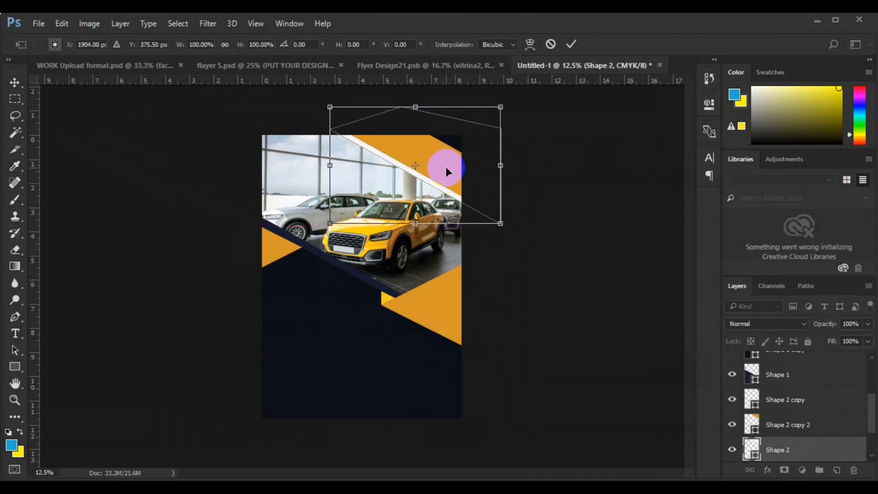
{"action": "key", "text": "Return"}
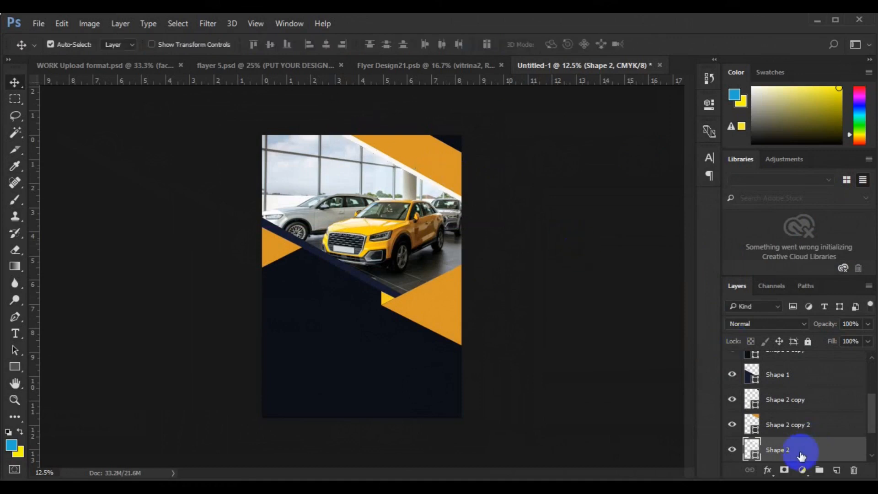
- Rasterize the off-white band's layer, draw a rectangular selection along the page's top edge, and clear the selection
{"action": "right_click", "coordinate": [800, 452]}
{"action": "left_click", "coordinate": [658, 225]}
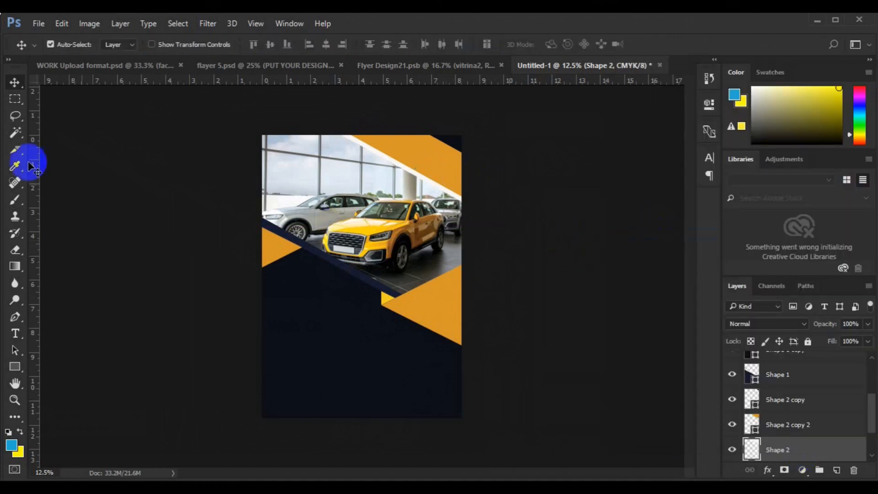
{"action": "left_click", "coordinate": [15, 99]}
{"action": "left_click_drag", "start_coordinate": [413, 142], "coordinate": [460, 154]}
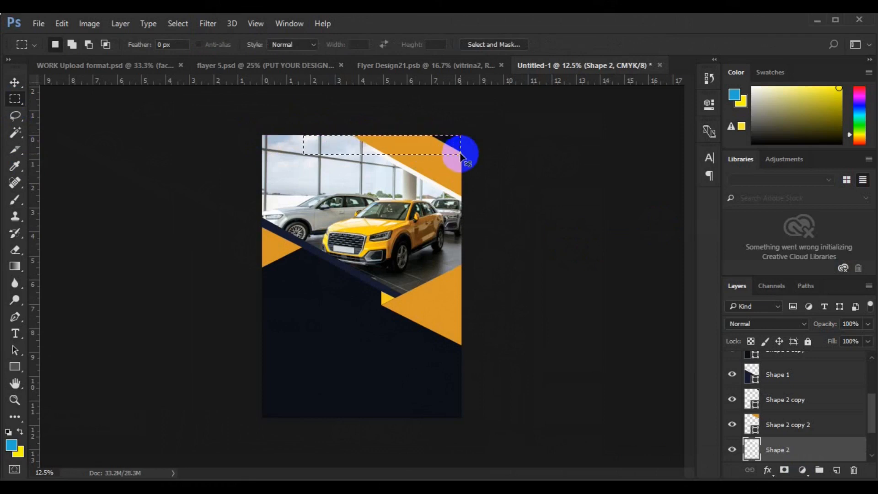
{"action": "key", "text": "v"}
{"action": "key", "text": "ctrl+d"}
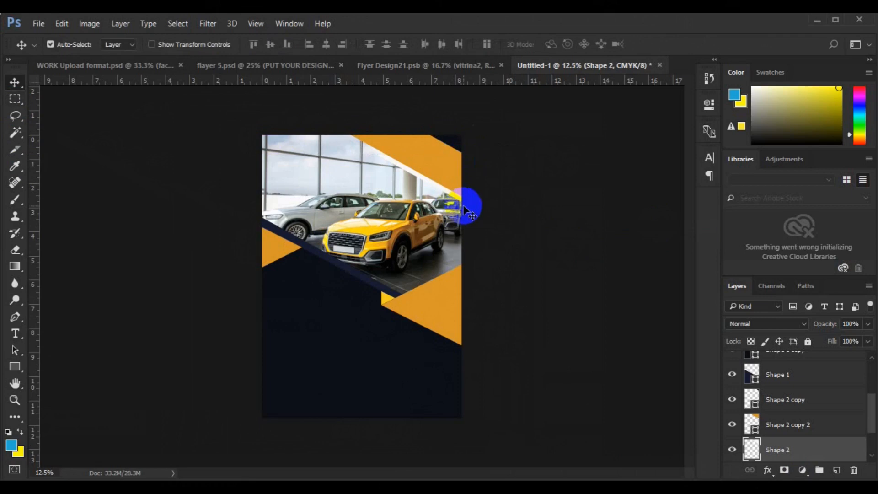
- Lower the layer opacity of the navy diagonal shape (Shape 1) to 62%
{"action": "left_click", "coordinate": [463, 204]}
{"action": "left_click", "coordinate": [868, 342]}
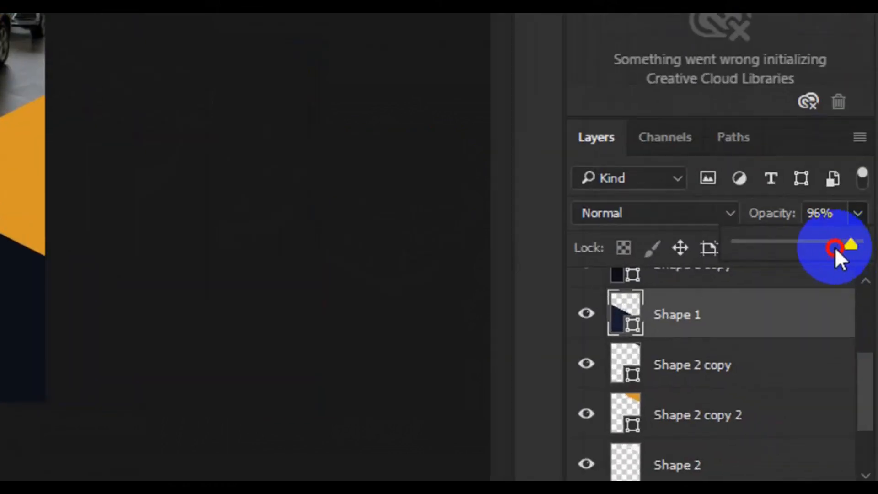
{"action": "left_click_drag", "start_coordinate": [857, 341], "coordinate": [853, 341]}
{"action": "left_click_drag", "start_coordinate": [828, 247], "coordinate": [818, 247]}
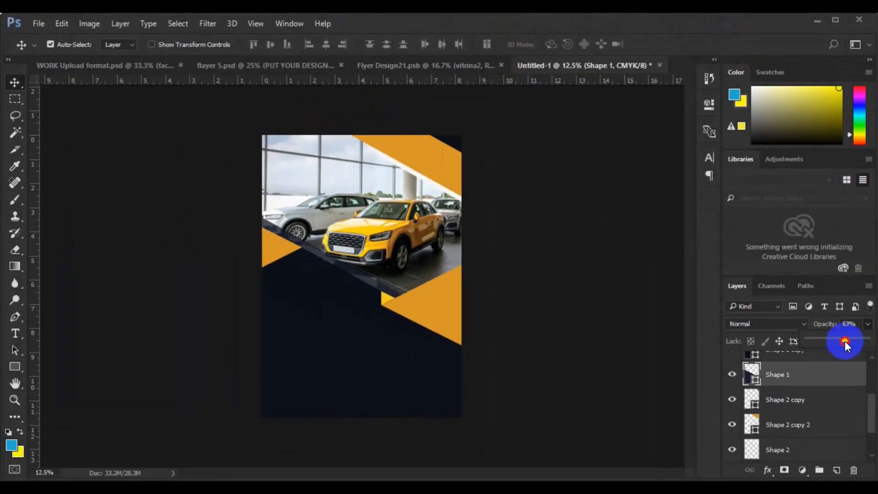
{"action": "left_click", "coordinate": [419, 310]}
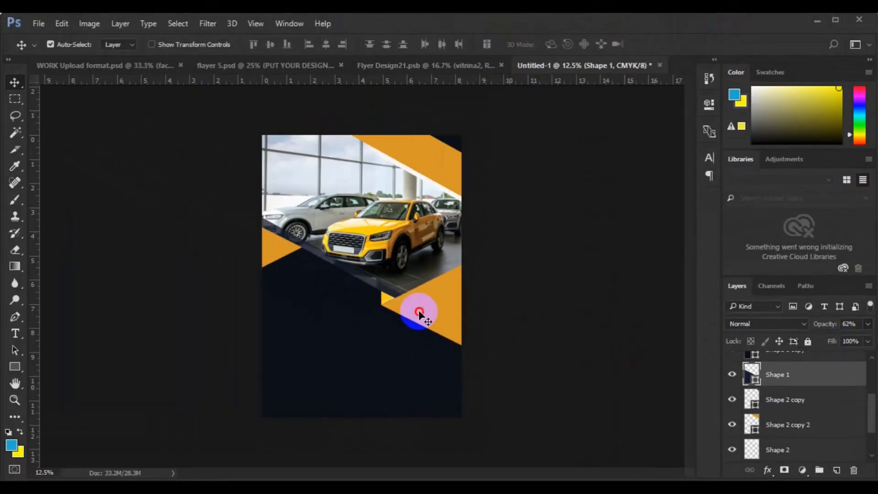
- Duplicate the large right-edge orange triangle and delete the original layer beneath the duplicate
{"action": "left_click", "coordinate": [419, 310]}
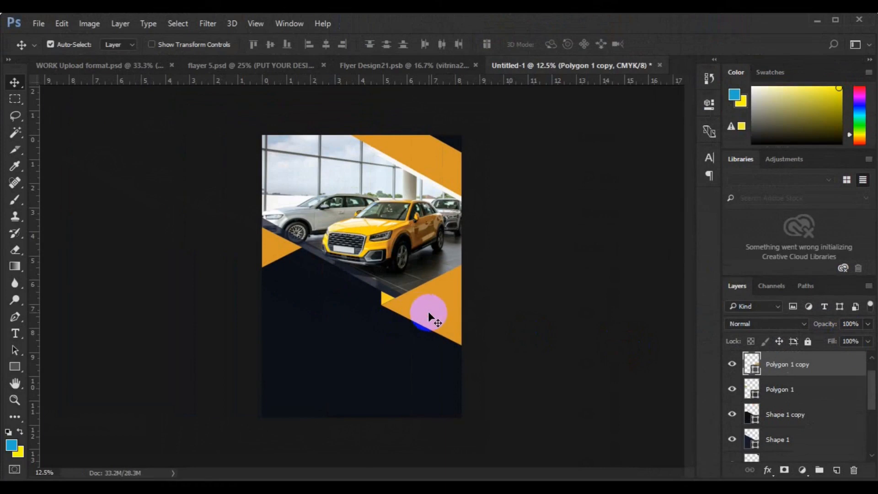
{"action": "key", "text": "ctrl+j"}
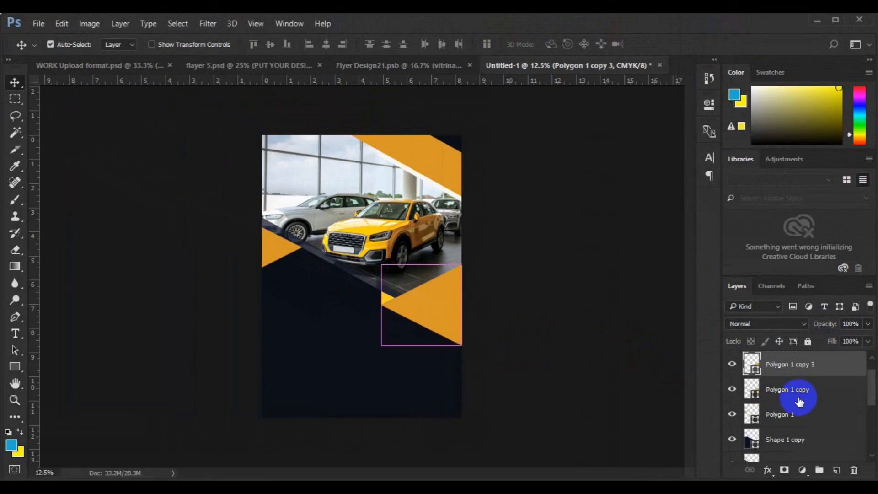
{"action": "left_click", "coordinate": [799, 402]}
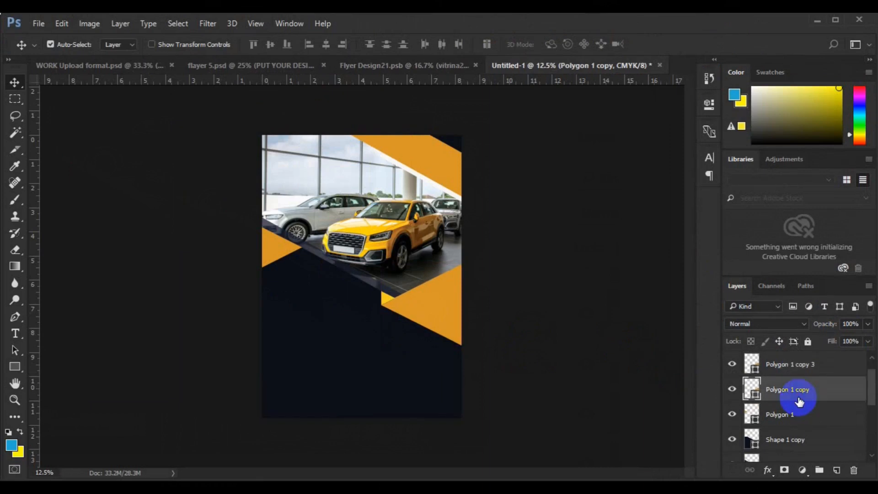
{"action": "key", "text": "Delete"}
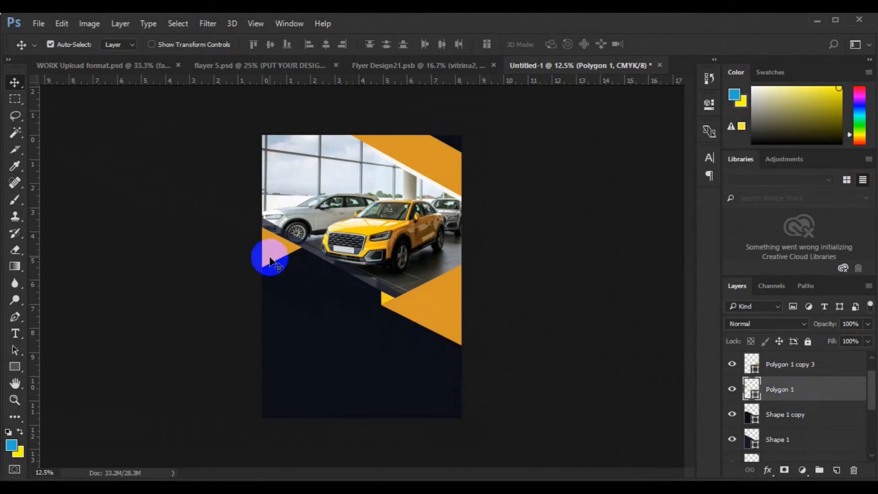
- Duplicate the left-edge orange triangle and recolor the lower layer white as an edge stripe beneath it
{"action": "key", "text": "ctrl+z"}
{"action": "left_click", "coordinate": [778, 414]}
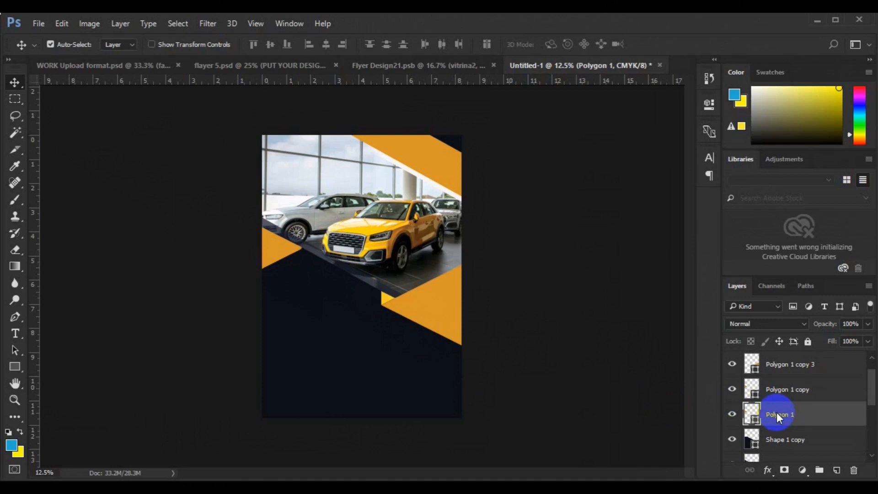
{"action": "double_click", "coordinate": [756, 423]}
{"action": "left_click", "coordinate": [542, 226]}
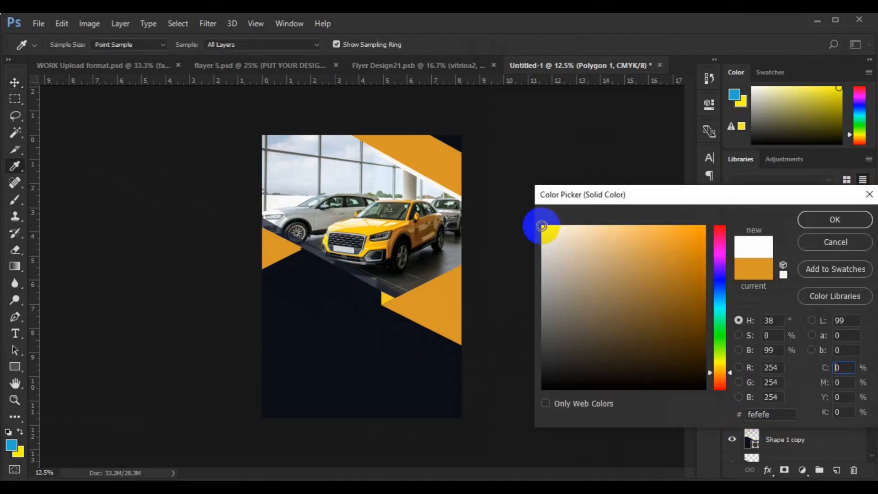
{"action": "left_click", "coordinate": [434, 179]}
{"action": "left_click", "coordinate": [836, 220]}
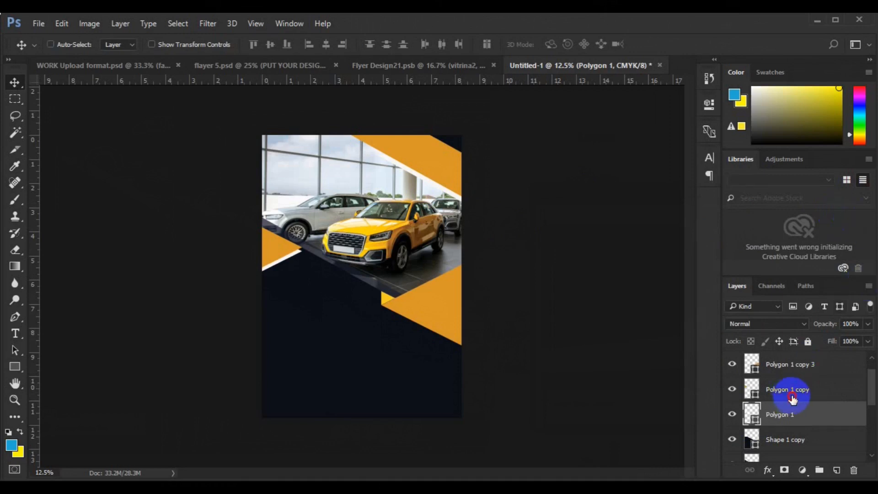
- Delete the white triangle layer behind the left-edge orange triangle
{"action": "left_click", "coordinate": [773, 390], "text": "shift"}
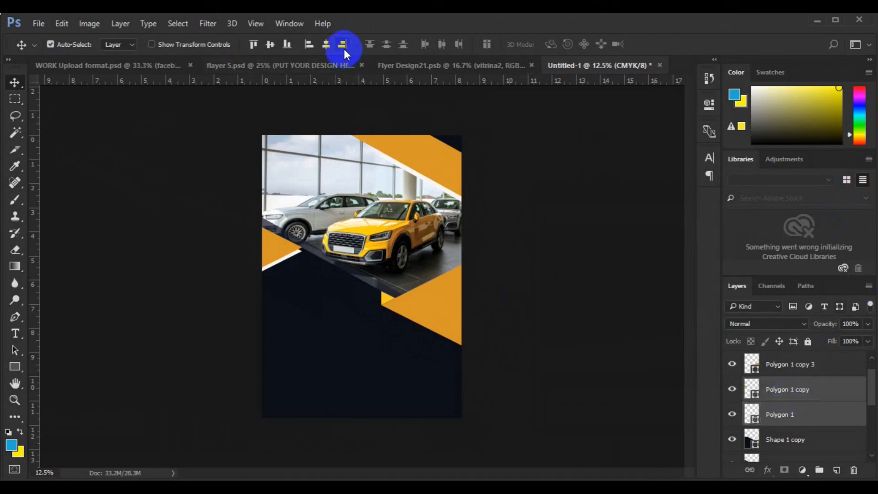
{"action": "left_click", "coordinate": [788, 420]}
{"action": "key", "text": "Delete"}
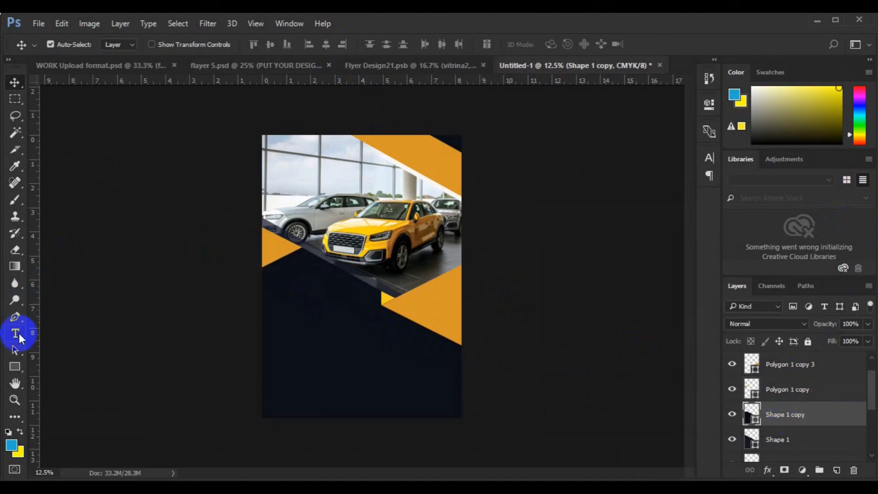
- Give the left-edge orange triangle a white 5 px stroke
{"action": "left_click", "coordinate": [15, 366]}
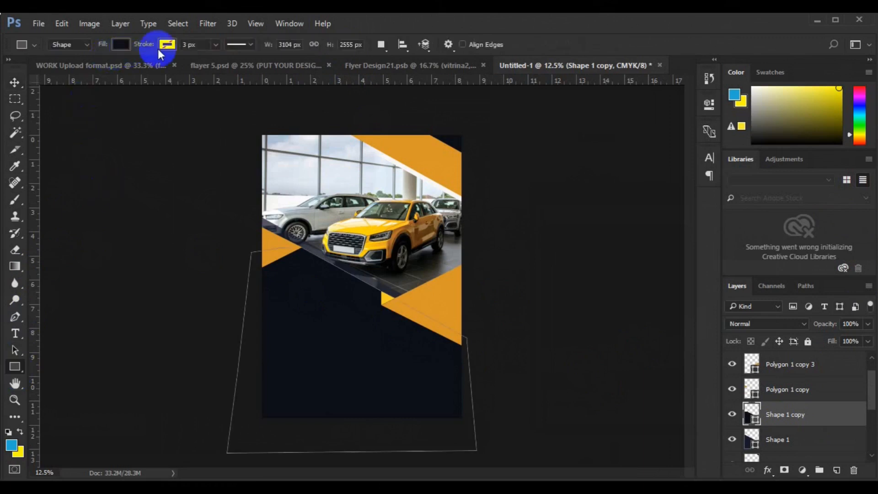
{"action": "key", "text": "v"}
{"action": "left_click", "coordinate": [273, 244]}
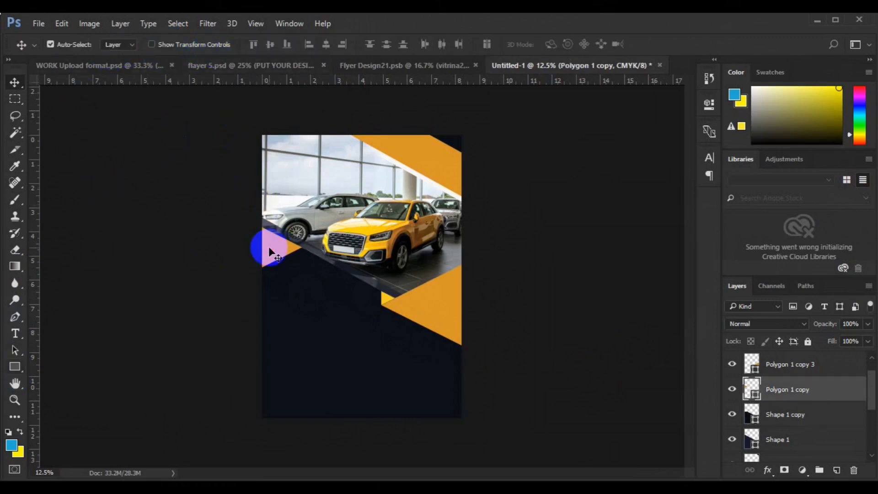
{"action": "left_click", "coordinate": [14, 372]}
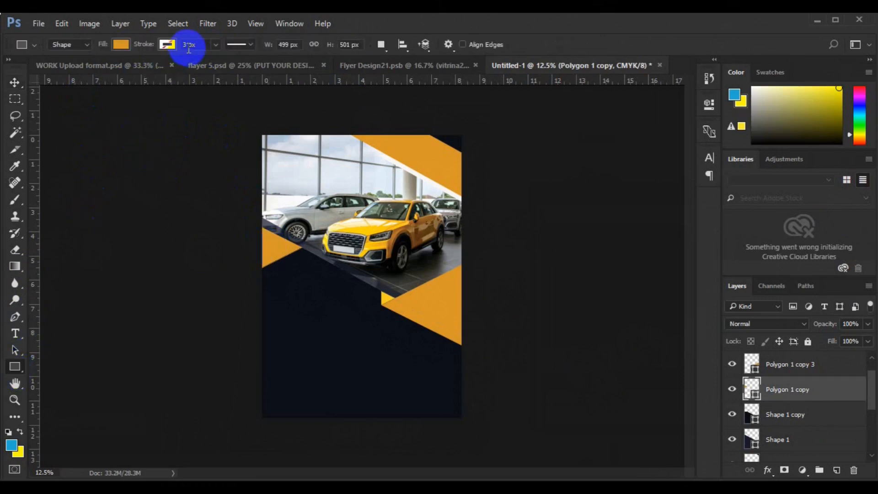
{"action": "type", "text": "5"}
{"action": "key", "text": "Return"}
{"action": "left_click", "coordinate": [172, 45]}
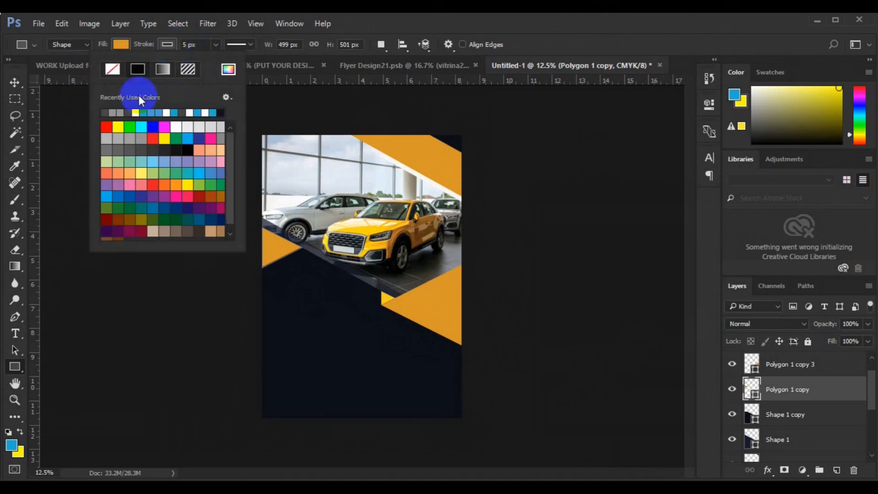
{"action": "left_click", "coordinate": [30, 86]}
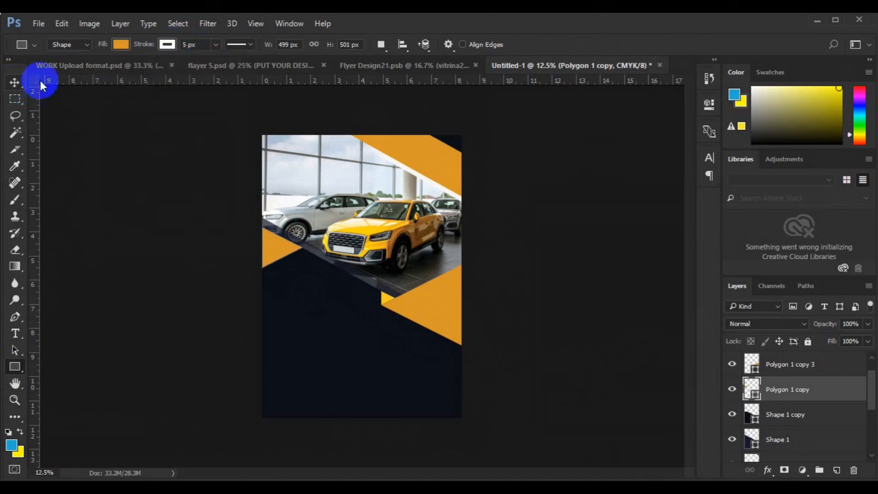
- Scale the left-edge orange triangle (Polygon 1 copy) up slightly to about 587 × 589 px
{"action": "left_click", "coordinate": [785, 414]}
{"action": "left_click", "coordinate": [788, 395]}
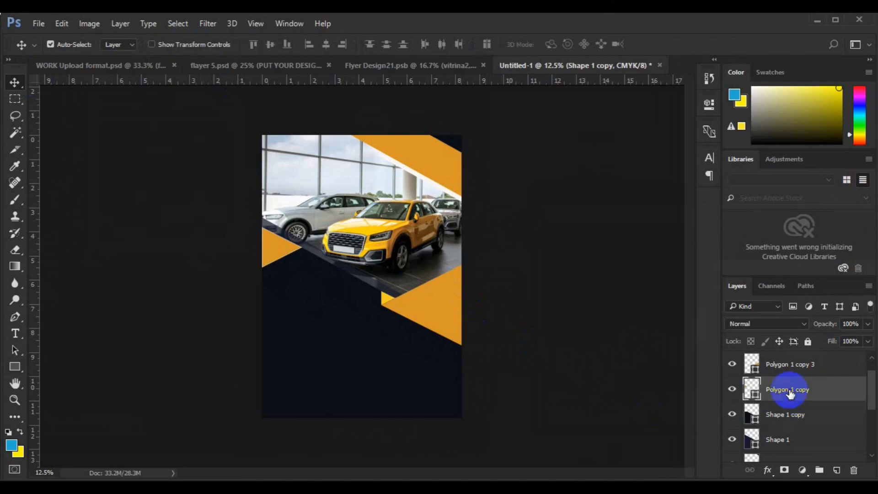
{"action": "key", "text": "ctrl+t"}
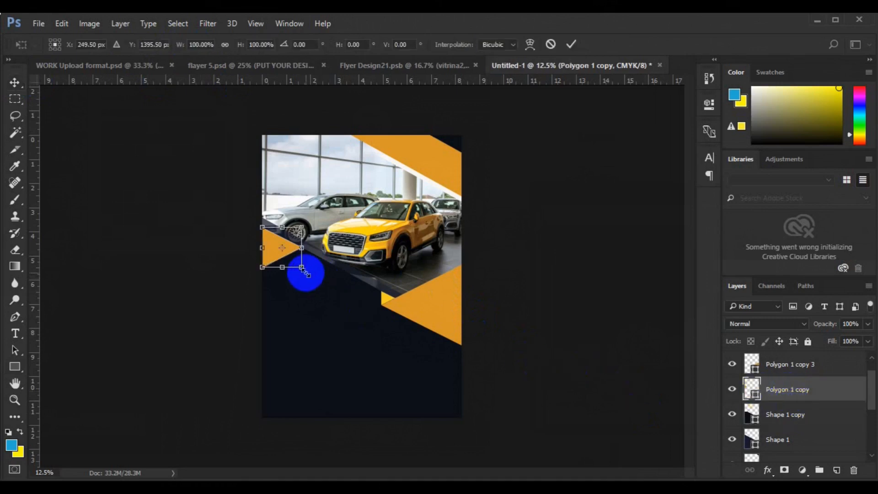
{"action": "left_click_drag", "start_coordinate": [303, 271], "coordinate": [307, 277]}
{"action": "key", "text": "Return"}
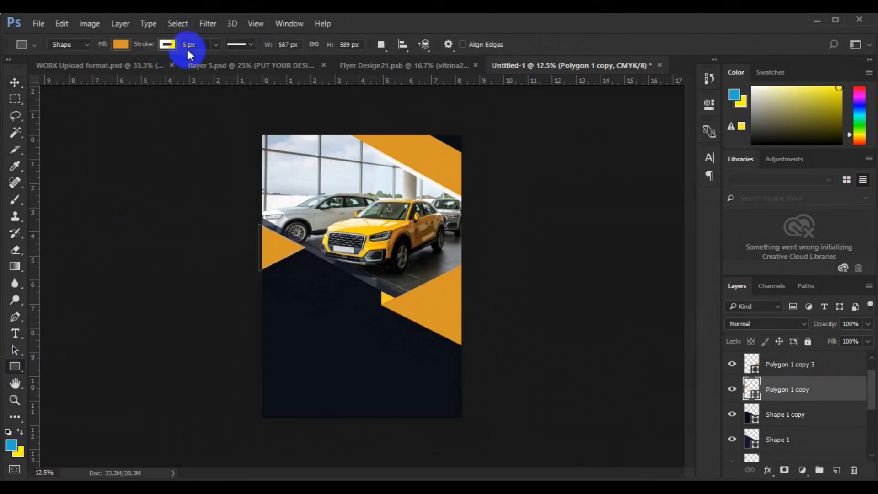
- Thicken the left-edge triangle's white stroke to 10 px and then to 20 px
{"action": "type", "text": "10"}
{"action": "left_click", "coordinate": [15, 84]}
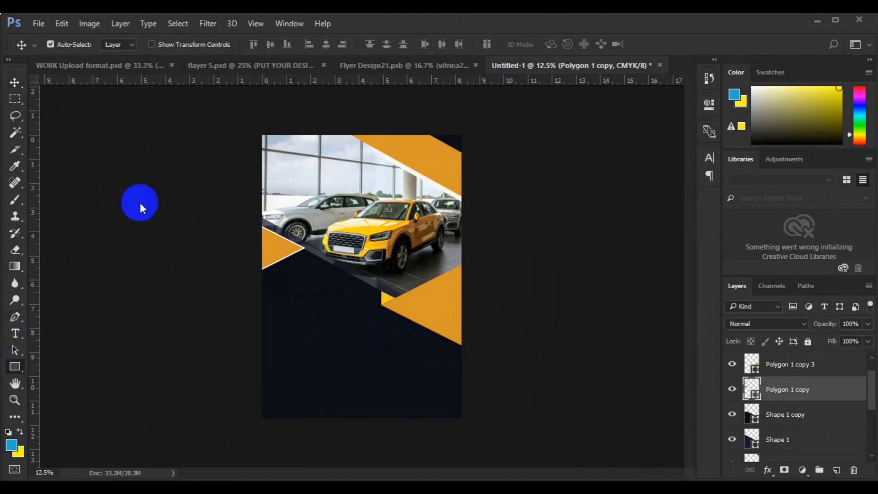
{"action": "left_click", "coordinate": [187, 48]}
{"action": "type", "text": "2"}
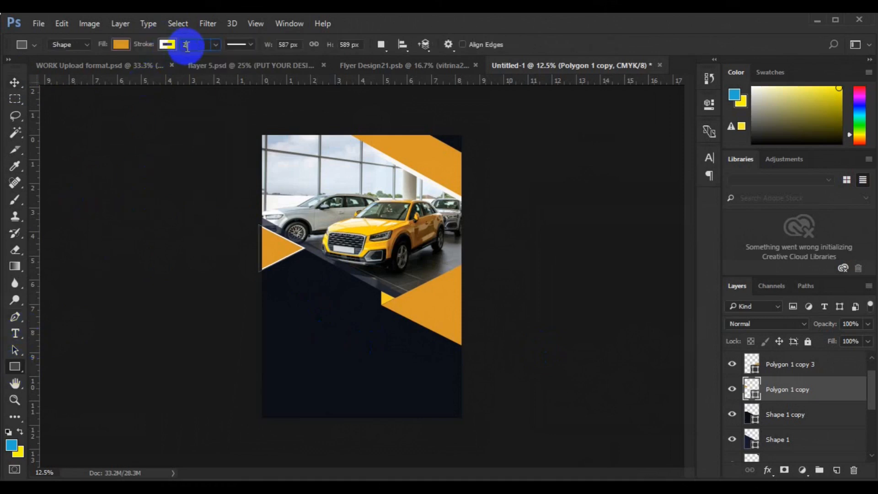
{"action": "type", "text": "0"}
{"action": "left_click", "coordinate": [15, 82]}
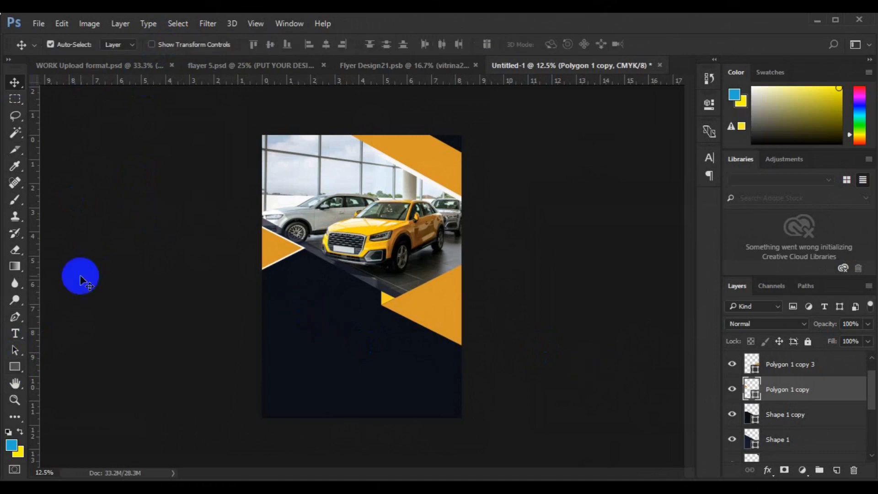
- Remove the white stroke from the left-edge orange triangle
{"action": "left_click", "coordinate": [15, 367]}
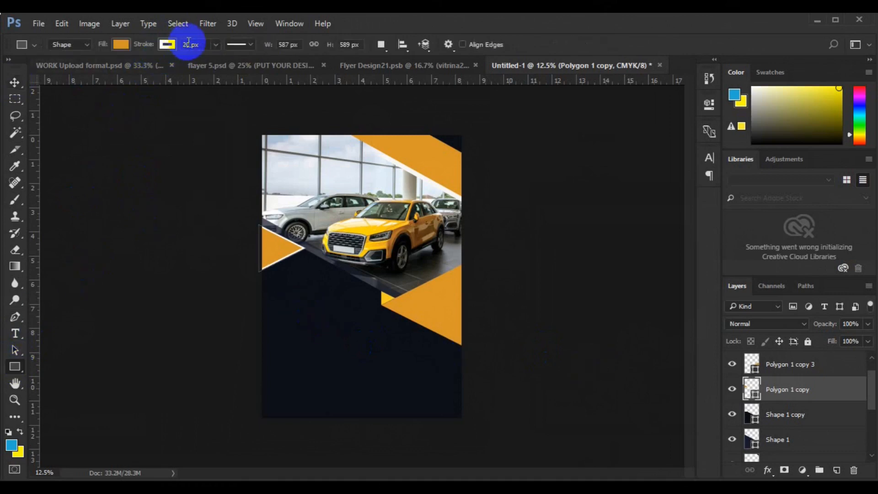
{"action": "left_click", "coordinate": [167, 43]}
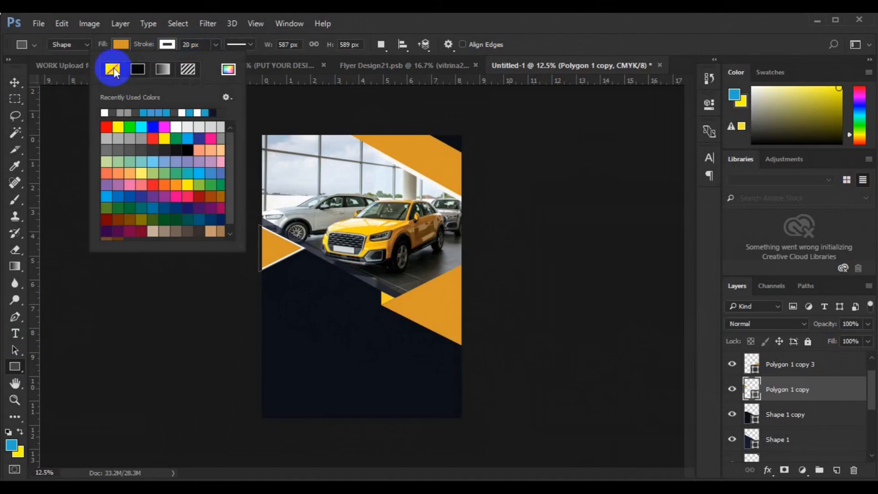
{"action": "left_click", "coordinate": [10, 87]}
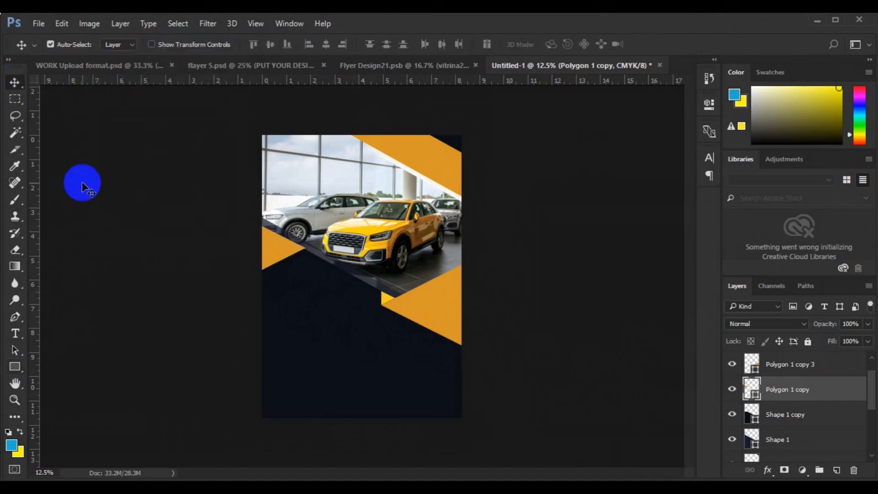
- Add a new layer directly above Shape 1 copy, ready for a Pen tool shape beneath the left-edge orange triangle
{"action": "key", "text": "ctrl+plus"}
{"action": "key", "text": "ctrl+plus"}
{"action": "key", "text": "ctrl+plus"}
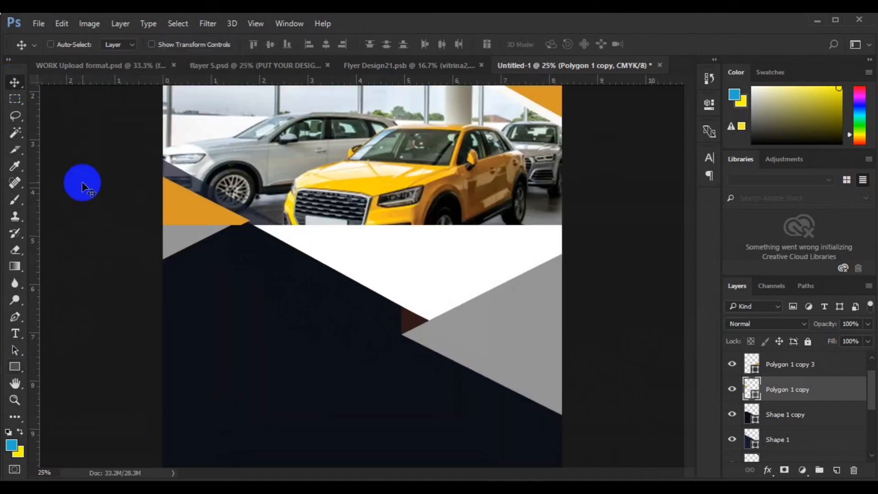
{"action": "left_click", "coordinate": [411, 358], "text": "ctrl"}
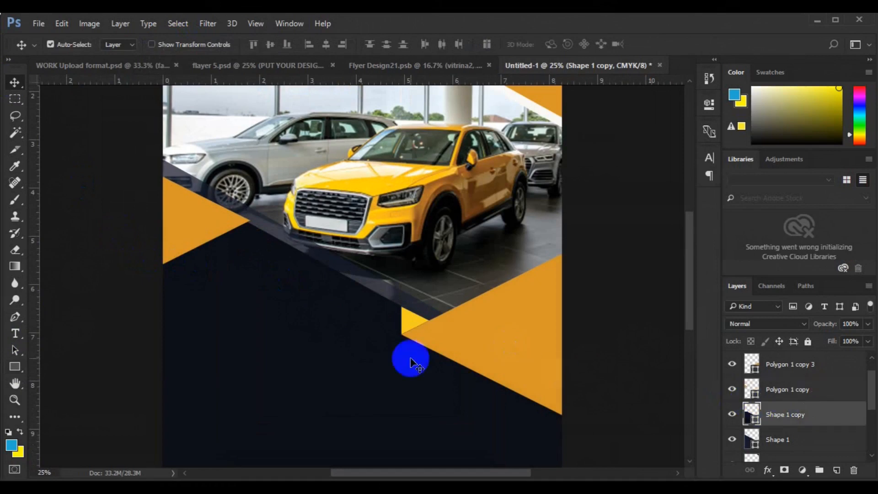
{"action": "left_click", "coordinate": [21, 319]}
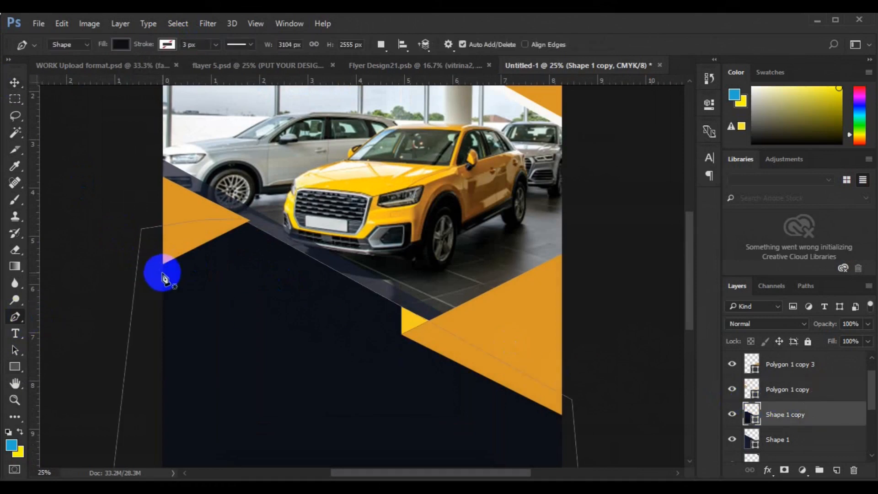
{"action": "left_click", "coordinate": [837, 470]}
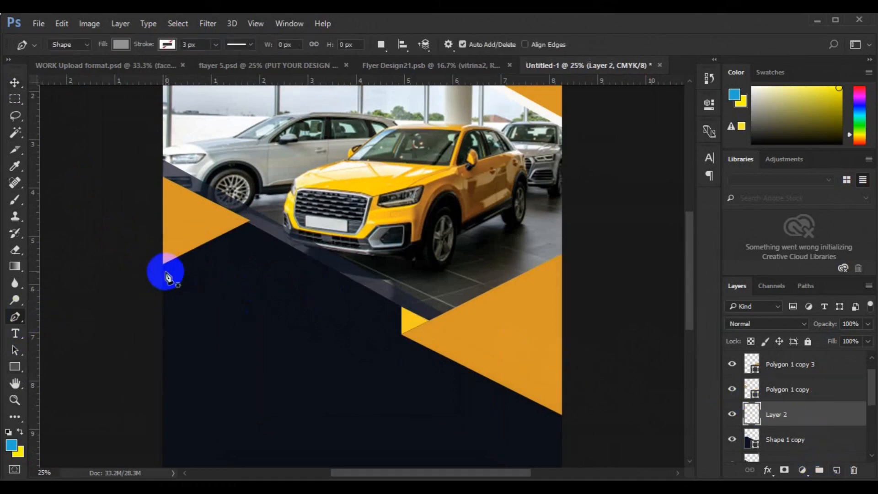
- Draw a closed four-point Pen shape, about 561 × 356 px, that shows as a thin stripe along the left-edge triangle's lower side
{"action": "left_click", "coordinate": [163, 272]}
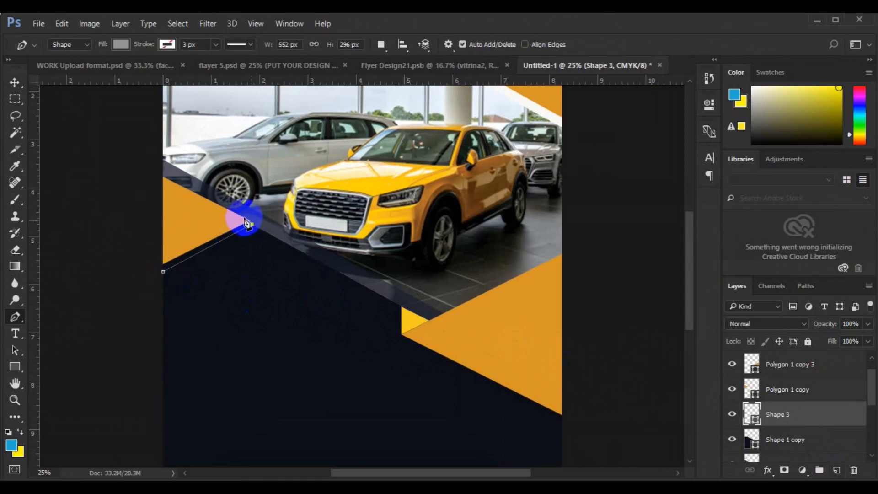
{"action": "left_click", "coordinate": [252, 224]}
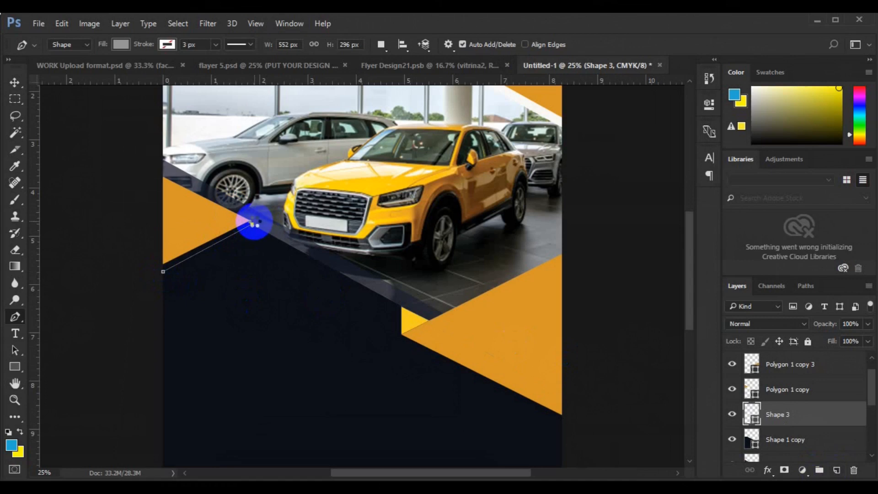
{"action": "key", "text": "ctrl+plus"}
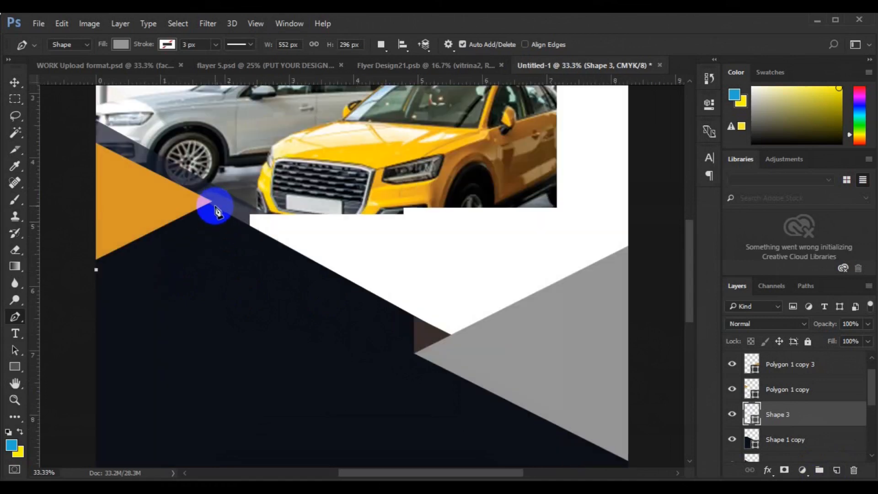
{"action": "left_click", "coordinate": [216, 205]}
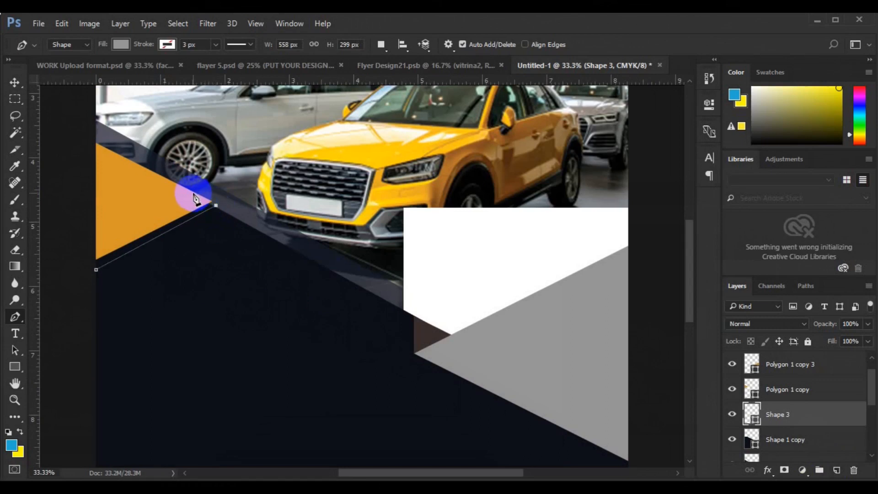
{"action": "left_click", "coordinate": [194, 195]}
{"action": "left_click", "coordinate": [95, 229]}
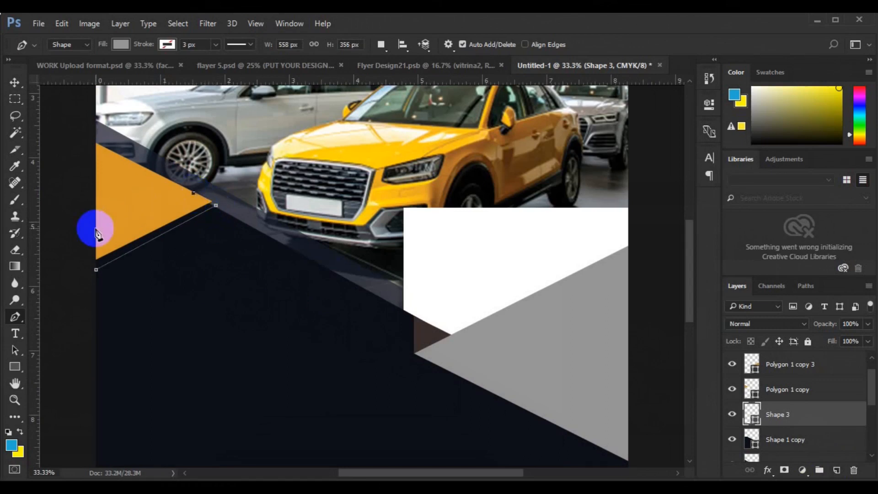
{"action": "left_click", "coordinate": [95, 271]}
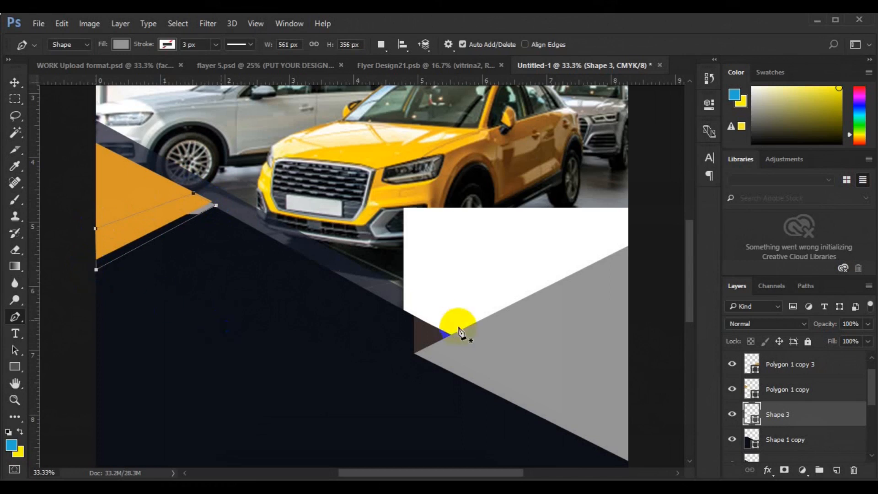
- Recolor the stripe shape (Shape 3) beneath the left-edge orange triangle white
{"action": "key", "text": "v"}
{"action": "left_click_drag", "start_coordinate": [534, 317], "coordinate": [649, 352]}
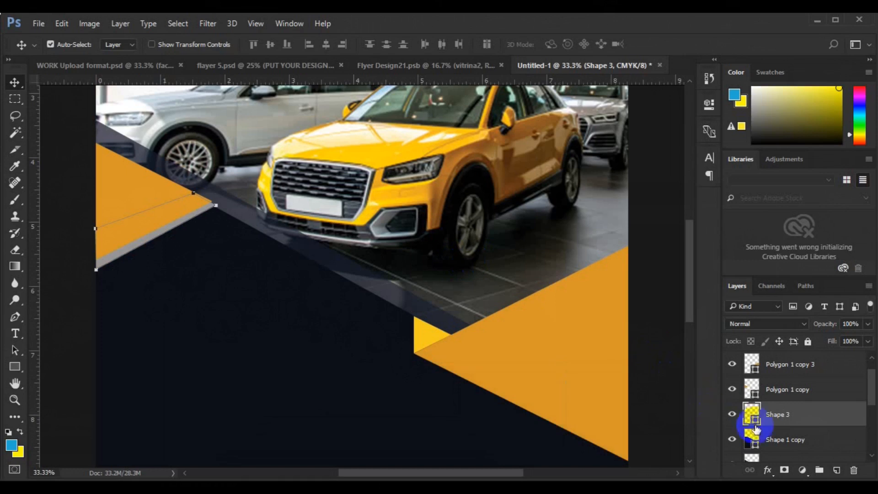
{"action": "double_click", "coordinate": [754, 427]}
{"action": "left_click_drag", "start_coordinate": [633, 339], "coordinate": [536, 221]}
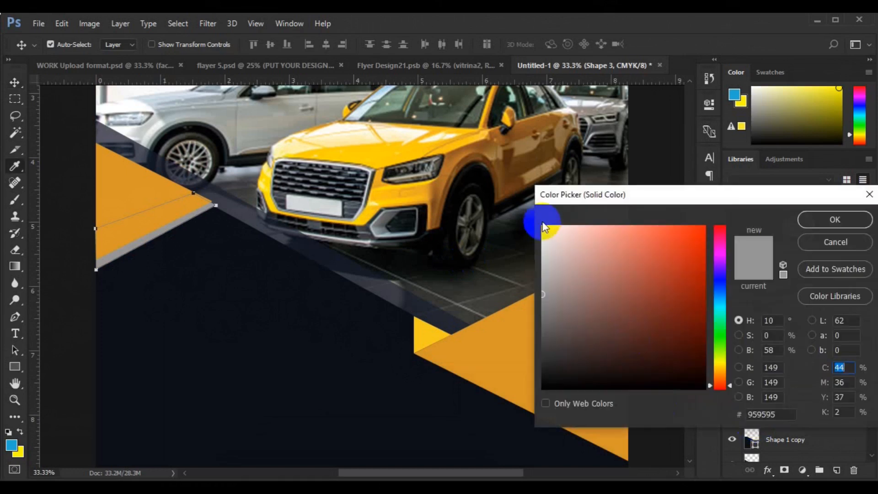
{"action": "left_click", "coordinate": [847, 218]}
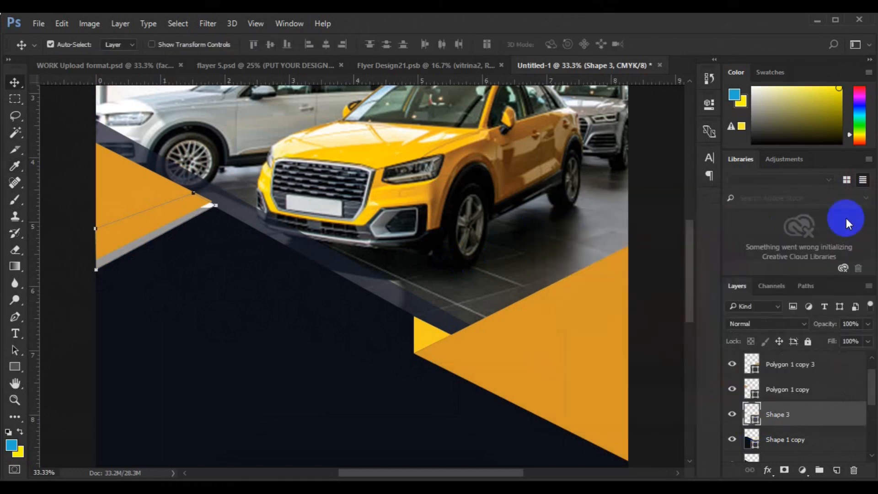
- Distort the white stripe (Shape 3) by pulling its lower-left corner slightly up so it runs evenly along the orange triangle's lower side
{"action": "left_click", "coordinate": [779, 393]}
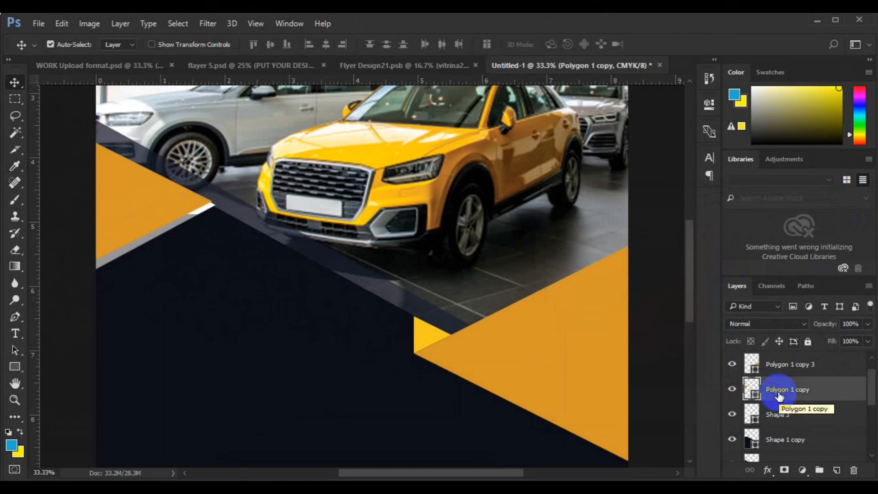
{"action": "left_click", "coordinate": [778, 423]}
{"action": "key", "text": "ctrl+t"}
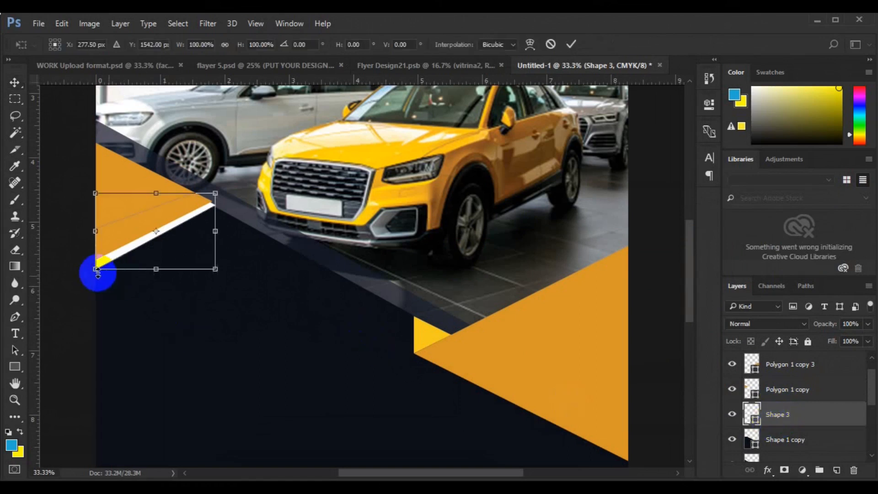
{"action": "left_click_drag", "start_coordinate": [96, 270], "coordinate": [96, 271]}
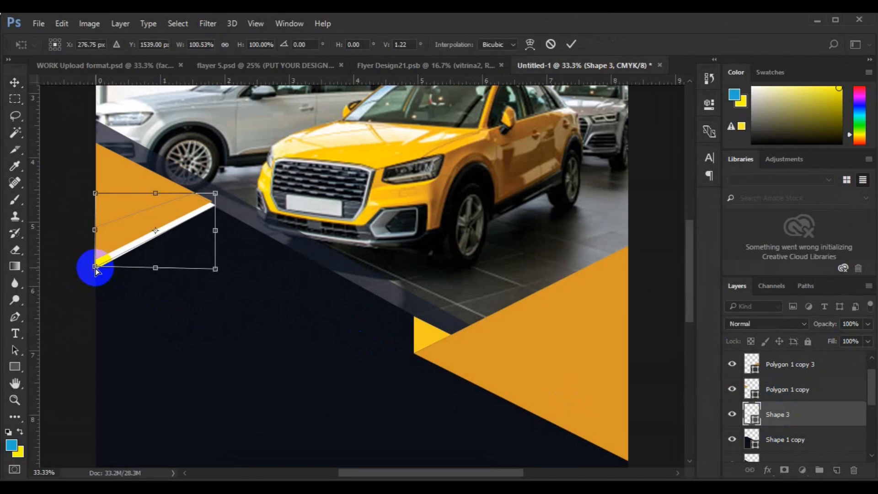
{"action": "key", "text": "Return"}
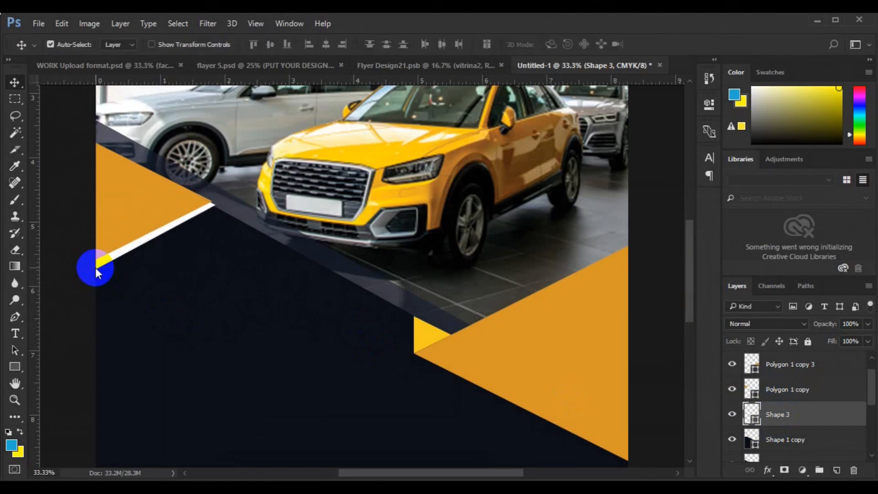
- Add a new layer above Polygon 1 copy, beneath the large right-edge orange triangle, with the Pen tool ready
{"action": "left_click", "coordinate": [440, 339]}
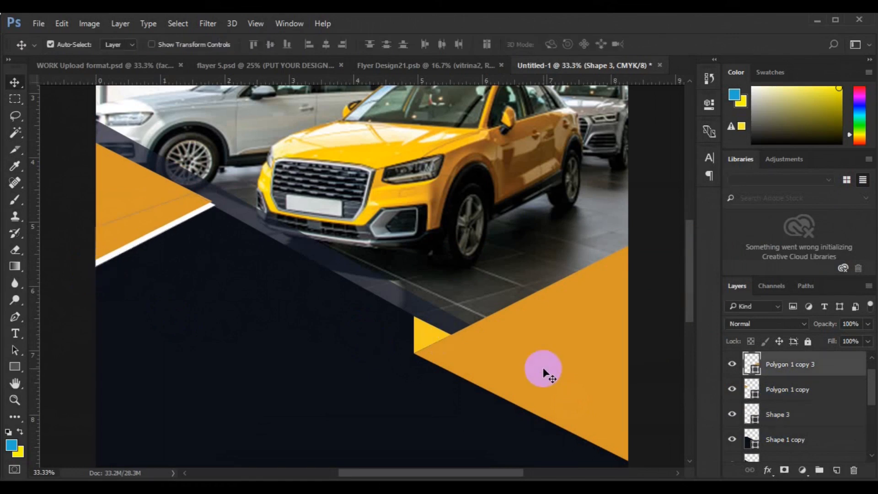
{"action": "left_click", "coordinate": [15, 317]}
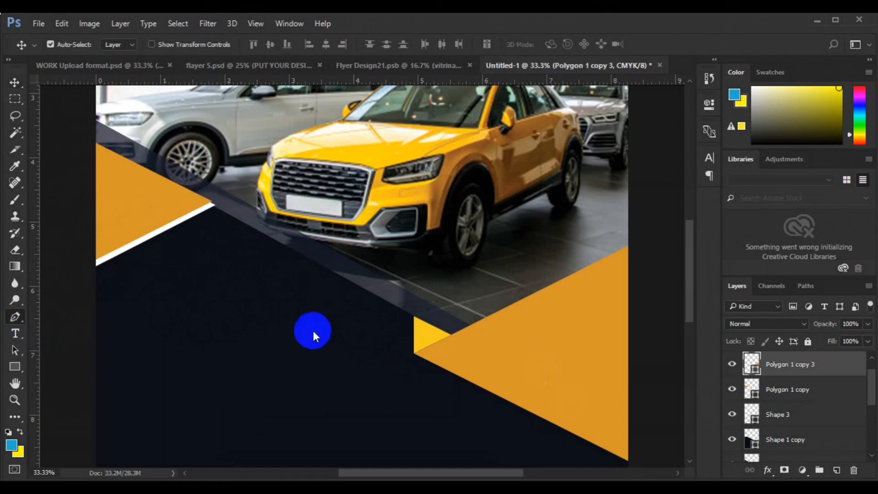
{"action": "left_click", "coordinate": [416, 352]}
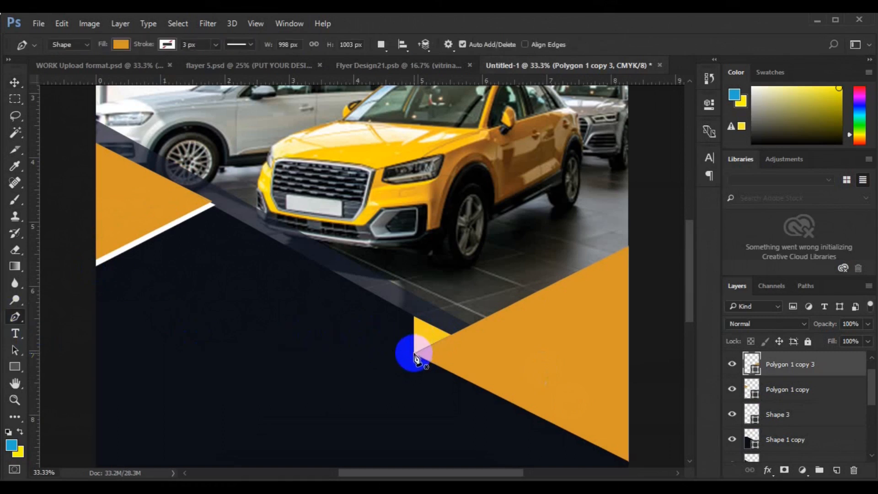
{"action": "left_click", "coordinate": [806, 395]}
{"action": "left_click", "coordinate": [837, 470]}
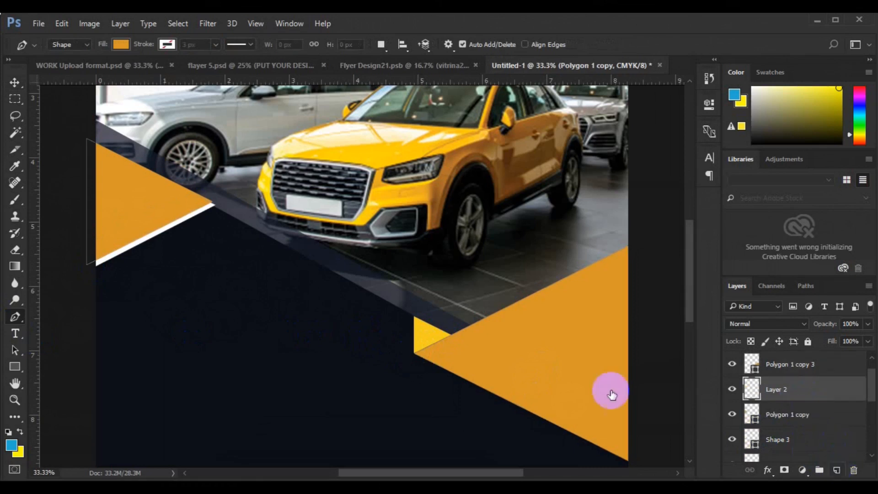
- Draw a closed Pen shape, about 1002 × 546 px, that shows as a thin stripe along the right-edge orange triangle's upper side
{"action": "left_click", "coordinate": [417, 355]}
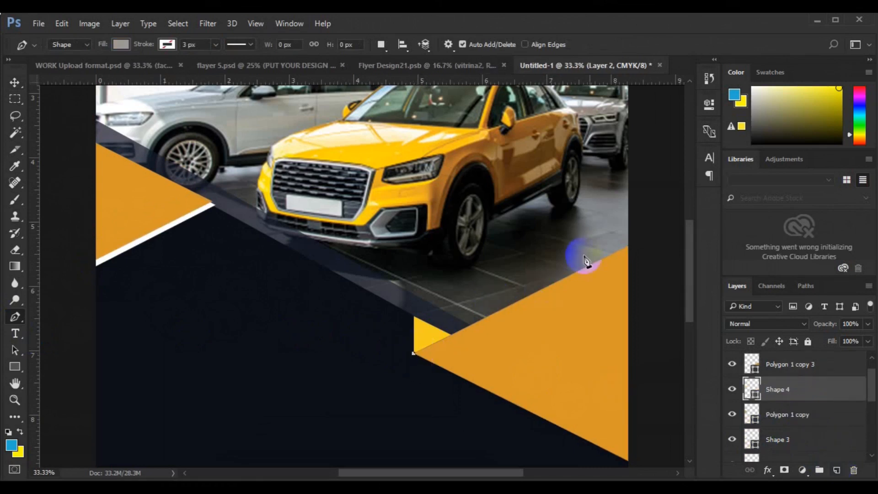
{"action": "left_click", "coordinate": [630, 240]}
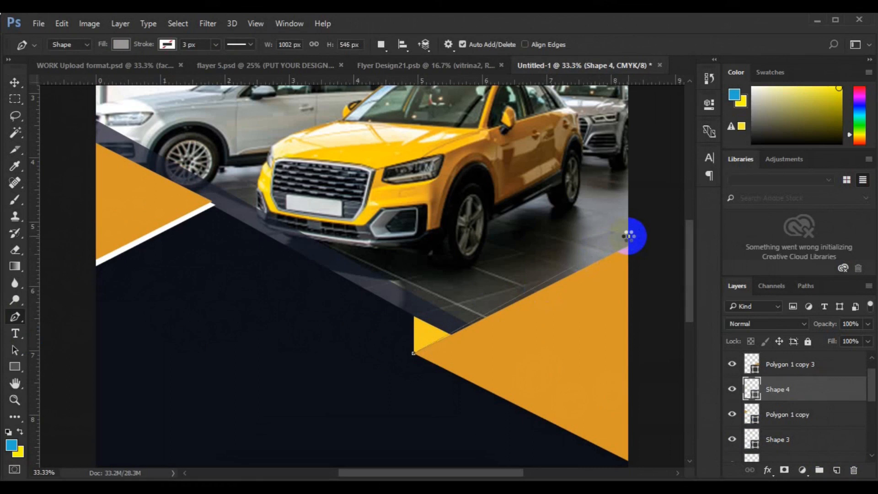
{"action": "left_click", "coordinate": [414, 355]}
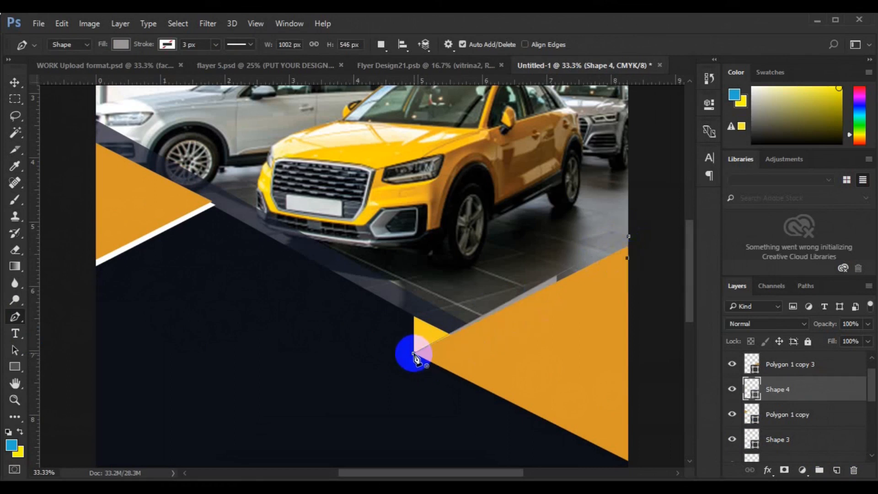
{"action": "key", "text": "v"}
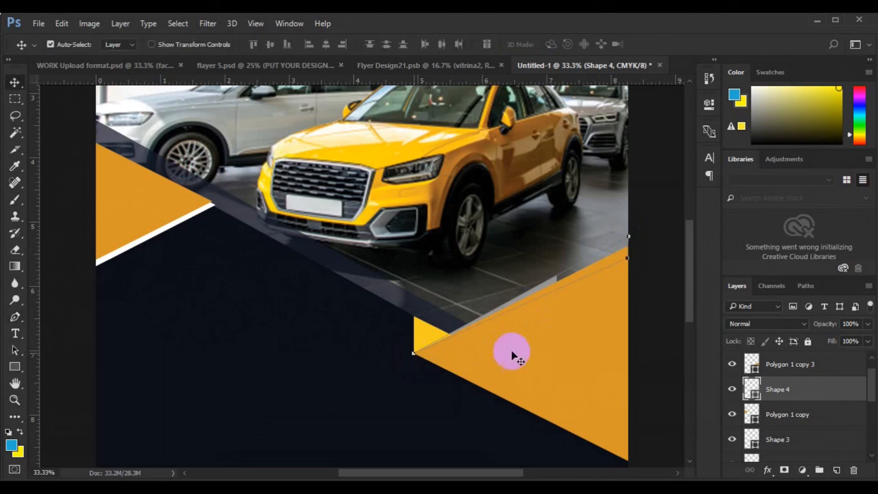
- Recolor the new stripe (Shape 4) white, sampling the white stripe beneath the left-edge orange triangle
{"action": "left_click", "coordinate": [754, 396]}
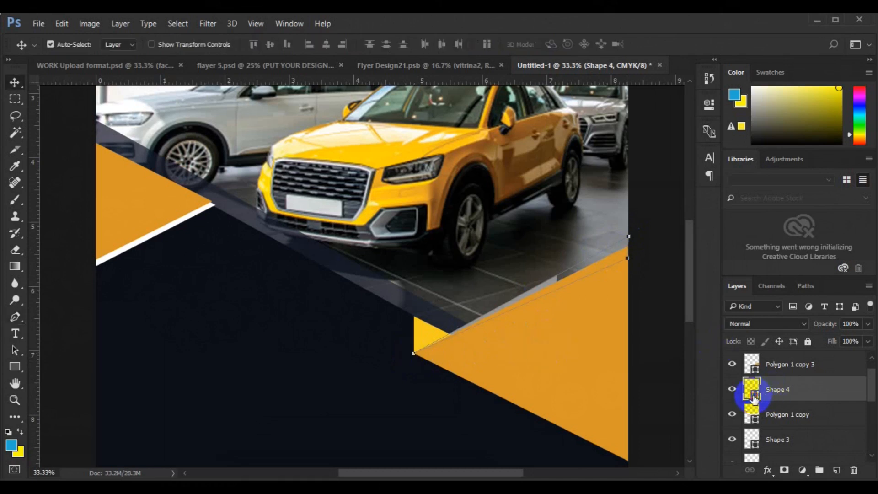
{"action": "double_click", "coordinate": [754, 396]}
{"action": "left_click", "coordinate": [206, 210]}
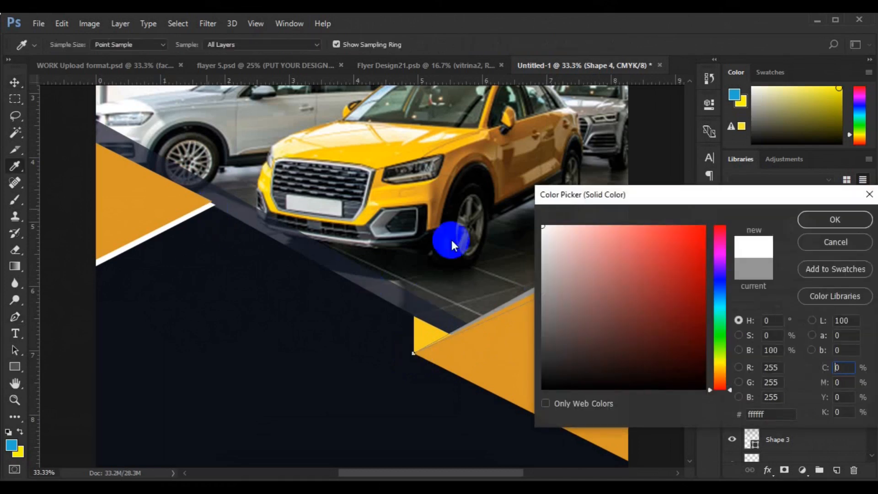
{"action": "left_click", "coordinate": [816, 222]}
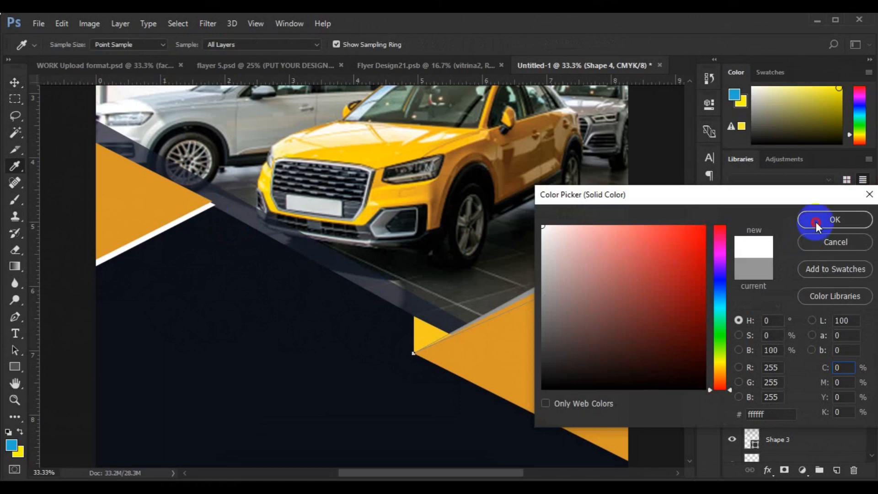
{"action": "left_click", "coordinate": [602, 298]}
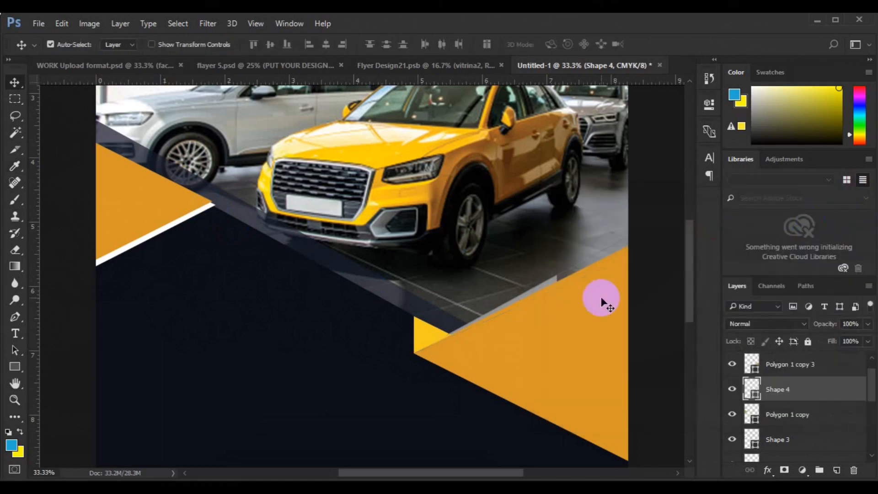
- Add a new layer directly beneath Shape 3 and set the Type tool to Gobold Uplow, 30 pt
{"action": "key", "text": "ctrl"}
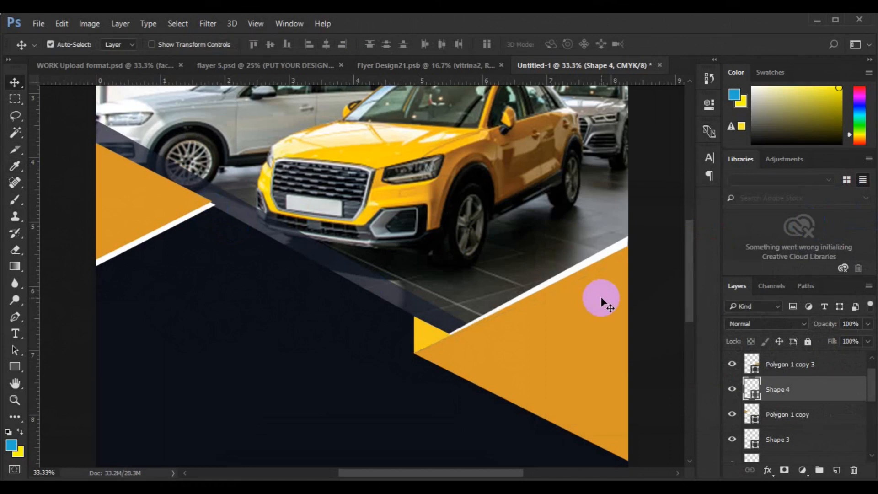
{"action": "key", "text": "ctrl+minus"}
{"action": "key", "text": "ctrl+minus"}
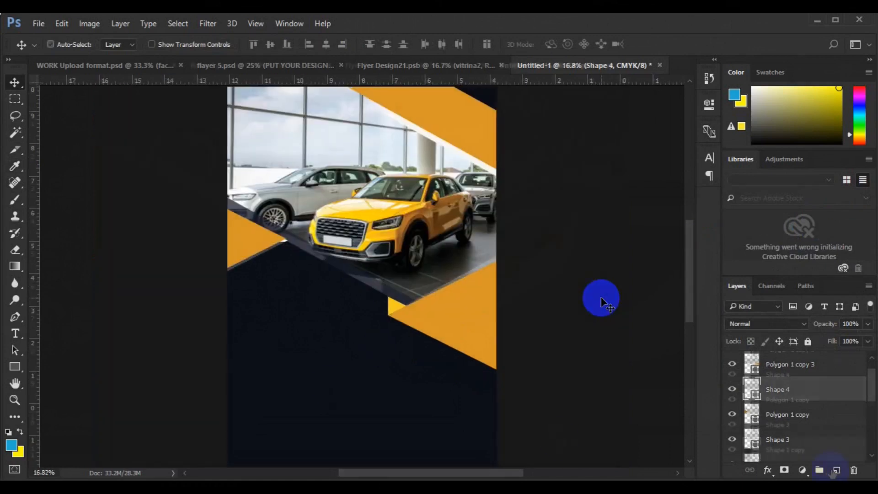
{"action": "key", "text": "t"}
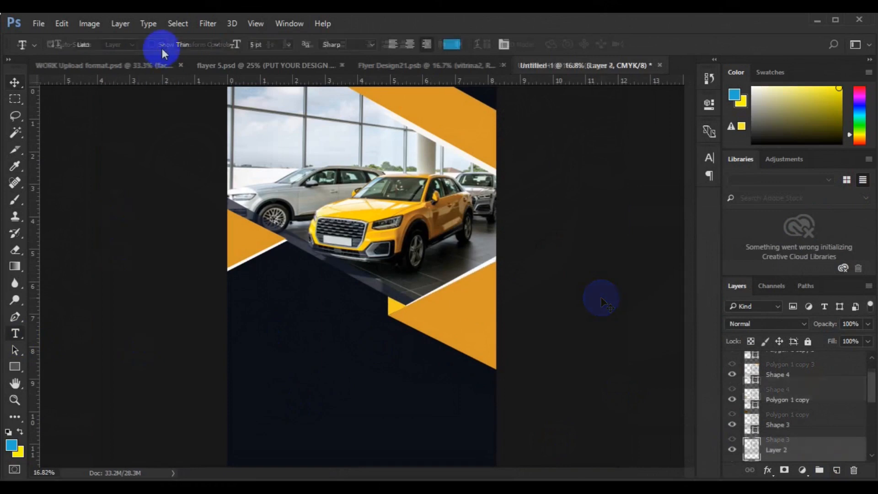
{"action": "left_click", "coordinate": [163, 45]}
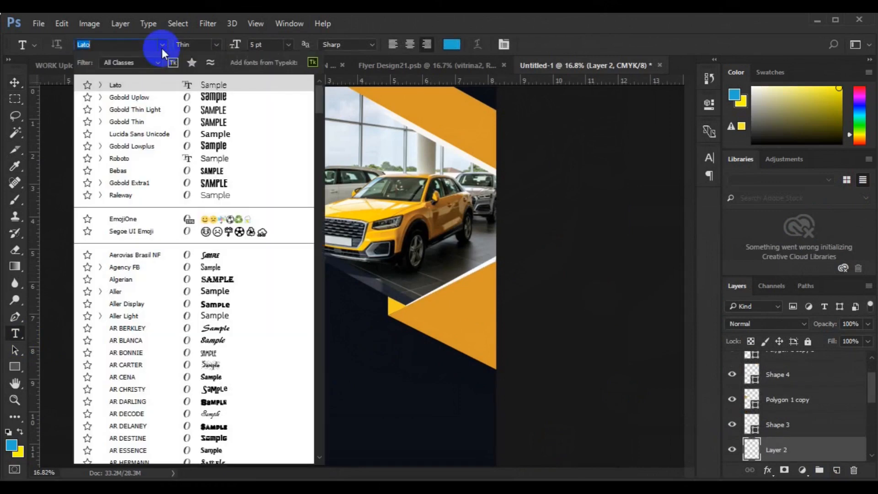
{"action": "left_click", "coordinate": [187, 101]}
{"action": "left_click", "coordinate": [288, 45]}
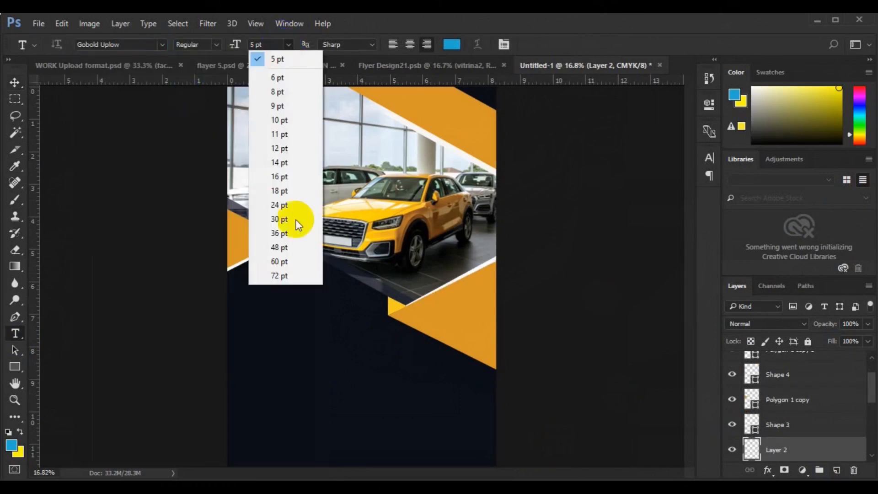
{"action": "left_click", "coordinate": [294, 221]}
- Enter left-aligned text "ANNUAL" in the navy area below the left-edge triangle and set the text color to white
{"action": "left_click", "coordinate": [253, 326]}
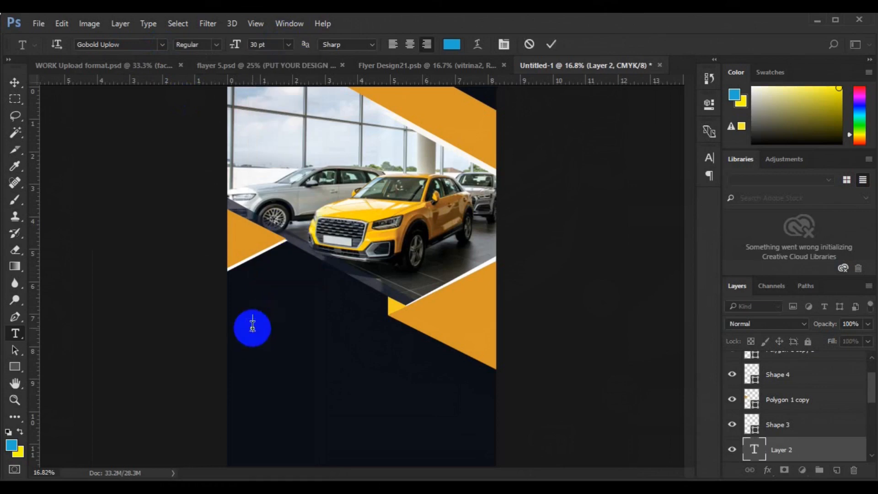
{"action": "left_click", "coordinate": [392, 44]}
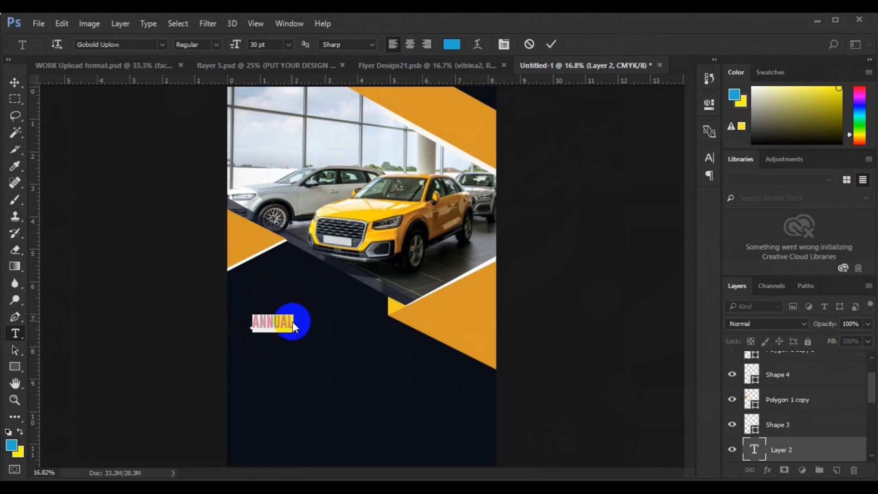
{"action": "left_click", "coordinate": [452, 44]}
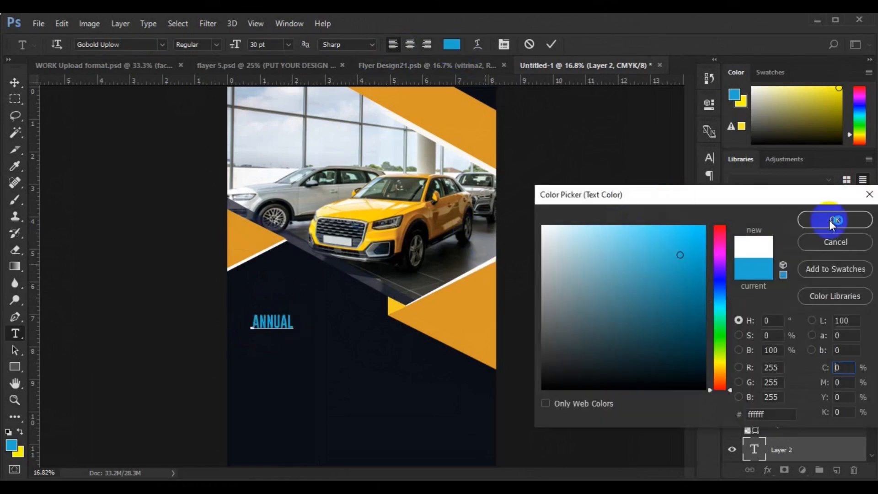
{"action": "left_click", "coordinate": [835, 219]}
- Add a second line "REPORT" below "ANNUAL" and set it to 72 pt
{"action": "left_click", "coordinate": [290, 322]}
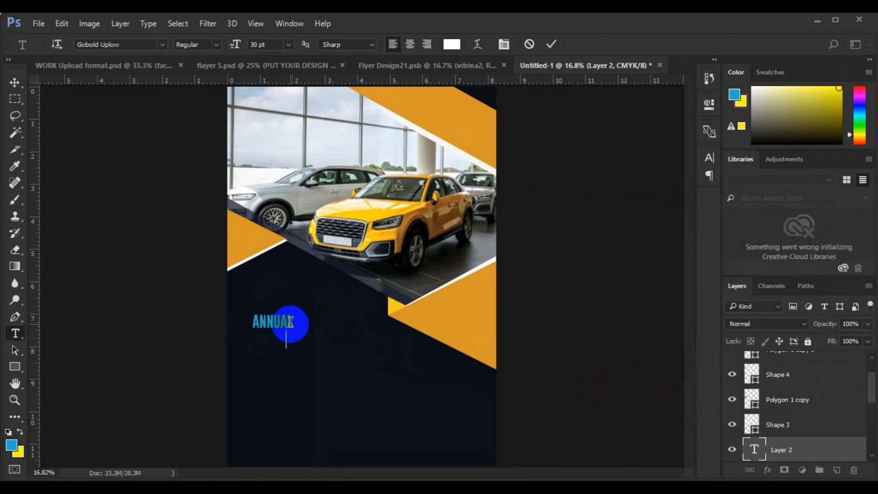
{"action": "key", "text": "Return"}
{"action": "type", "text": "REPORT"}
{"action": "key", "text": "ctrl+a"}
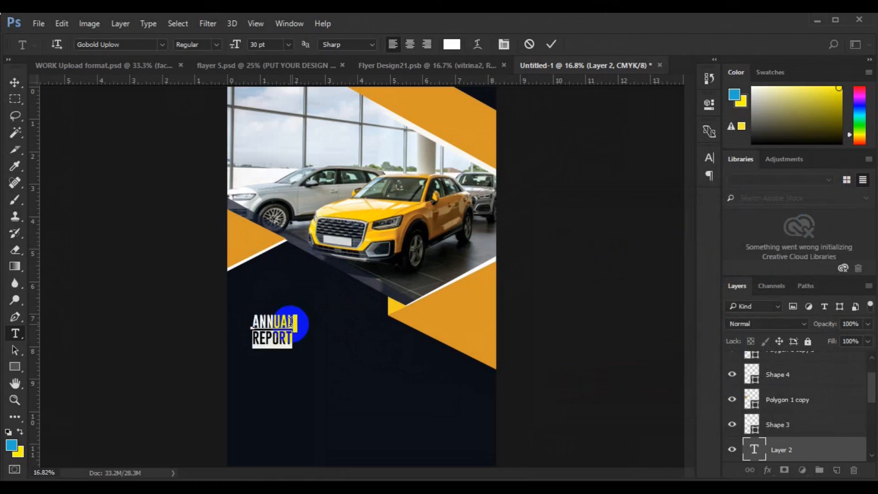
{"action": "left_click", "coordinate": [289, 44]}
{"action": "left_click", "coordinate": [279, 275]}
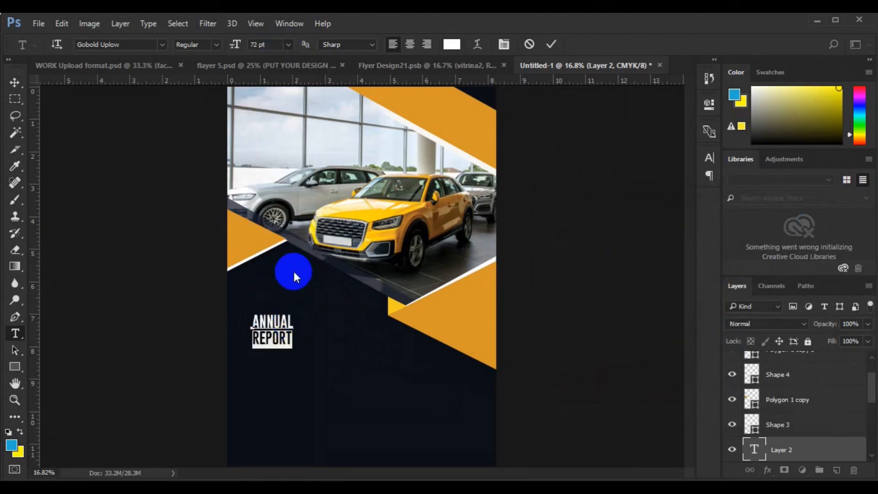
- Color the word "REPORT" with the orange sampled from the left-edge triangle and enlarge it to 80 pt
{"action": "left_click", "coordinate": [452, 44]}
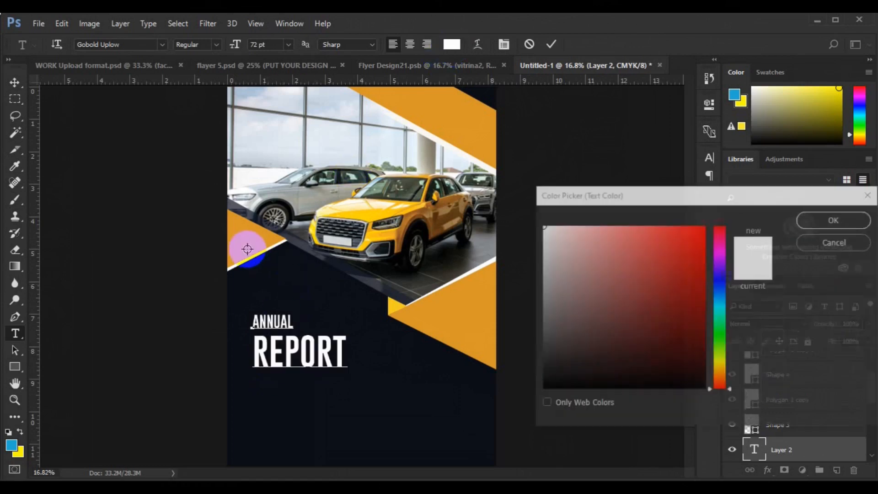
{"action": "left_click", "coordinate": [247, 247]}
{"action": "left_click", "coordinate": [826, 220]}
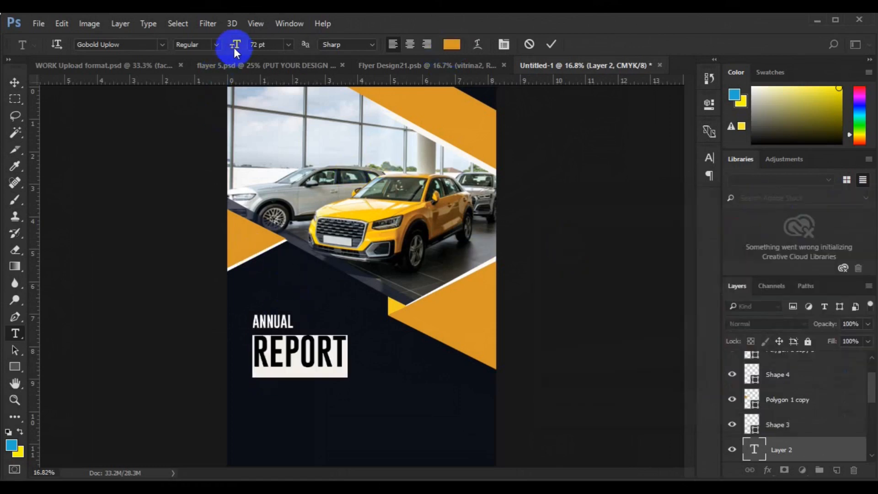
{"action": "left_click_drag", "start_coordinate": [235, 50], "coordinate": [240, 46]}
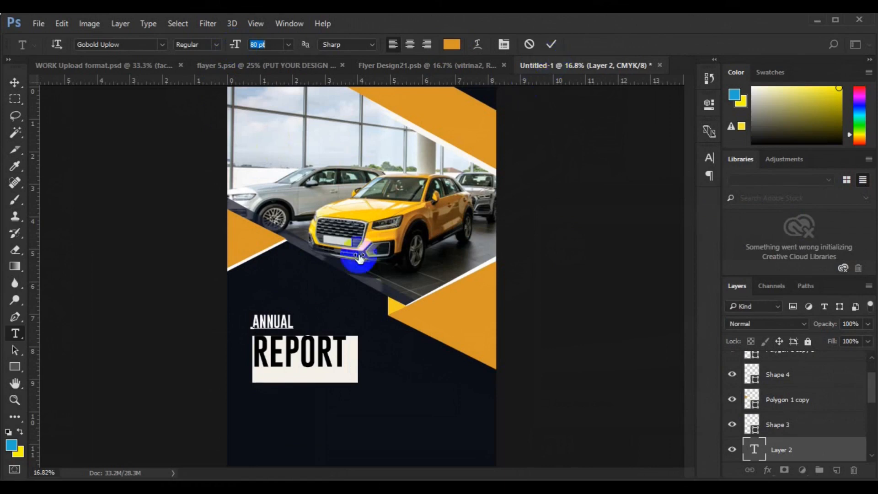
- Delete the word "ANNUAL" from the text layer, keeping only "REPORT"
{"action": "double_click", "coordinate": [270, 321]}
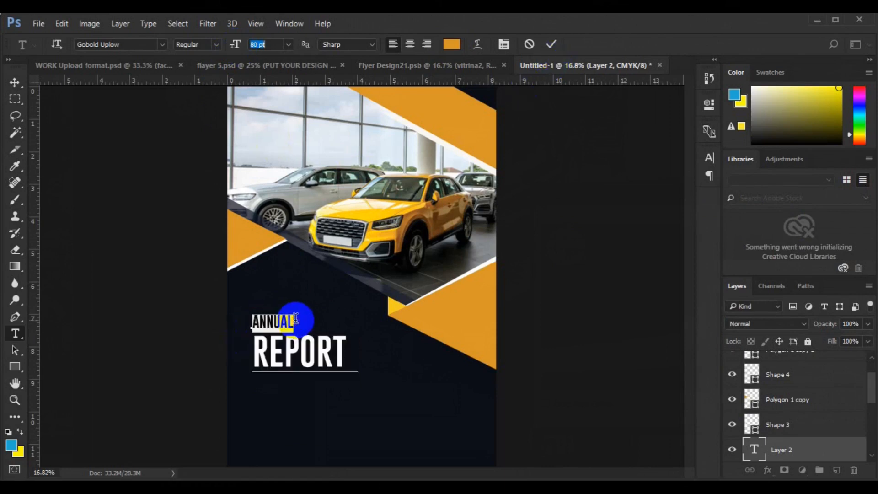
{"action": "key", "text": "BackSpace"}
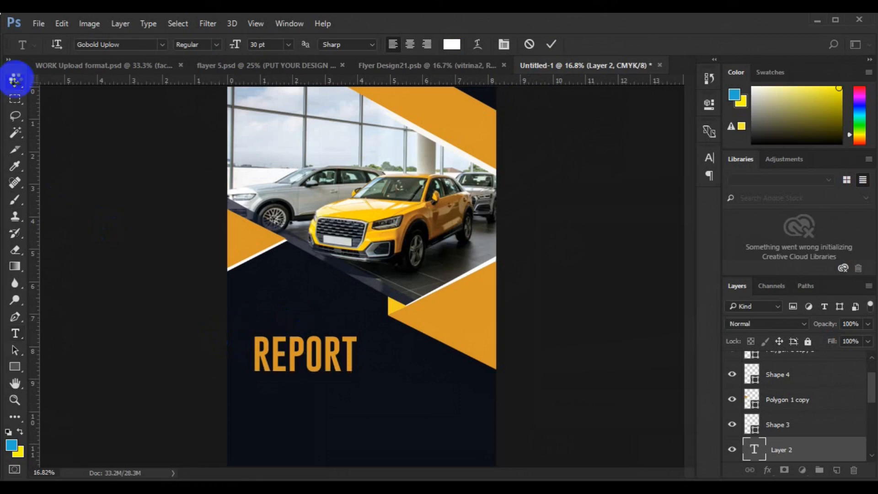
{"action": "left_click", "coordinate": [15, 83]}
- Reposition the "REPORT" text in the navy area and duplicate it so the copy sits directly above the original
{"action": "left_click", "coordinate": [320, 359]}
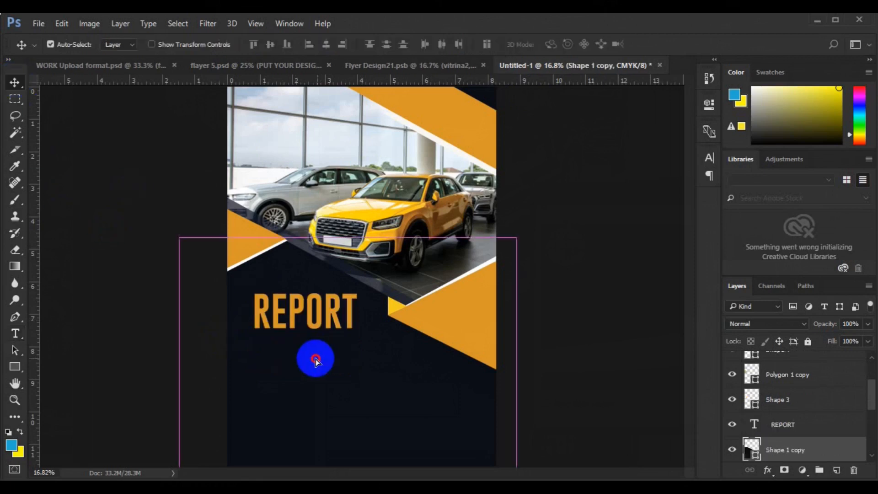
{"action": "left_click", "coordinate": [316, 361]}
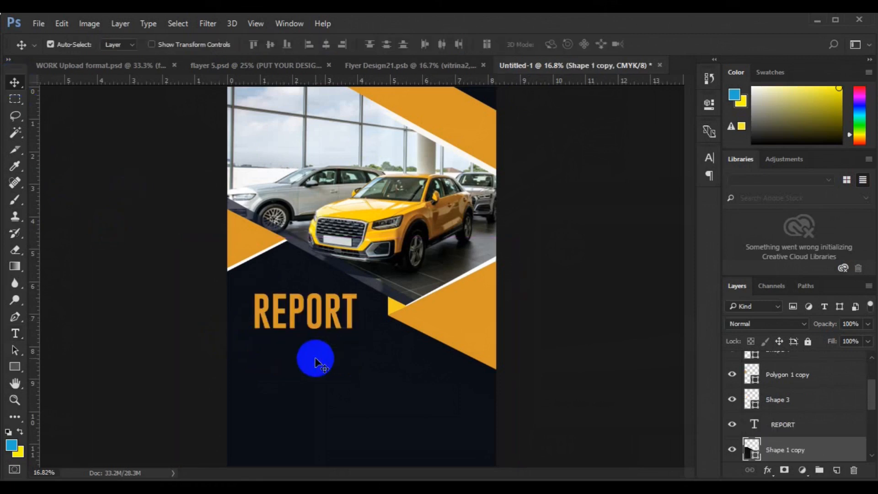
{"action": "mouse_move", "coordinate": [288, 312]}
{"action": "left_mouse_down"}
{"action": "mouse_move", "coordinate": [287, 364]}
{"action": "mouse_move", "coordinate": [280, 314]}
{"action": "mouse_move", "coordinate": [288, 326]}
{"action": "left_mouse_up"}
- Restyle the upper "REPORT" copy in Gobold Thin Light, white, at 40 pt
{"action": "left_click", "coordinate": [15, 334]}
{"action": "left_click", "coordinate": [257, 321]}
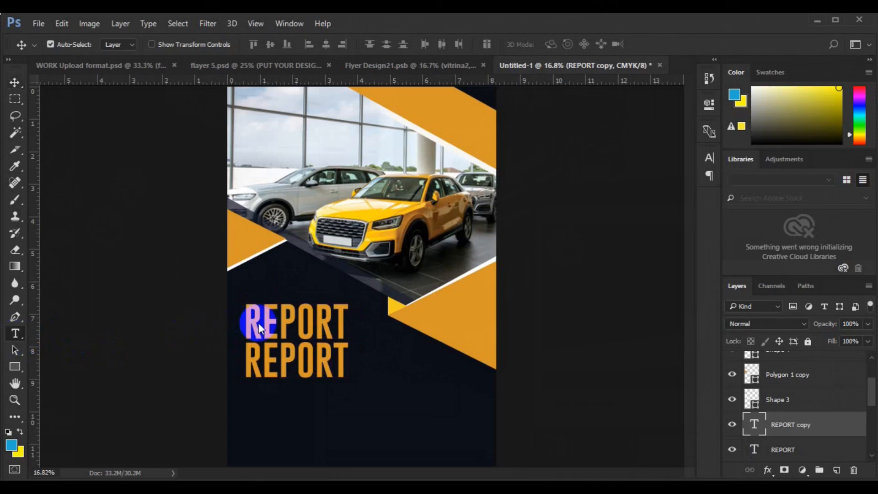
{"action": "key", "text": "ctrl+a"}
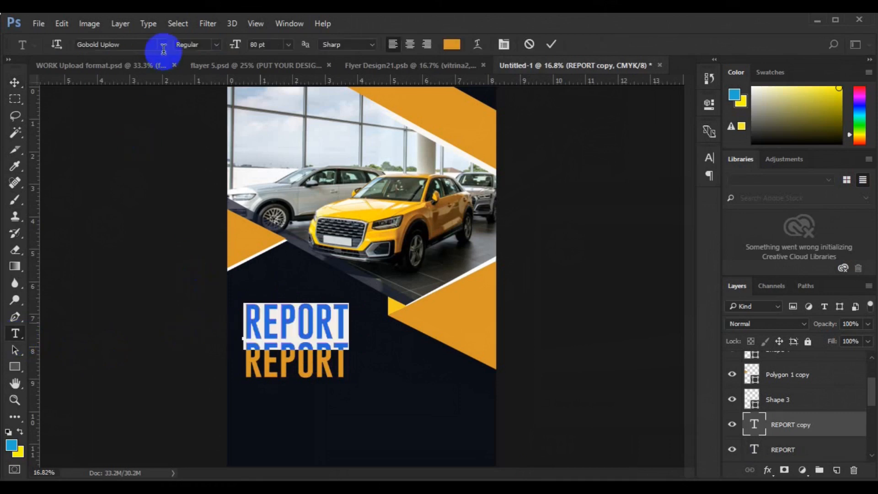
{"action": "left_click", "coordinate": [162, 44]}
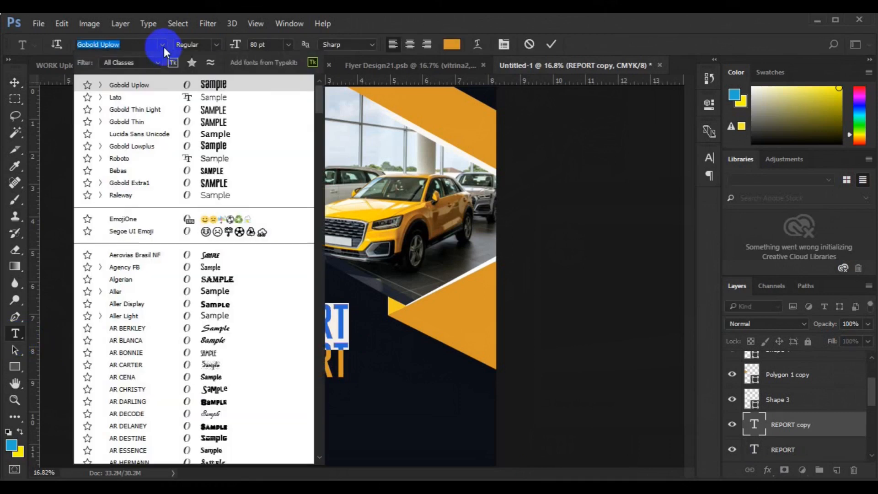
{"action": "left_click", "coordinate": [200, 111]}
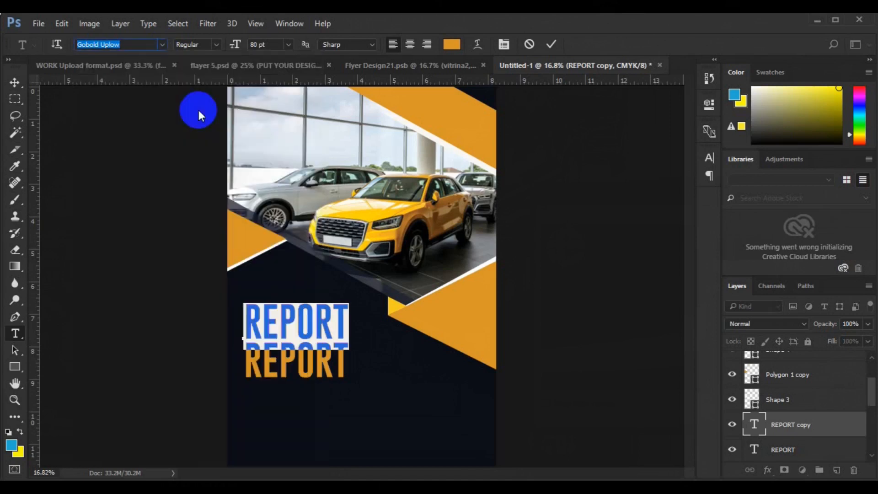
{"action": "left_click", "coordinate": [452, 44]}
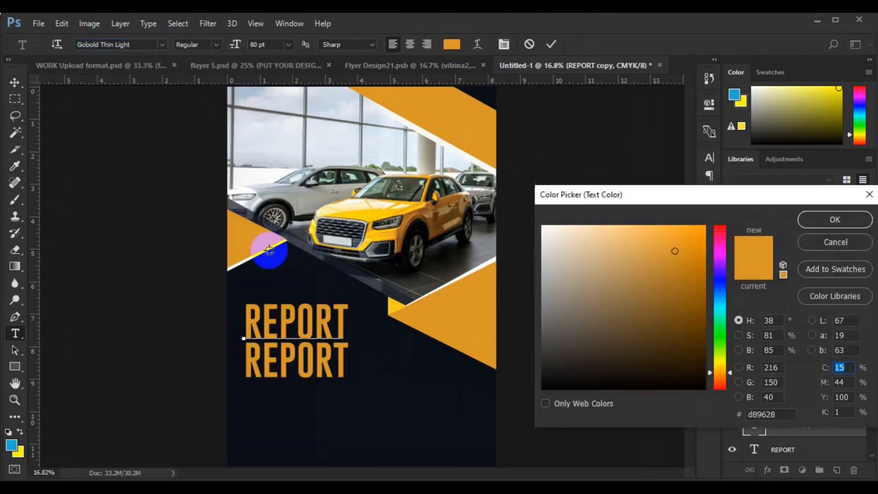
{"action": "left_click", "coordinate": [267, 249]}
{"action": "left_click", "coordinate": [823, 221]}
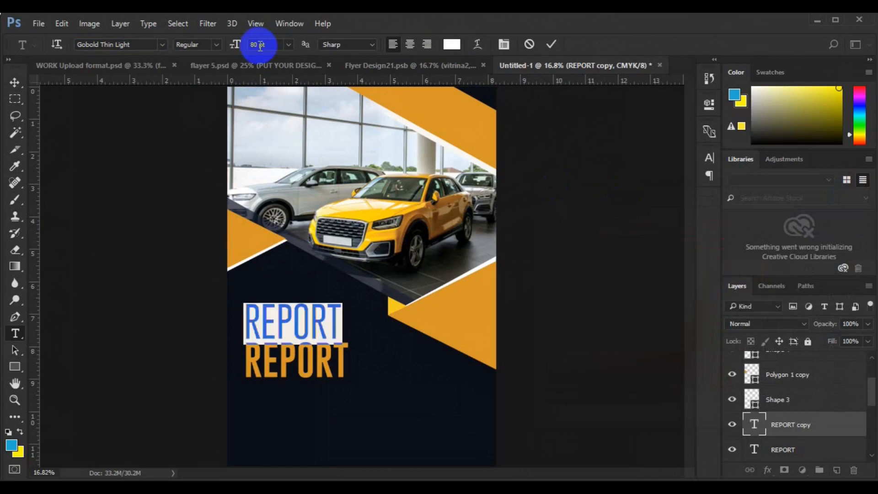
{"action": "type", "text": "40"}
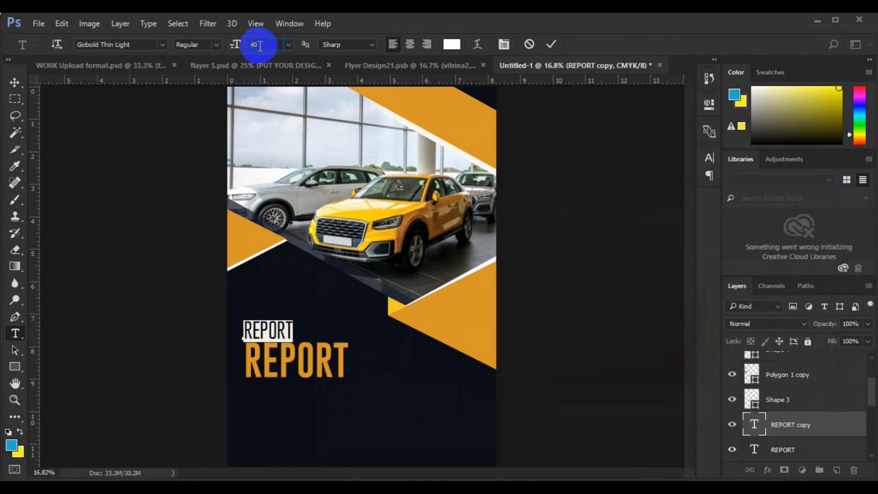
{"action": "left_click", "coordinate": [15, 84]}
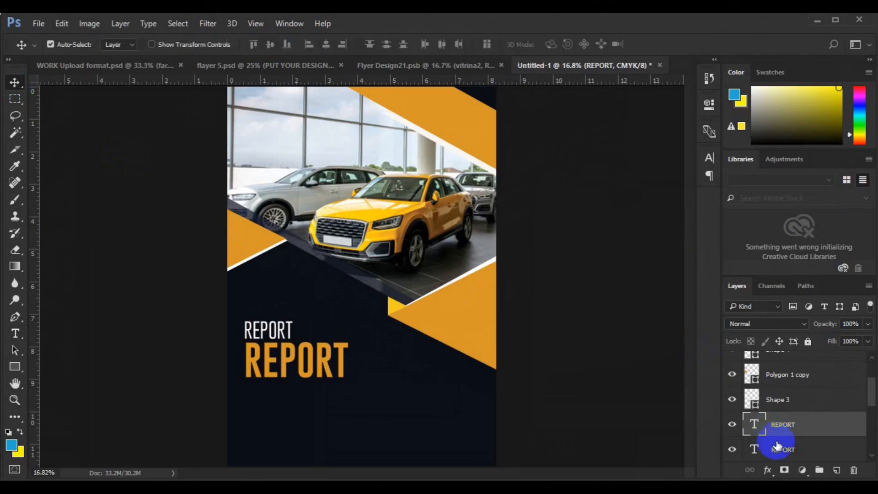
- Left-align the two "REPORT" text layers and change the upper white line to read "ANNUAL"
{"action": "left_click", "coordinate": [781, 450], "text": "shift"}
{"action": "left_click", "coordinate": [310, 44]}
{"action": "left_click", "coordinate": [15, 333]}
{"action": "left_click", "coordinate": [243, 331]}
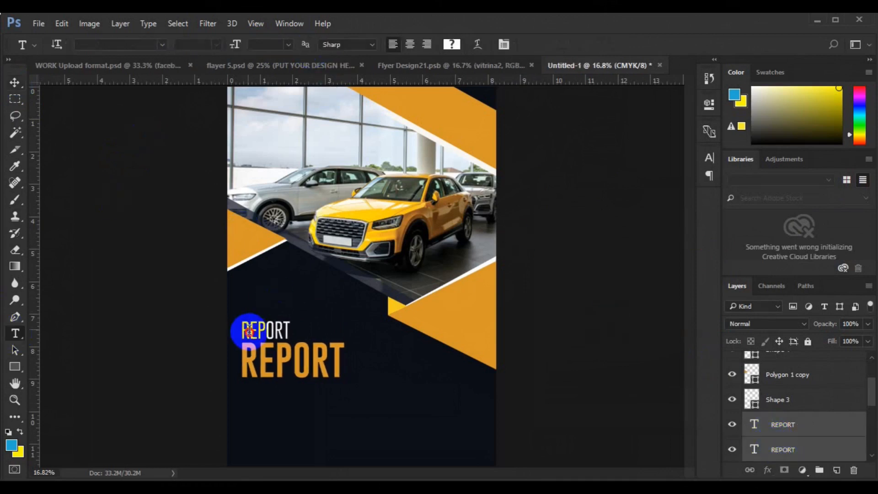
{"action": "double_click", "coordinate": [247, 331]}
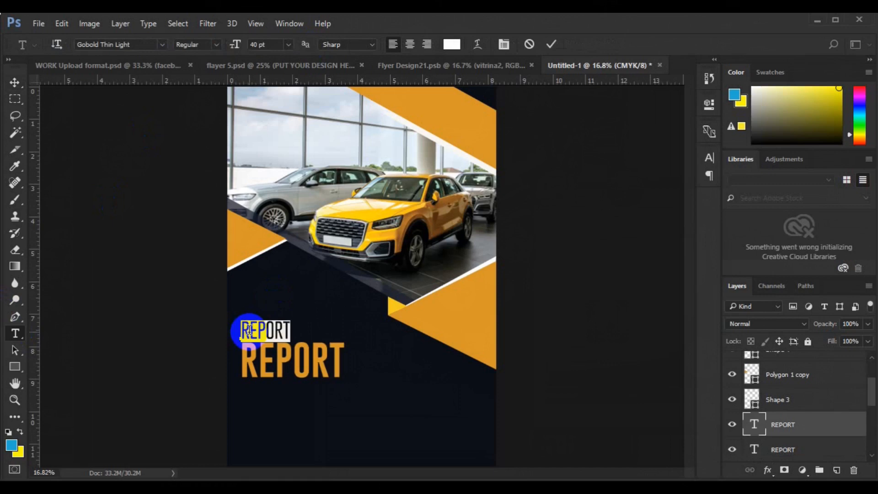
{"action": "type", "text": "ANNUAL"}
{"action": "left_click", "coordinate": [15, 82]}
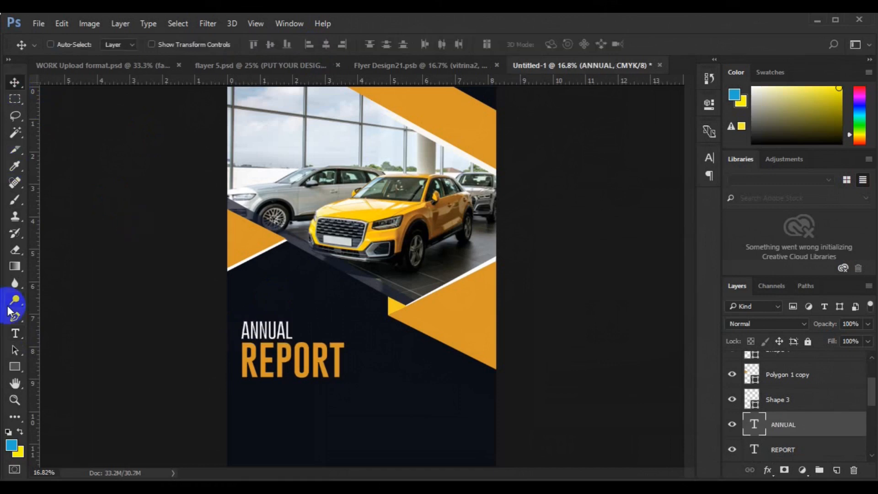
- Move the "ANNUAL" and "REPORT" lines together higher in the navy area and slightly toward the page's left edge
{"action": "key", "text": "ctrl+minus"}
{"action": "left_click", "coordinate": [776, 451], "text": "shift"}
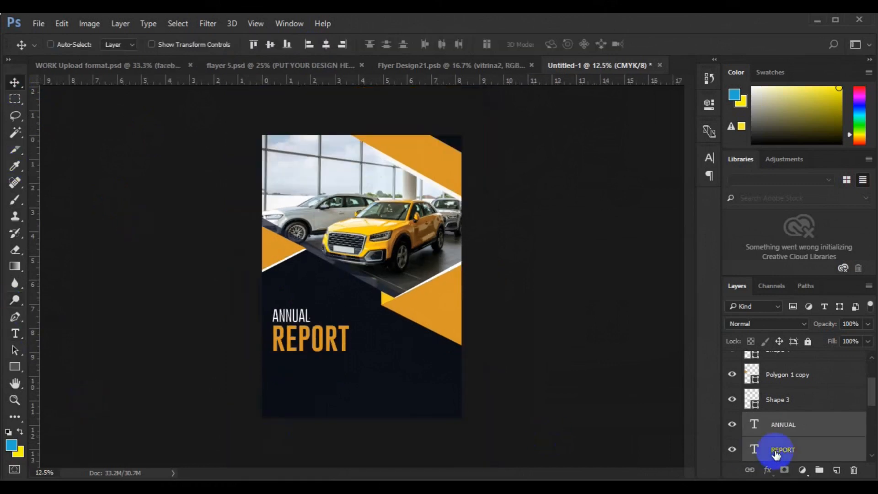
{"action": "key", "text": "ctrl+t"}
{"action": "left_click_drag", "start_coordinate": [319, 343], "coordinate": [329, 324]}
{"action": "key", "text": "Return"}
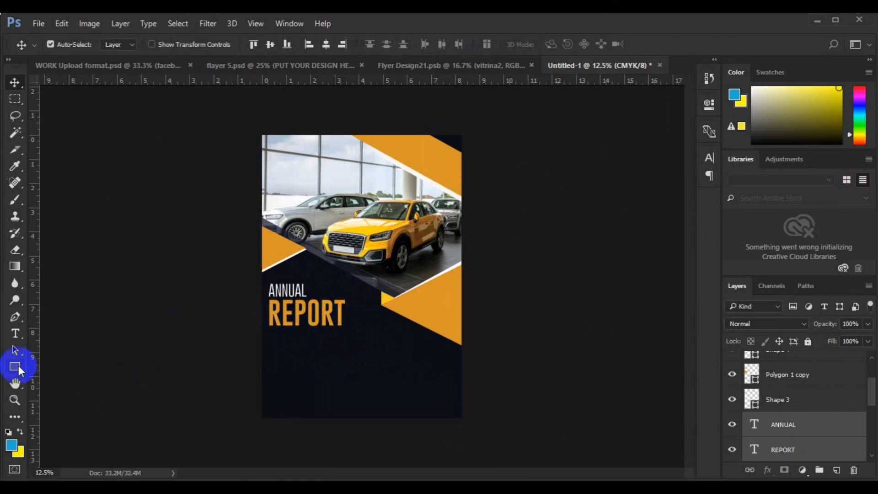
- Draw a thin horizontal rectangle of about 552 by 25 px just below the word "REPORT"
{"action": "left_click", "coordinate": [14, 367]}
{"action": "left_click_drag", "start_coordinate": [270, 331], "coordinate": [314, 333]}
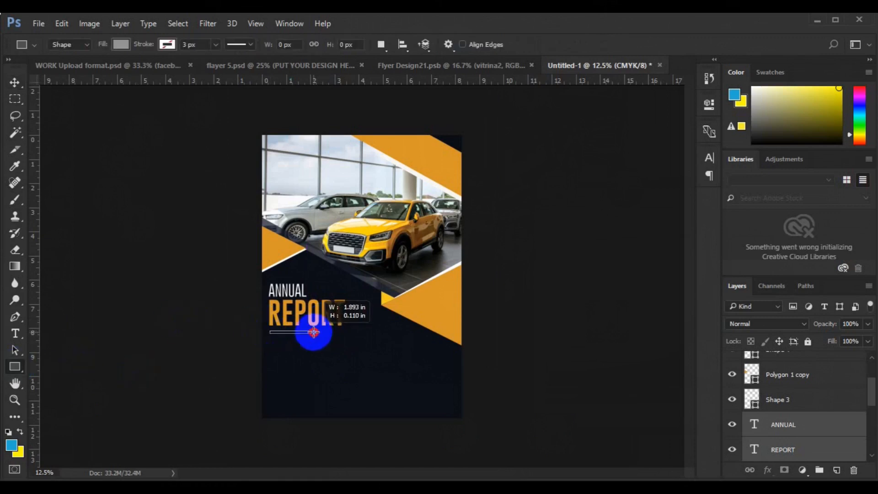
{"action": "key", "text": "super"}
{"action": "left_click", "coordinate": [691, 251]}
{"action": "key", "text": "v"}
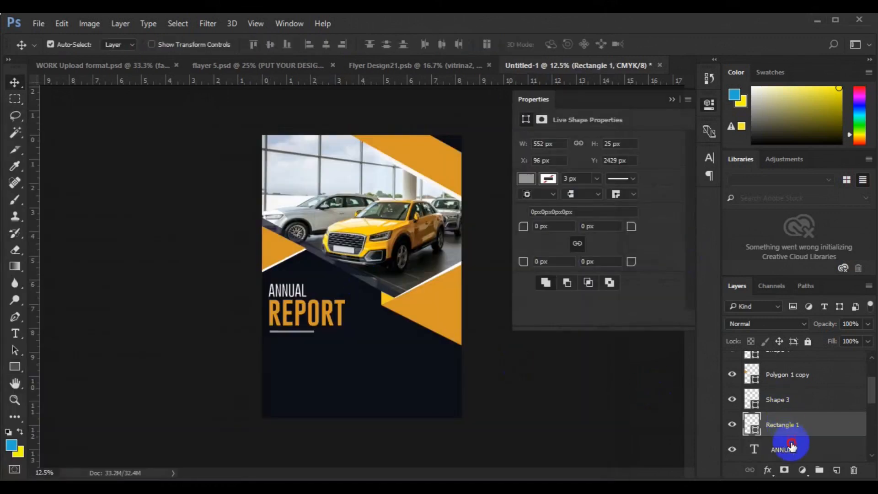
- Group the "ANNUAL" and "REPORT" layers and align the thin rectangle to the group's left edge
{"action": "scroll", "coordinate": [791, 428], "scroll_direction": "down", "scroll_amount": 1}
{"action": "left_click", "coordinate": [792, 425]}
{"action": "scroll", "coordinate": [791, 428], "scroll_direction": "down", "scroll_amount": 1}
{"action": "left_click", "coordinate": [793, 428], "text": "ctrl"}
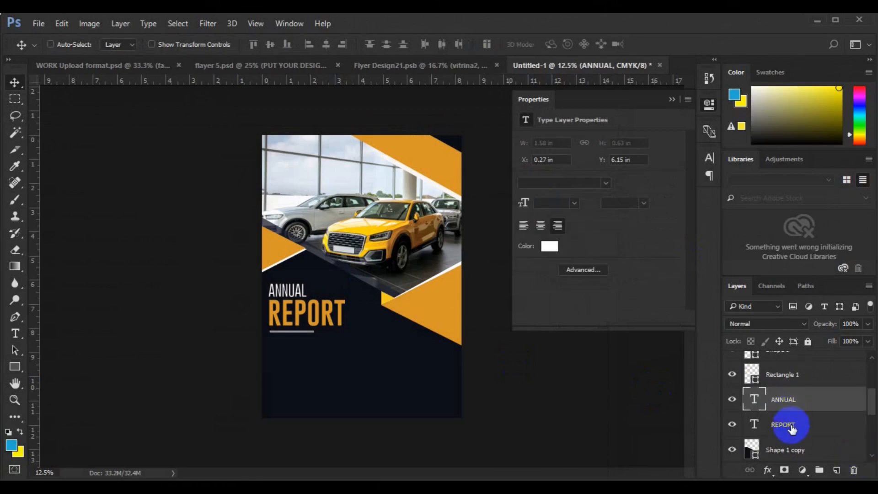
{"action": "key", "text": "ctrl+g"}
{"action": "left_click", "coordinate": [794, 376], "text": "ctrl"}
{"action": "left_click", "coordinate": [307, 46]}
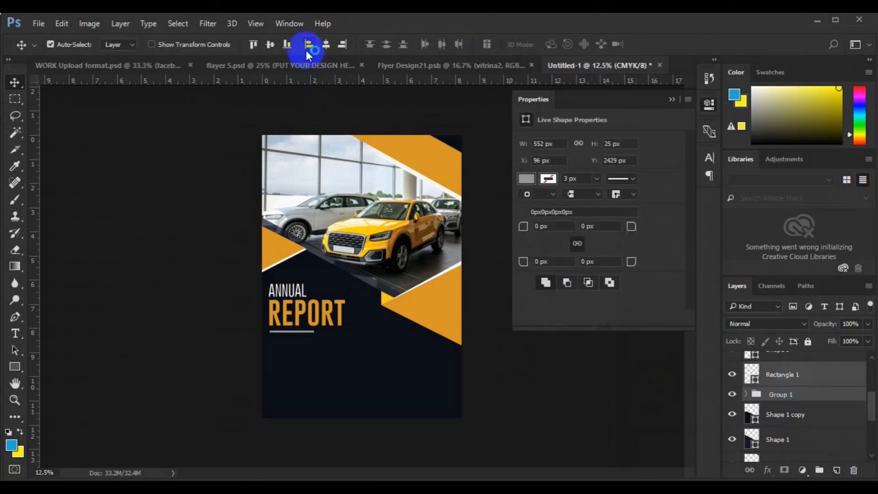
- Move the Rectangle 1 layer into the headline group, Group 1
{"action": "left_click", "coordinate": [785, 409]}
{"action": "left_click", "coordinate": [786, 415]}
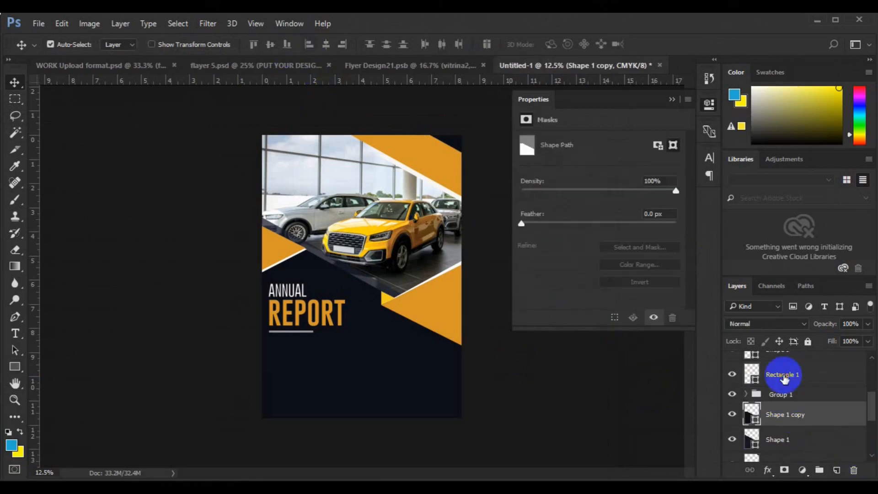
{"action": "left_click", "coordinate": [780, 374]}
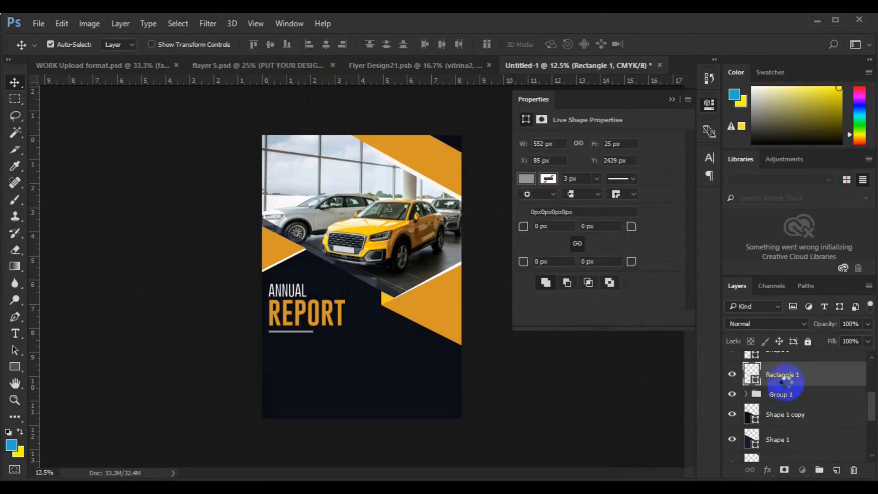
{"action": "key", "text": "Delete"}
- Add a new layer above Shape 1 copy and draw a wide paragraph text box below the thin rectangle
{"action": "left_click", "coordinate": [787, 397]}
{"action": "left_click", "coordinate": [672, 100]}
{"action": "left_click", "coordinate": [836, 470]}
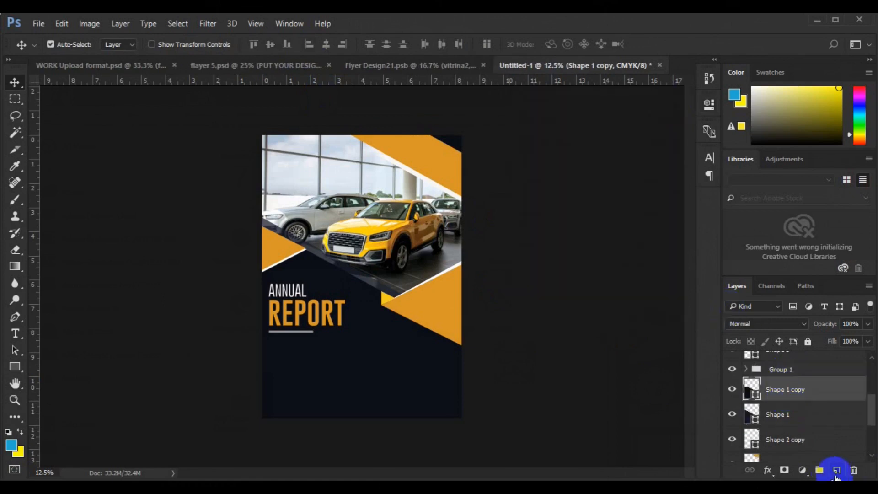
{"action": "left_click", "coordinate": [15, 333]}
{"action": "left_click_drag", "start_coordinate": [270, 346], "coordinate": [420, 375]}
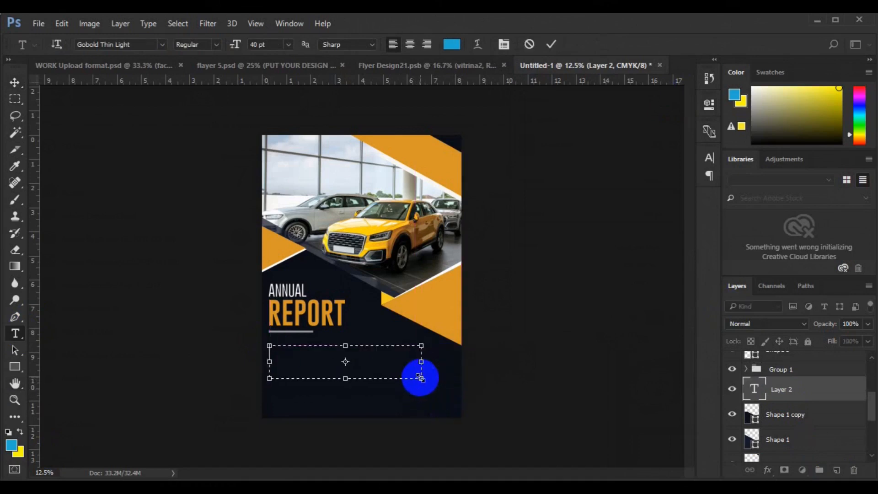
- Set the empty text box's font to Lato and its text color to white (ffffff)
{"action": "left_click", "coordinate": [158, 45]}
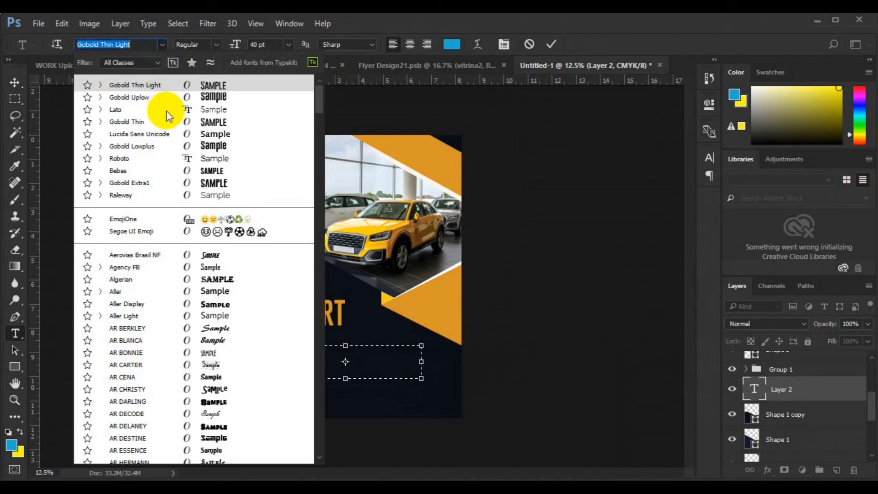
{"action": "left_click", "coordinate": [167, 110]}
{"action": "left_click", "coordinate": [452, 44]}
{"action": "left_click", "coordinate": [462, 263]}
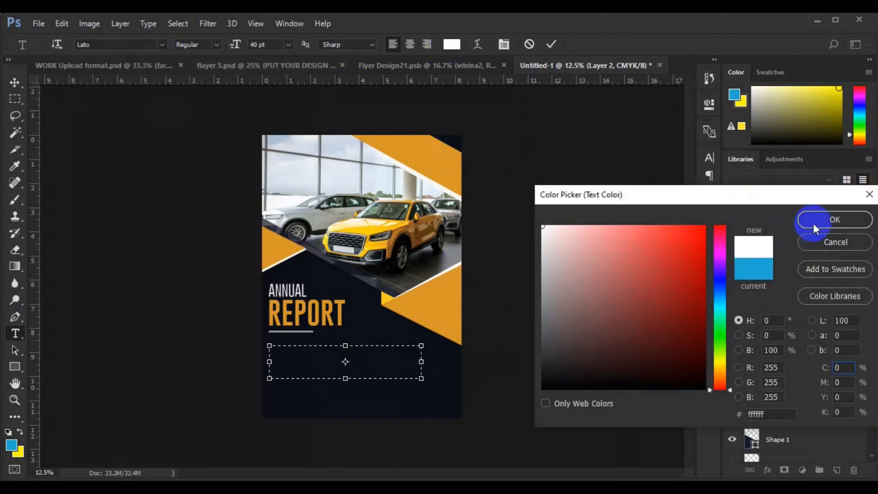
{"action": "left_click", "coordinate": [836, 220]}
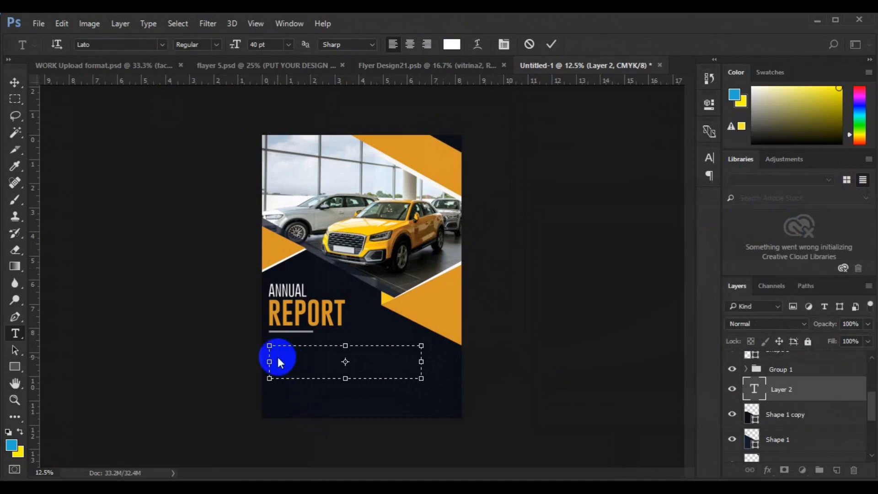
- Fill the text box with Lorem ipsum placeholder text at 18 pt and resize the box to hold three lines
{"action": "left_click", "coordinate": [280, 362]}
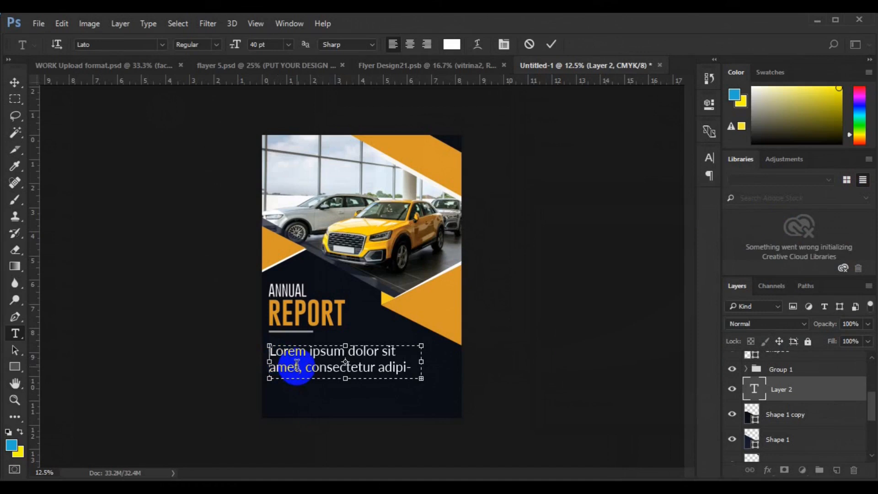
{"action": "key", "text": "ctrl+a"}
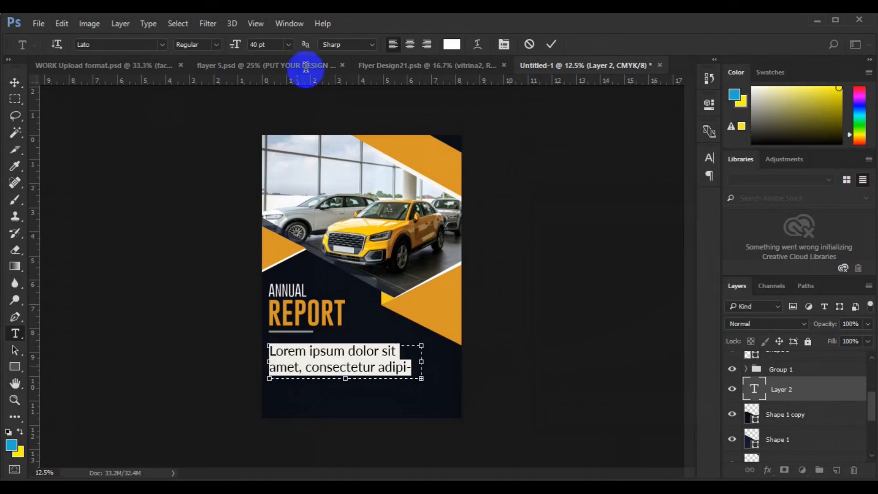
{"action": "left_click", "coordinate": [288, 44]}
{"action": "left_click_drag", "start_coordinate": [349, 376], "coordinate": [349, 372]}
{"action": "left_click", "coordinate": [15, 89]}
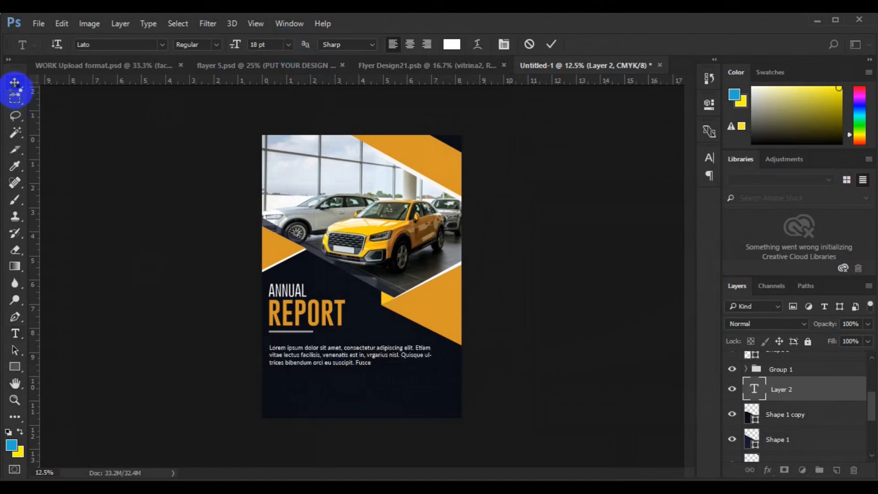
- Duplicate the orange "REPORT" text to the page's lower-right area and change the copy to "2022"
{"action": "left_click", "coordinate": [789, 371]}
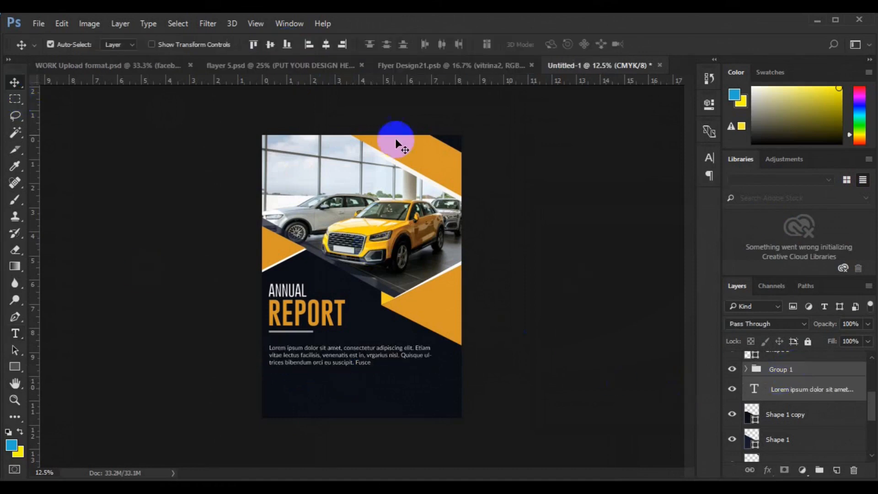
{"action": "left_click_drag", "start_coordinate": [290, 314], "coordinate": [406, 392], "text": "alt"}
{"action": "left_click", "coordinate": [15, 333]}
{"action": "left_click", "coordinate": [392, 393]}
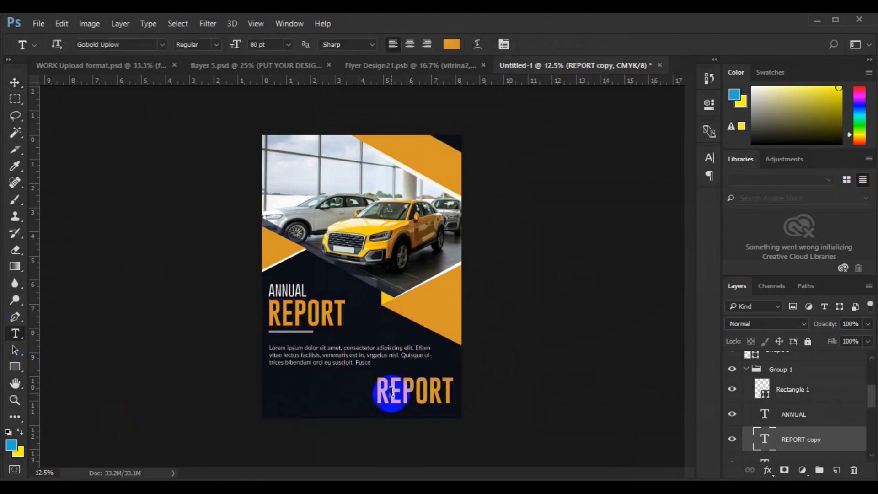
{"action": "key", "text": "ctrl+a"}
{"action": "type", "text": "2022"}
- Color the "2022" text white and move it close to the page's right edge below the paragraph
{"action": "key", "text": "ctrl+a"}
{"action": "left_click", "coordinate": [453, 45]}
{"action": "left_click", "coordinate": [266, 268]}
{"action": "left_click", "coordinate": [828, 220]}
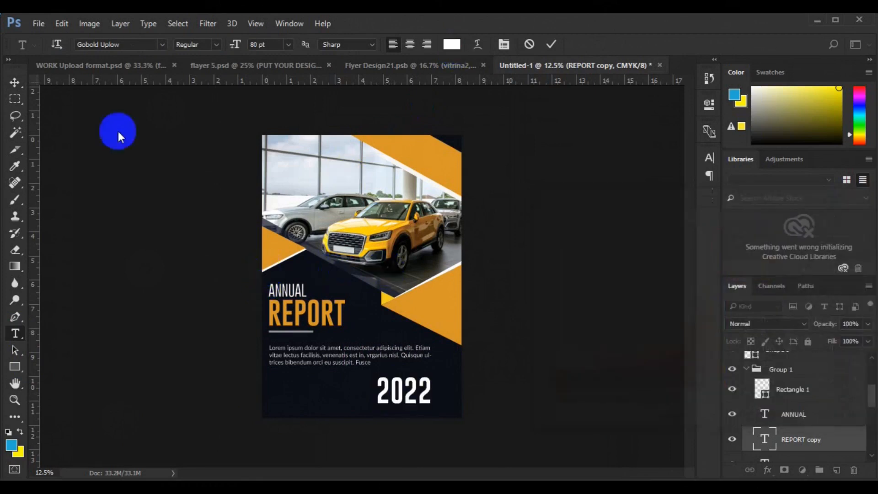
{"action": "left_click", "coordinate": [16, 82]}
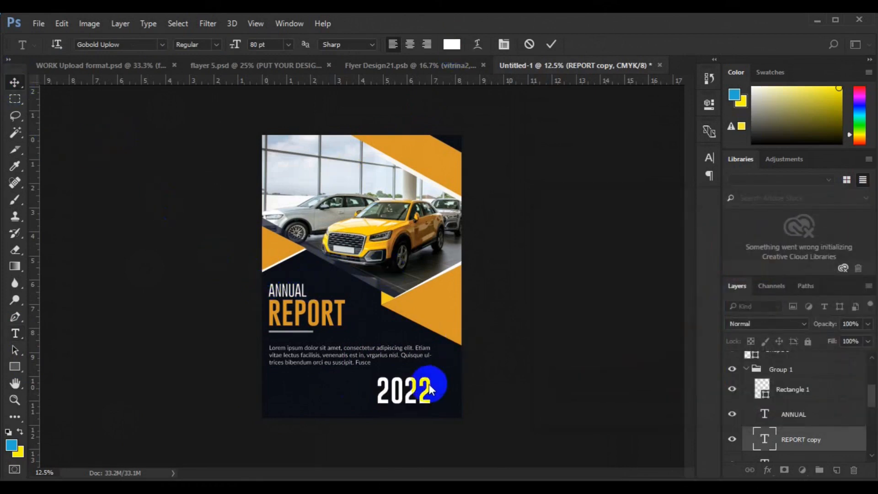
{"action": "left_click_drag", "start_coordinate": [426, 396], "coordinate": [419, 396]}
- Draw a horizontal line about 1480 px long beneath "2022" with the Pen tool, using no fill and a 3 px golden-yellow stroke
{"action": "left_click", "coordinate": [16, 316]}
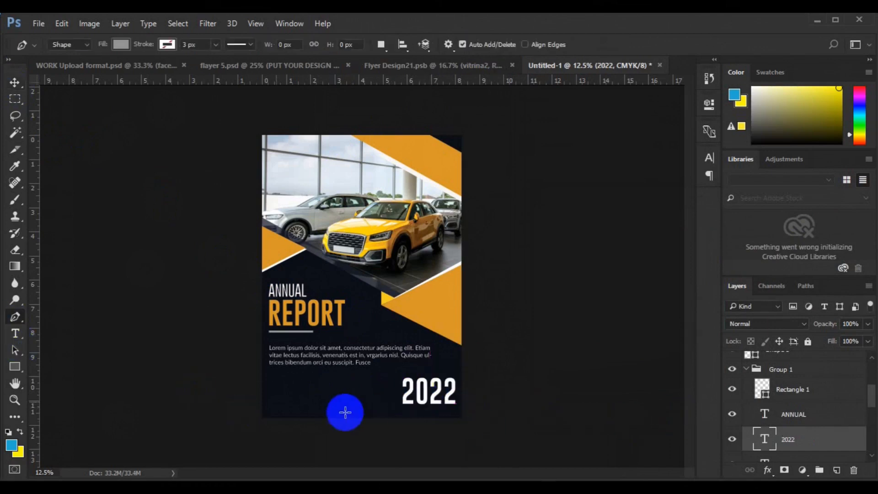
{"action": "left_click", "coordinate": [120, 46]}
{"action": "left_click", "coordinate": [167, 45]}
{"action": "left_click", "coordinate": [229, 69]}
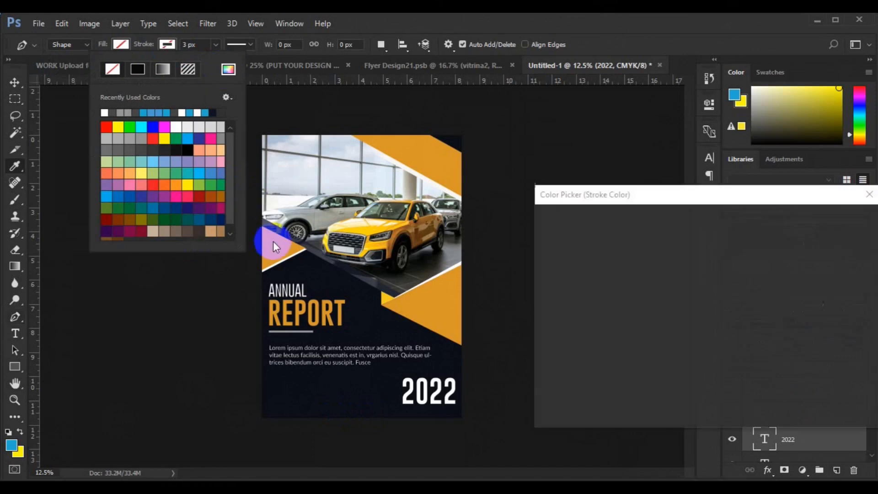
{"action": "left_click", "coordinate": [835, 221]}
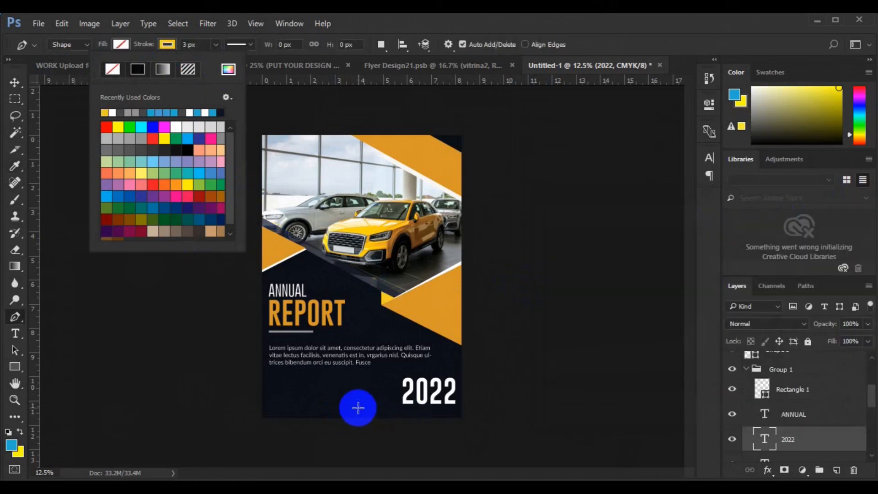
{"action": "left_click", "coordinate": [336, 410]}
{"action": "left_click", "coordinate": [456, 410]}
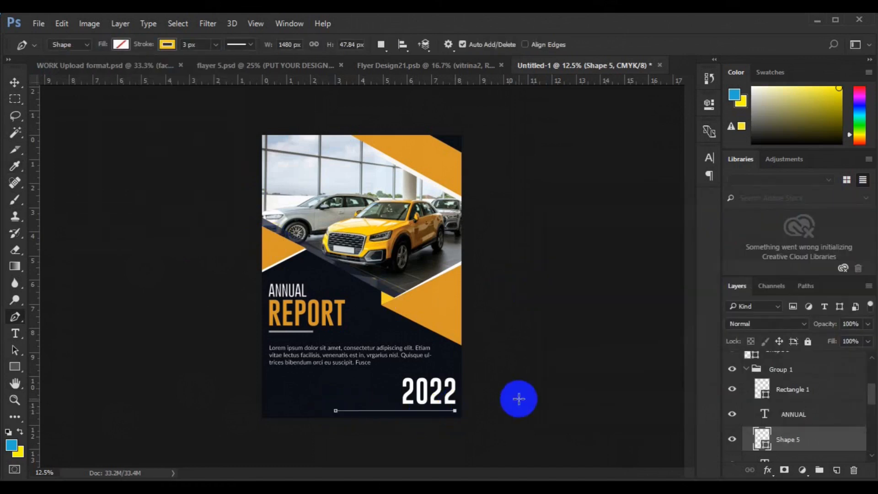
{"action": "key", "text": "v"}
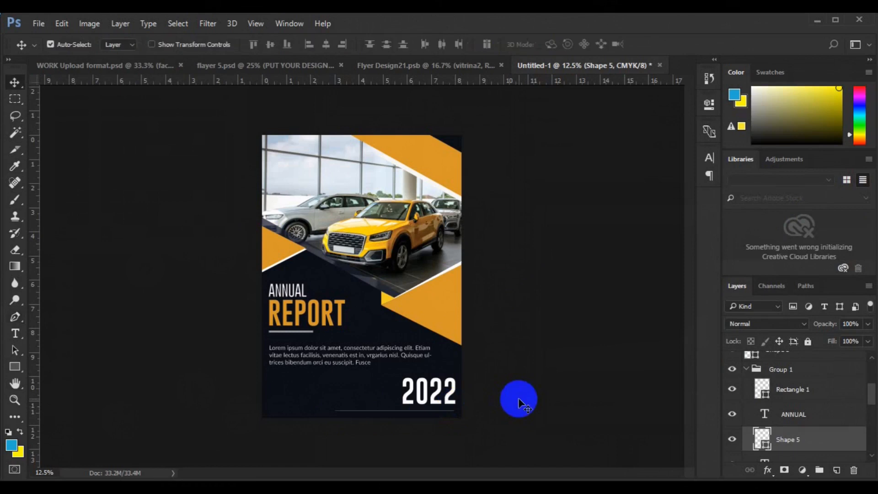
- Thicken the stroke of the line beneath "2022" and bring the line slightly closer to the text
{"action": "left_click", "coordinate": [15, 317]}
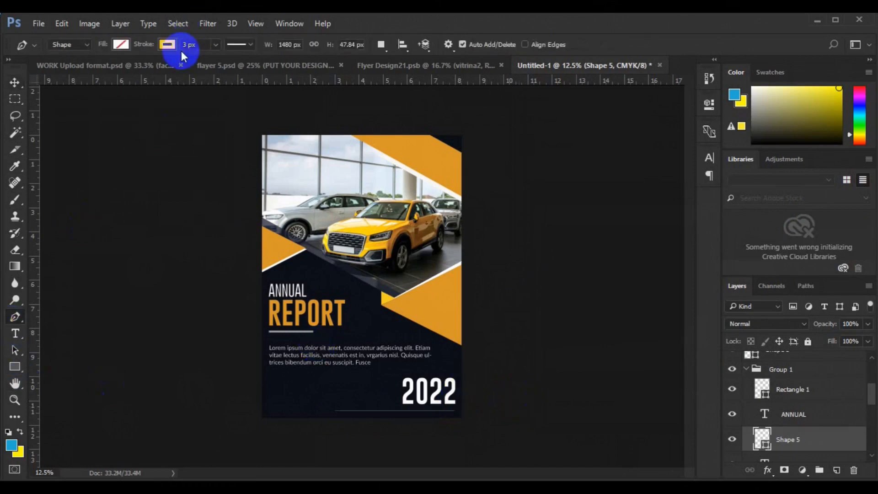
{"action": "left_click", "coordinate": [15, 83]}
{"action": "left_click", "coordinate": [50, 44]}
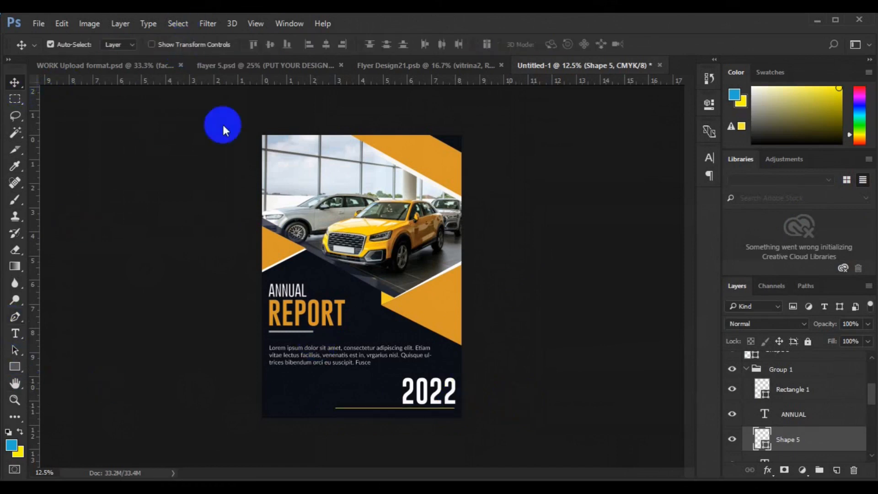
- Right-align the golden line with the "2022" text and group the two layers
{"action": "scroll", "coordinate": [805, 412], "scroll_direction": "down", "scroll_amount": 10}
{"action": "scroll", "coordinate": [863, 416], "scroll_direction": "up", "scroll_amount": 6}
{"action": "left_click", "coordinate": [800, 383], "text": "ctrl"}
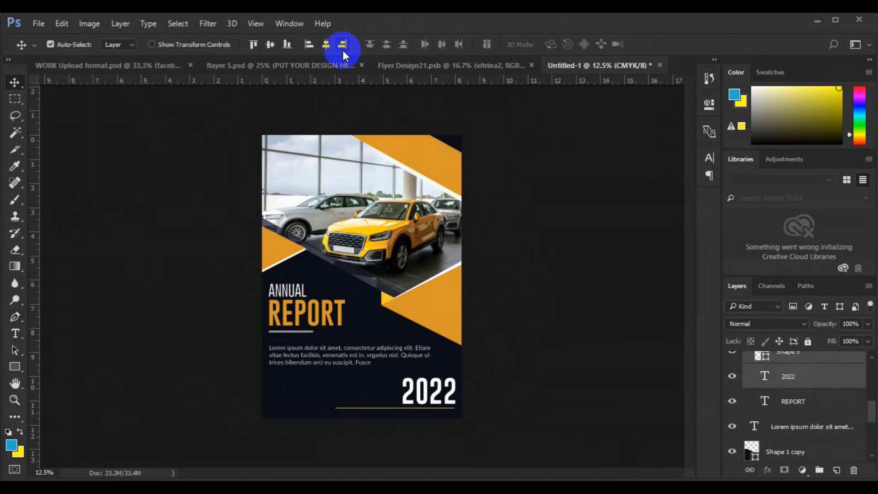
{"action": "key", "text": "ctrl+g"}
- Move the new group out of Group 1 to directly above it and rename it "2022"
{"action": "scroll", "coordinate": [873, 361], "scroll_direction": "up", "scroll_amount": 3}
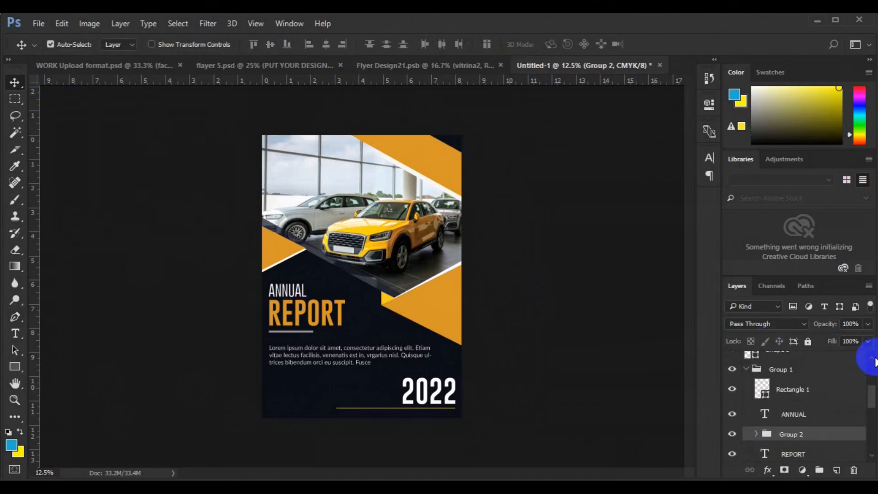
{"action": "left_click_drag", "start_coordinate": [798, 439], "coordinate": [768, 366]}
{"action": "double_click", "coordinate": [781, 372]}
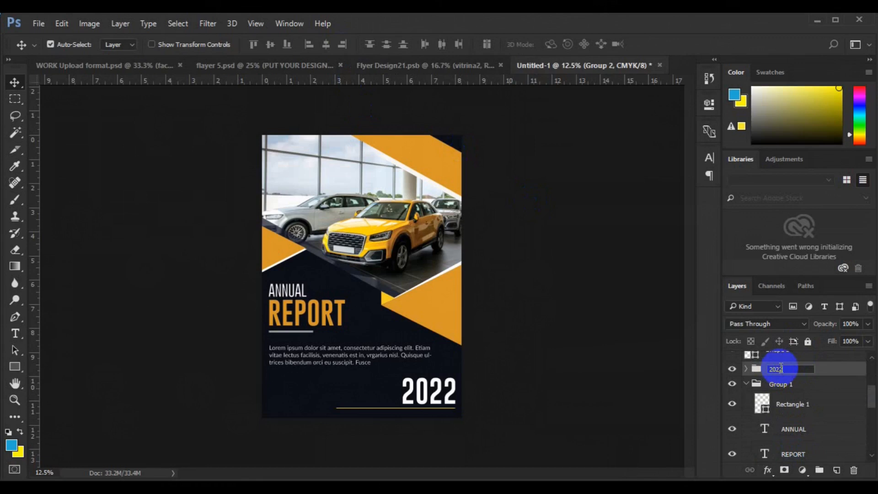
{"action": "type", "text": "2022"}
{"action": "key", "text": "Return"}
- Draw an orange circle about 228 px wide below the paragraph near the flyer's lower-left corner, without a stroke
{"action": "key", "text": "ctrl+plus"}
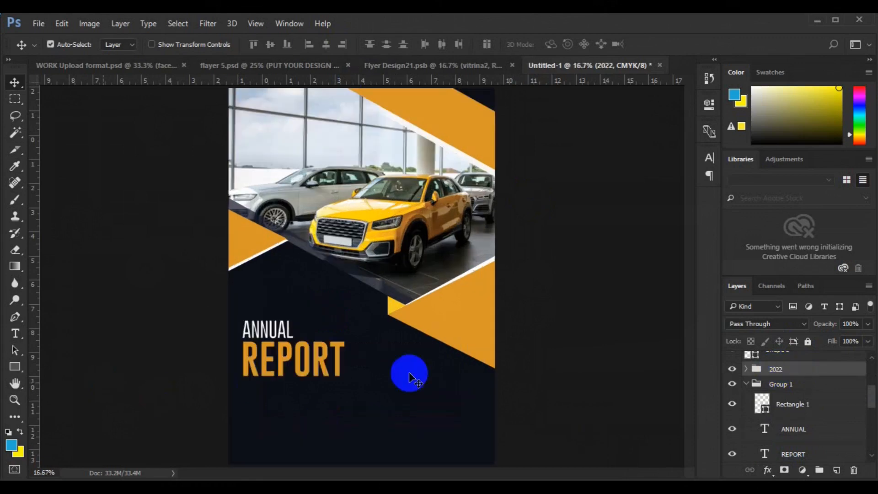
{"action": "left_click", "coordinate": [15, 373]}
{"action": "left_click", "coordinate": [68, 392]}
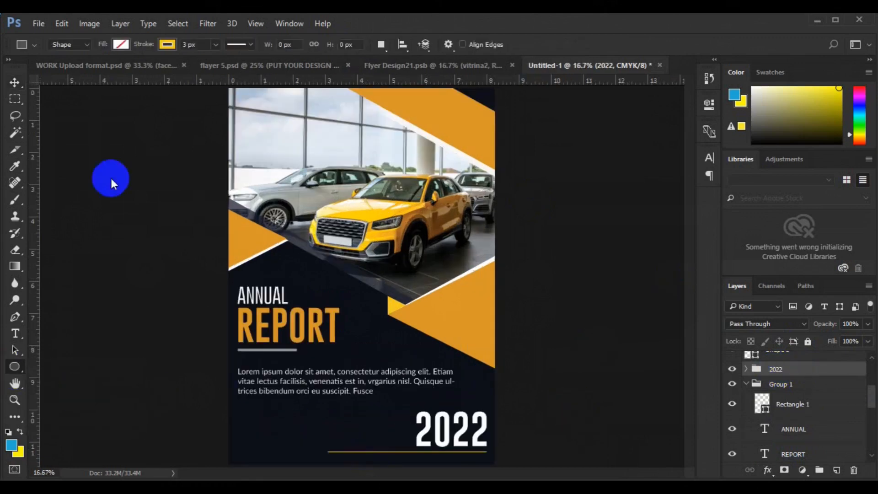
{"action": "left_click", "coordinate": [165, 46]}
{"action": "left_click", "coordinate": [120, 44]}
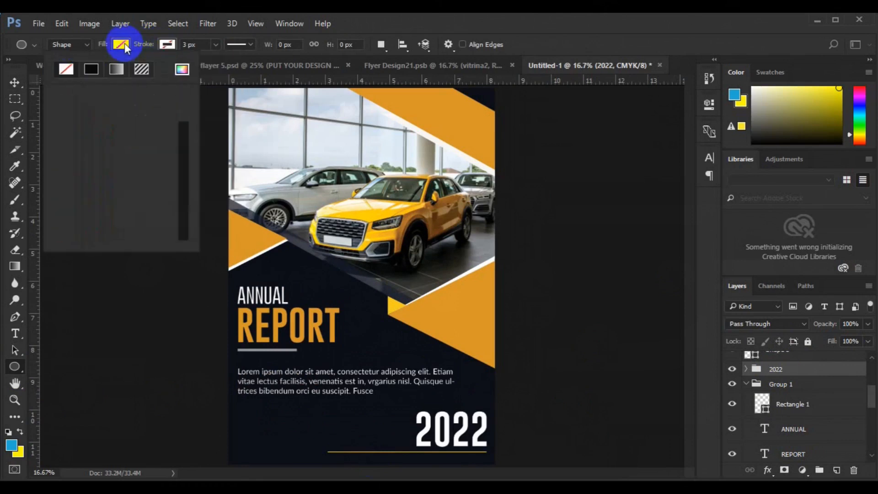
{"action": "left_click", "coordinate": [182, 71]}
{"action": "left_click", "coordinate": [246, 248]}
{"action": "left_click", "coordinate": [851, 220]}
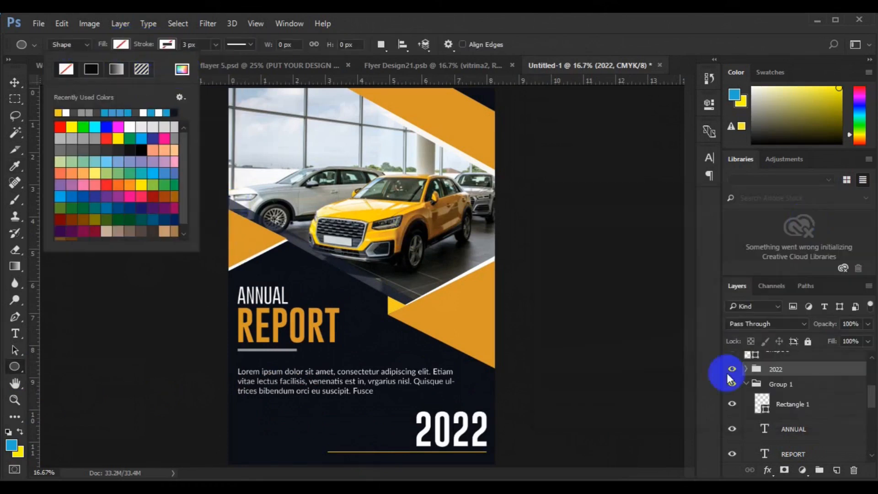
{"action": "left_click_drag", "start_coordinate": [249, 427], "coordinate": [273, 453]}
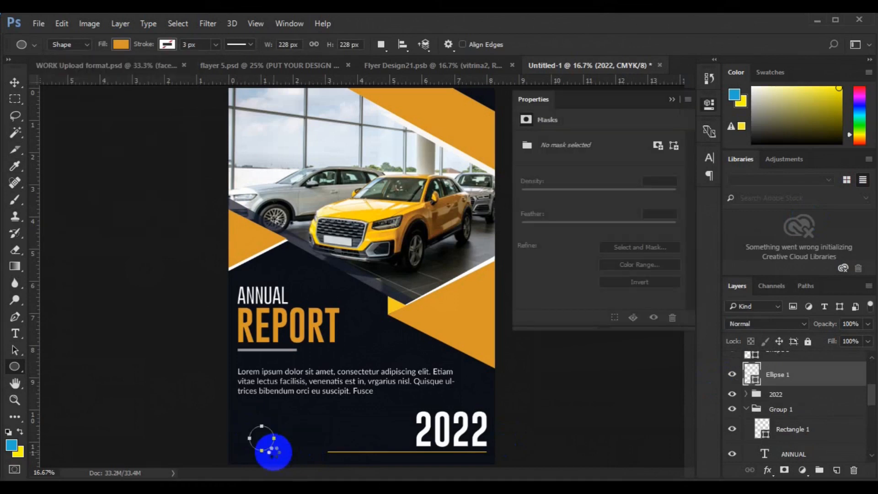
{"action": "left_click", "coordinate": [671, 99]}
- On a new layer, draw a glowing light-bulb custom shape about 133 × 130 px inside the orange circle, filled with dark navy 0b0e16
{"action": "key", "text": "v"}
{"action": "right_click", "coordinate": [15, 368]}
{"action": "left_click", "coordinate": [73, 430]}
{"action": "left_click", "coordinate": [836, 470]}
{"action": "left_click", "coordinate": [494, 44]}
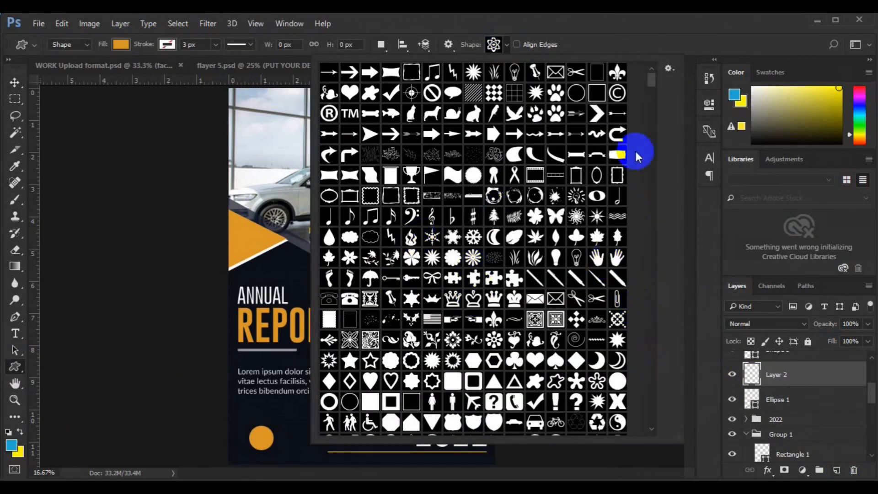
{"action": "left_click", "coordinate": [654, 92]}
{"action": "left_click_drag", "start_coordinate": [654, 92], "coordinate": [655, 106]}
{"action": "left_click", "coordinate": [471, 201]}
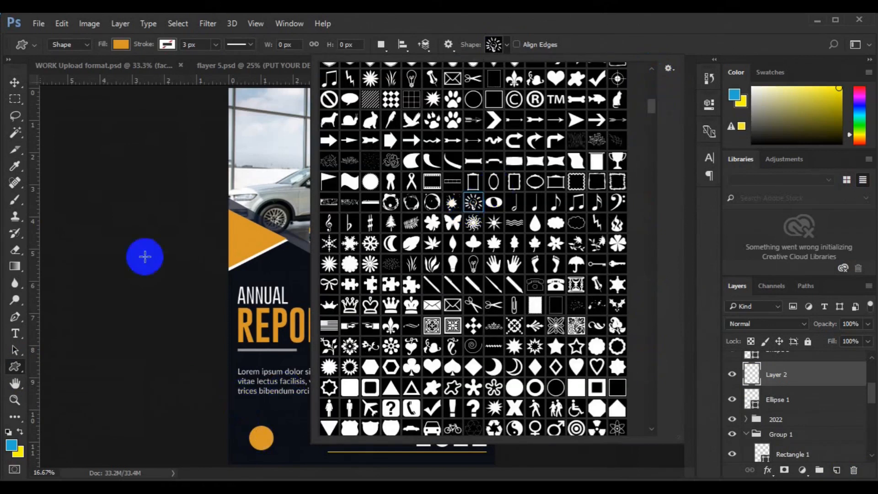
{"action": "left_click", "coordinate": [168, 46]}
{"action": "left_click", "coordinate": [182, 69]}
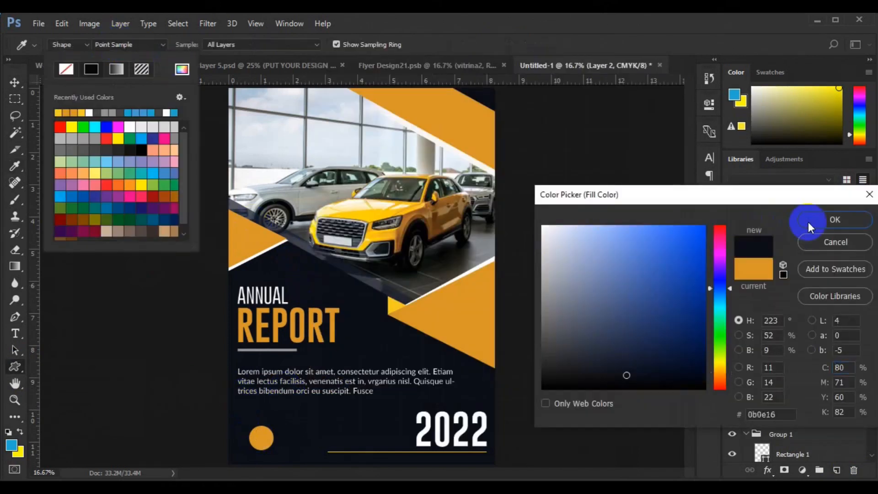
{"action": "left_click", "coordinate": [809, 221]}
{"action": "left_click", "coordinate": [258, 435]}
{"action": "left_click_drag", "start_coordinate": [260, 436], "coordinate": [263, 443]}
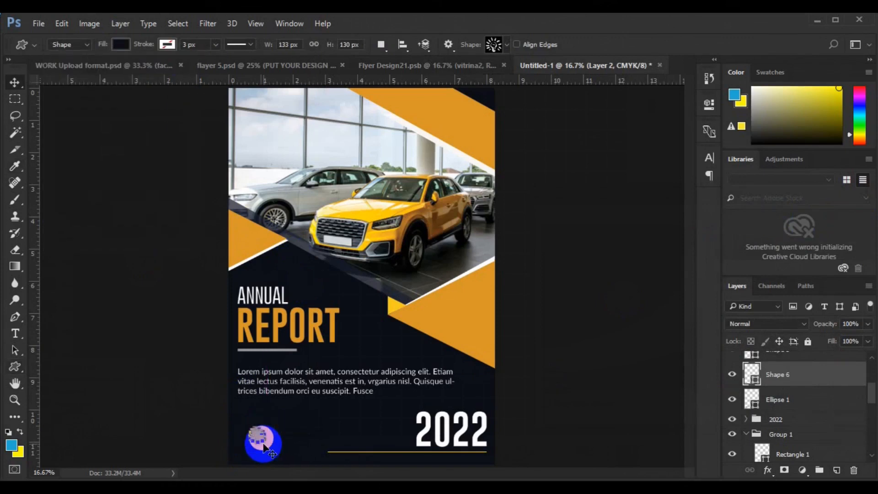
- Centre the light-bulb shape on the orange circle
{"action": "left_click", "coordinate": [777, 398], "text": "ctrl"}
{"action": "key", "text": "v"}
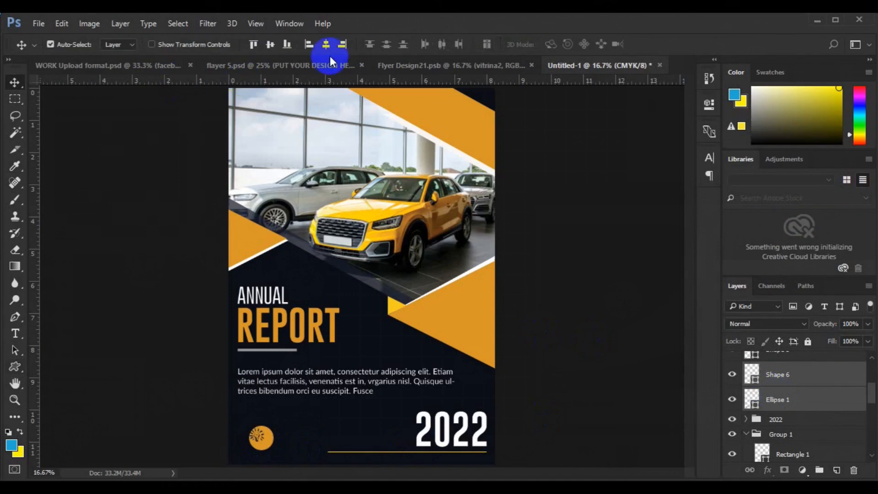
{"action": "left_click", "coordinate": [326, 47]}
- Scale the bulb and its circle together down to about 82%
{"action": "key", "text": "ctrl+plus"}
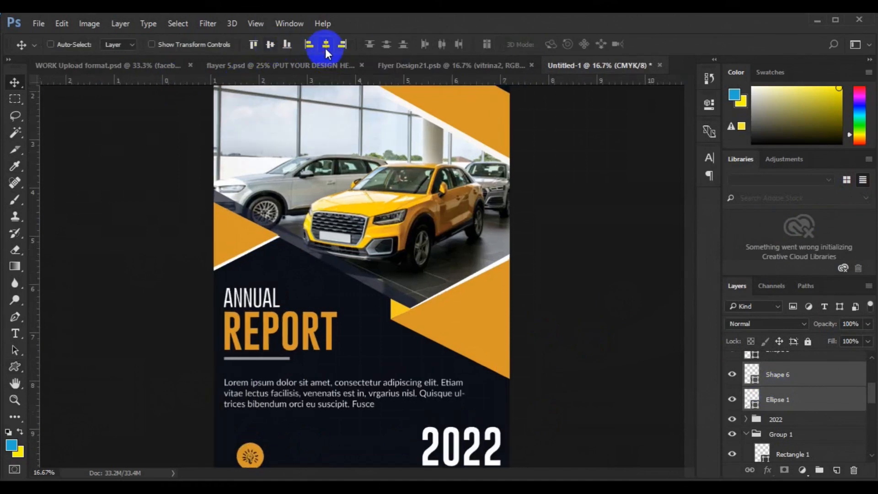
{"action": "left_click_drag", "start_coordinate": [688, 319], "coordinate": [694, 360]}
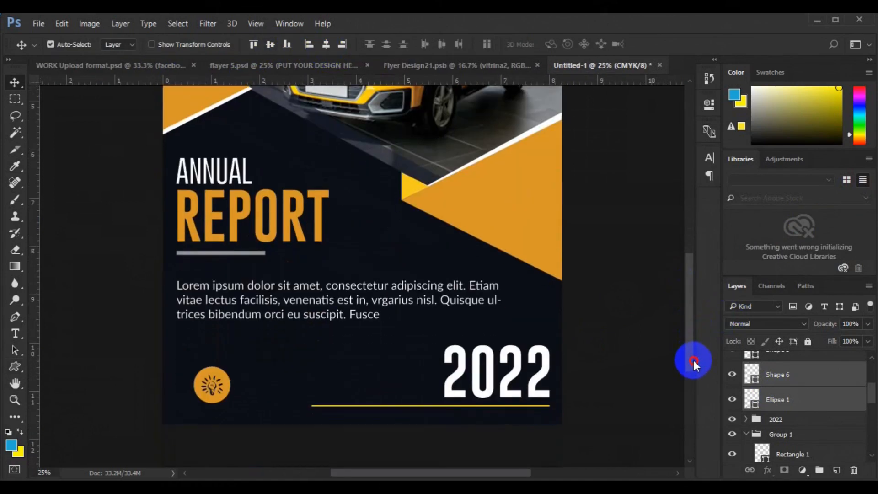
{"action": "key", "text": "ctrl+t"}
{"action": "left_click_drag", "start_coordinate": [234, 405], "coordinate": [223, 396]}
{"action": "key", "text": "Return"}
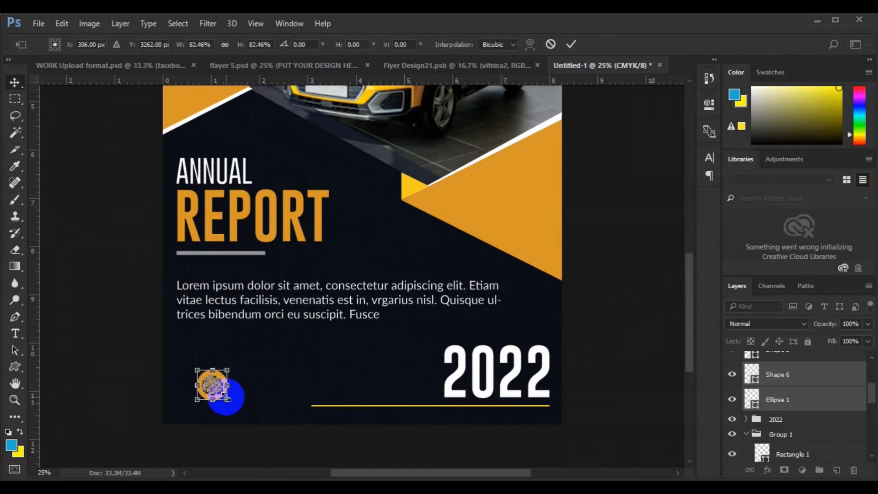
- Group the bulb with its circle, then duplicate the group and place the copy just right of the original
{"action": "key", "text": "ctrl+g"}
{"action": "key", "text": "ctrl+j"}
{"action": "key", "text": "ctrl+t"}
{"action": "mouse_move", "coordinate": [223, 385]}
{"action": "left_mouse_down"}
{"action": "mouse_move", "coordinate": [250, 390]}
{"action": "mouse_move", "coordinate": [214, 384]}
{"action": "left_mouse_up"}
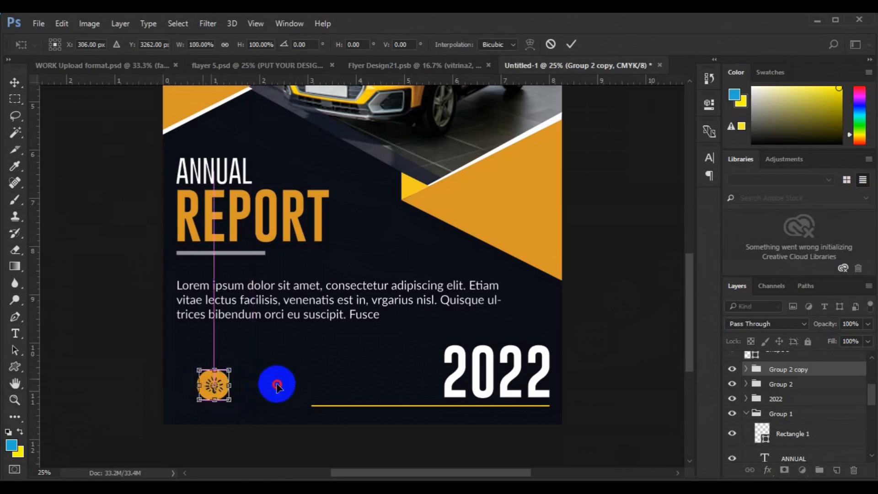
{"action": "left_click_drag", "start_coordinate": [278, 386], "coordinate": [270, 373]}
{"action": "key", "text": "Return"}
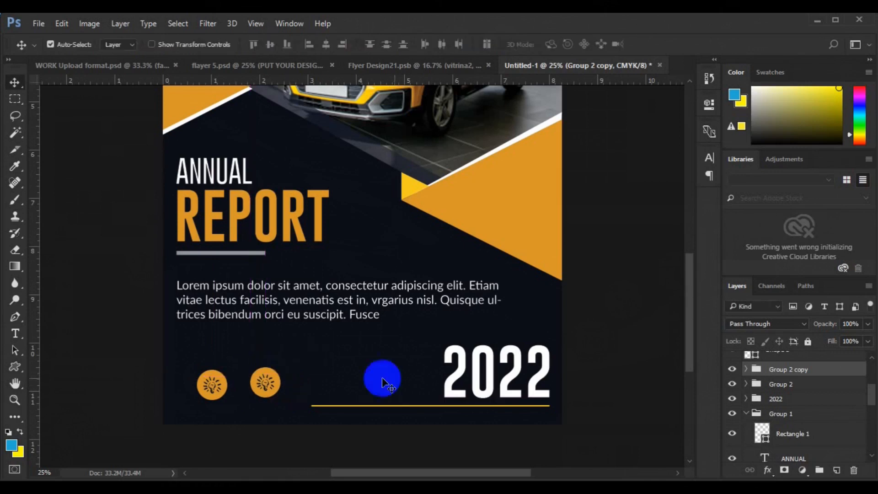
- Align the two bulb icons at the same height and group them under the name "Icon"
{"action": "left_click", "coordinate": [781, 384], "text": "shift"}
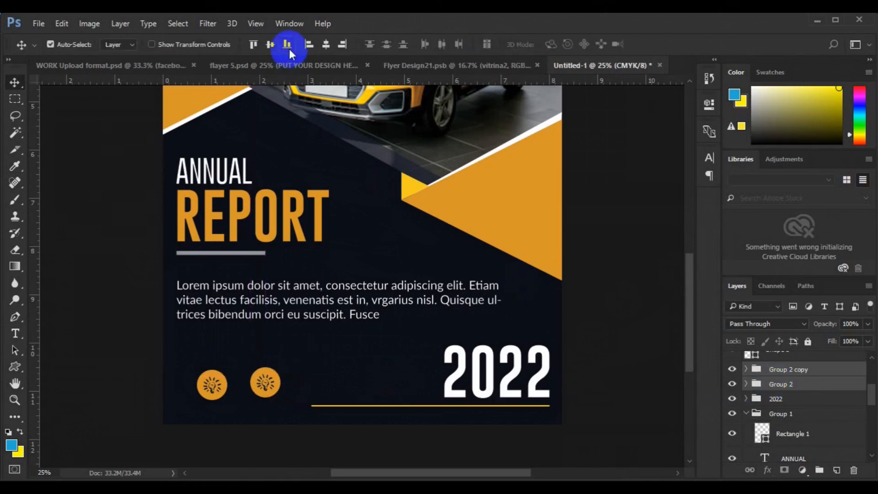
{"action": "key", "text": "ctrl+g"}
{"action": "left_click", "coordinate": [792, 371]}
{"action": "type", "text": "Icon"}
{"action": "key", "text": "Return"}
- Move the Lorem ipsum text layer into Group 1 and rename that group "report"
{"action": "left_click", "coordinate": [746, 398]}
{"action": "left_click", "coordinate": [795, 424]}
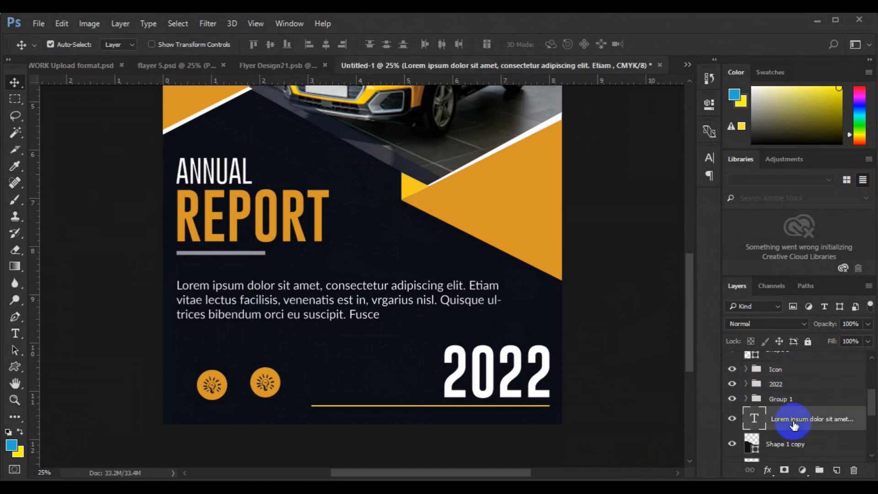
{"action": "left_click_drag", "start_coordinate": [786, 399], "coordinate": [786, 399]}
{"action": "left_click", "coordinate": [732, 398]}
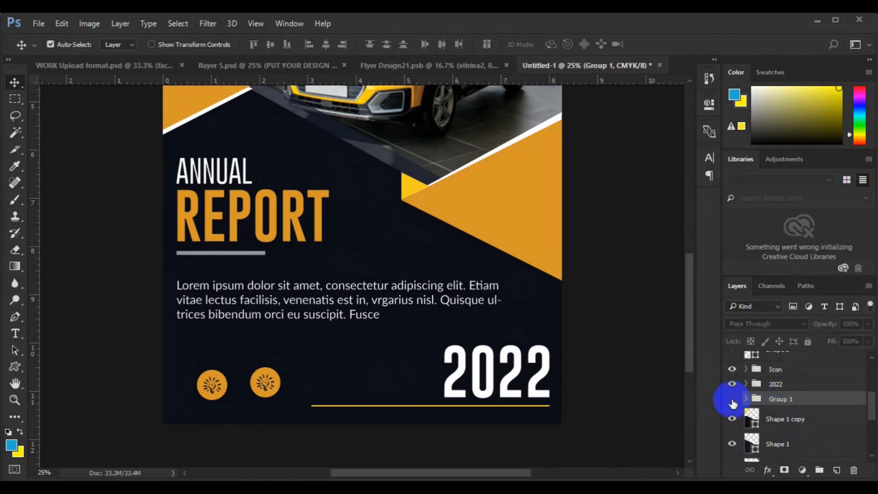
{"action": "left_click", "coordinate": [780, 401]}
{"action": "type", "text": "report"}
{"action": "key", "text": "Return"}
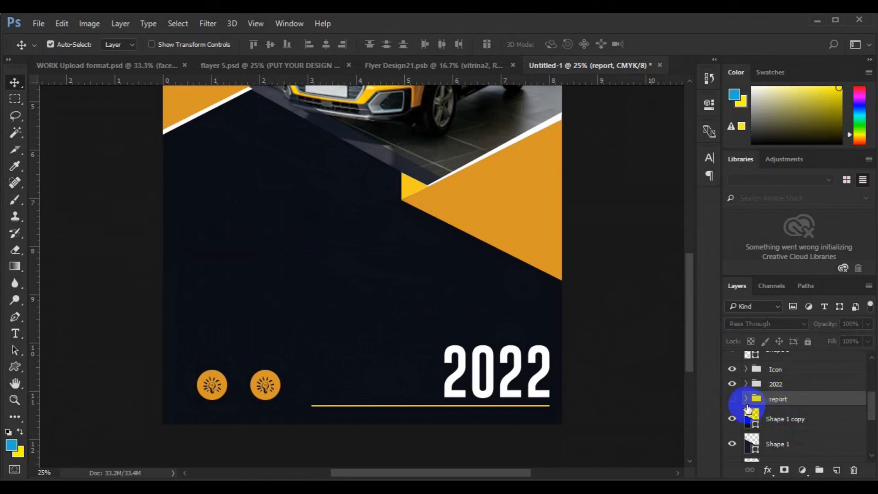
- Left-align the Icon group with the report group
{"action": "left_click", "coordinate": [773, 370], "text": "ctrl"}
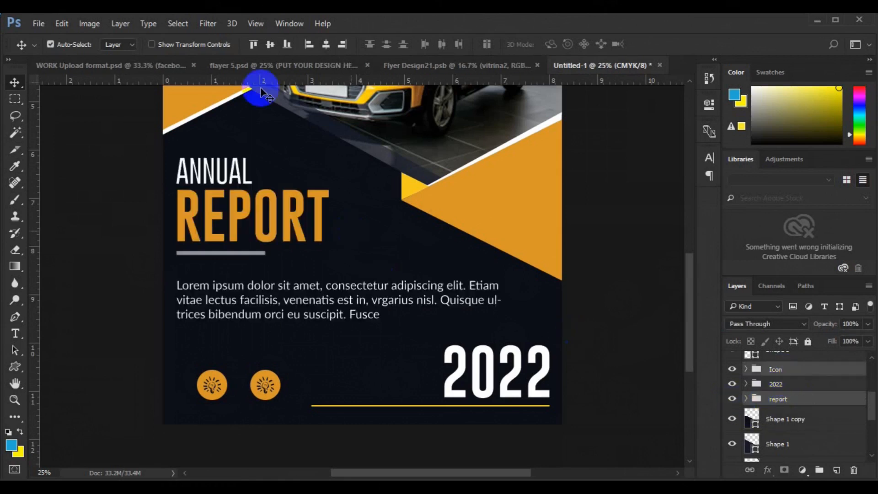
{"action": "left_click", "coordinate": [306, 44]}
- On a new layer above the 2022 group, add white "Follow Us" text in Lato Regular 40 pt below the icons
{"action": "left_click", "coordinate": [775, 383]}
{"action": "left_click", "coordinate": [837, 470]}
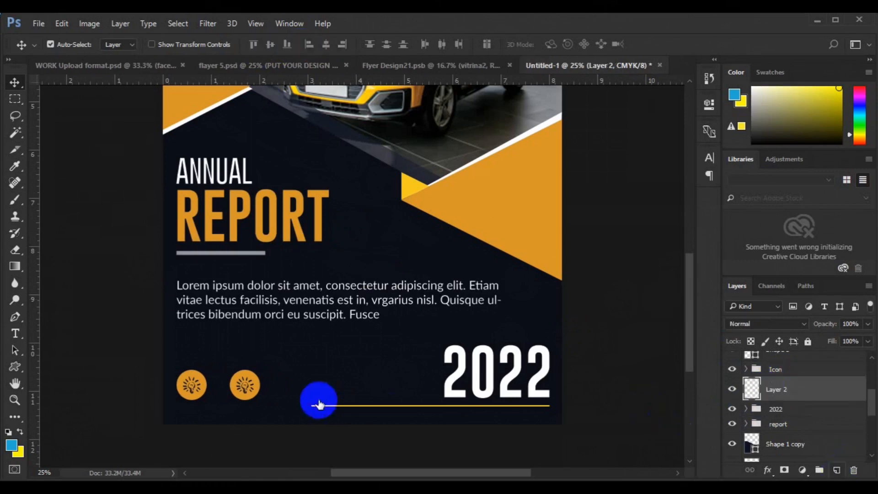
{"action": "key", "text": "t"}
{"action": "left_click", "coordinate": [179, 408]}
{"action": "left_click", "coordinate": [161, 44]}
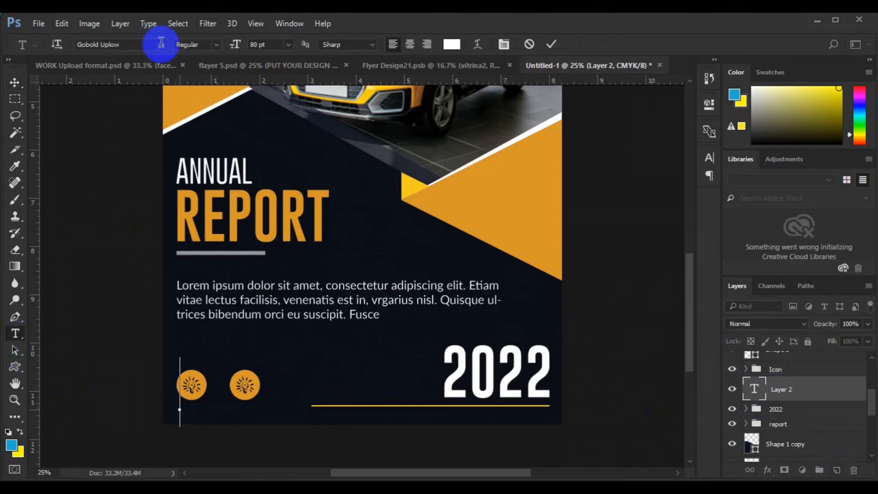
{"action": "left_click", "coordinate": [161, 87]}
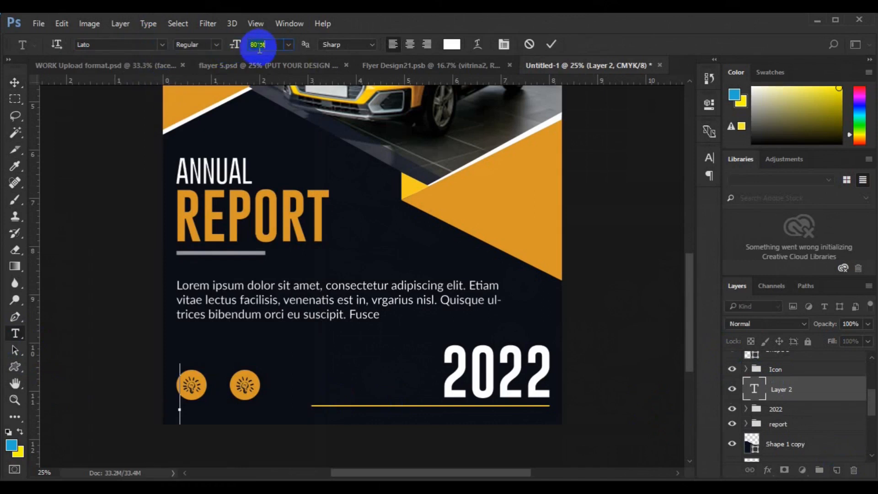
{"action": "left_click", "coordinate": [260, 47]}
{"action": "type", "text": "40"}
{"action": "left_click", "coordinate": [183, 413]}
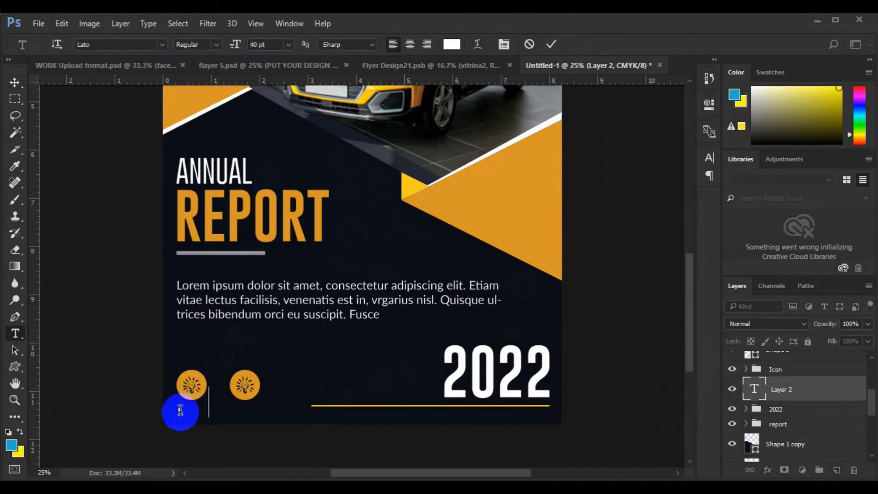
{"action": "type", "text": "Follow Us"}
- Set the "Follow Us" text size to 24 pt
{"action": "key", "text": "ctrl+a"}
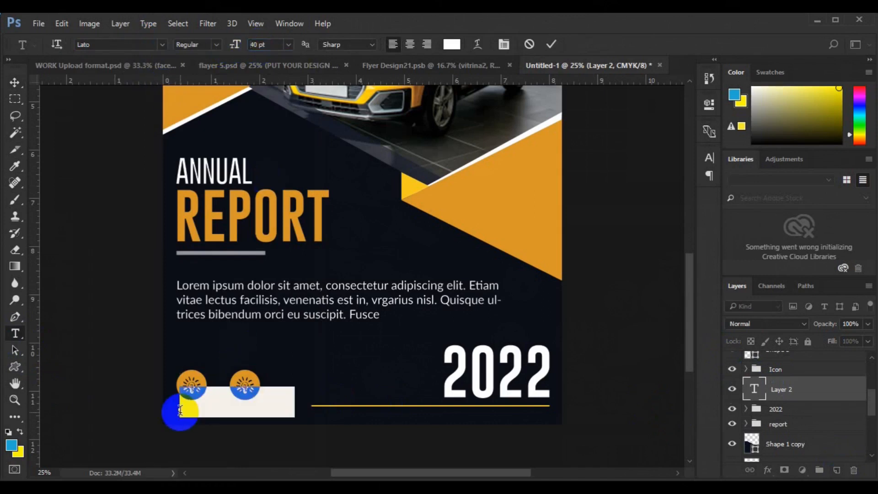
{"action": "left_click", "coordinate": [289, 45]}
{"action": "left_click", "coordinate": [289, 158]}
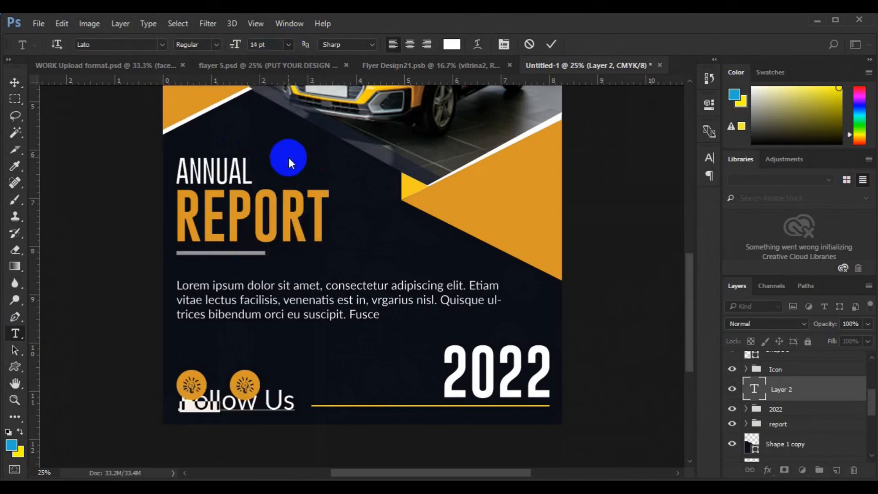
{"action": "left_click", "coordinate": [297, 69]}
{"action": "left_click", "coordinate": [289, 44]}
{"action": "left_click", "coordinate": [294, 200]}
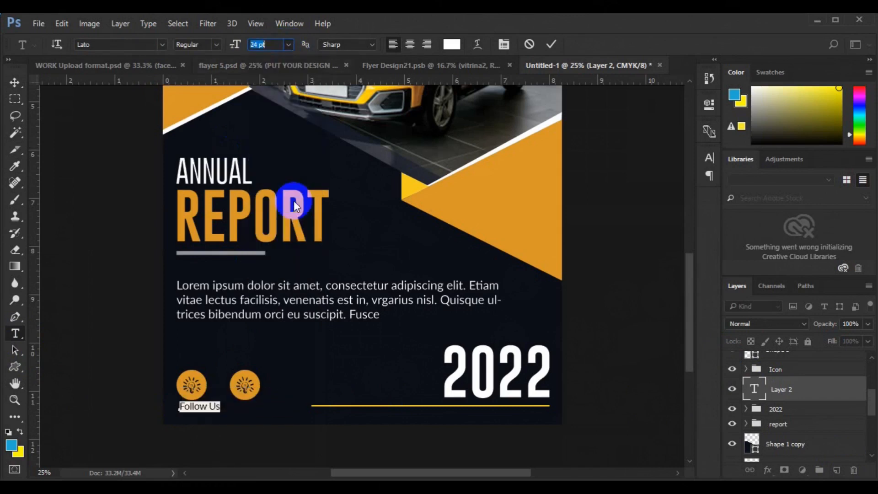
{"action": "left_click", "coordinate": [16, 89]}
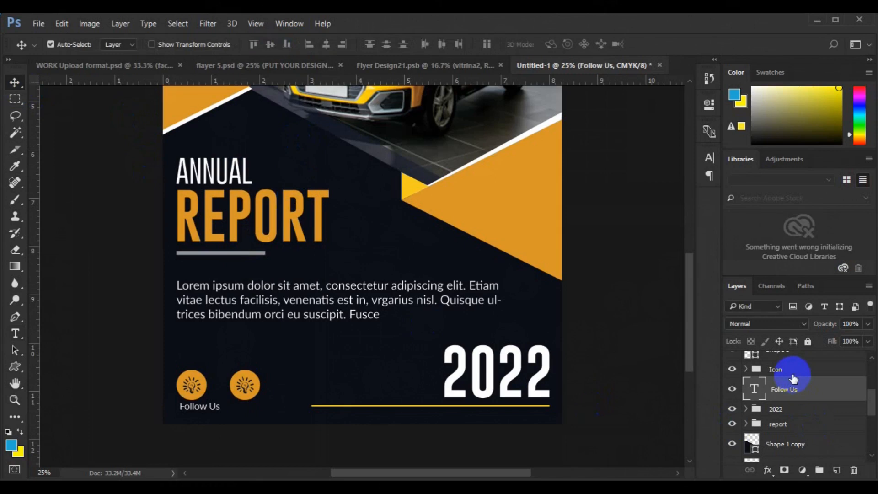
- Scale the "Follow Us" text to about 66% and place it centred just beneath the left bulb icon
{"action": "left_click", "coordinate": [796, 371], "text": "shift"}
{"action": "left_click", "coordinate": [325, 44]}
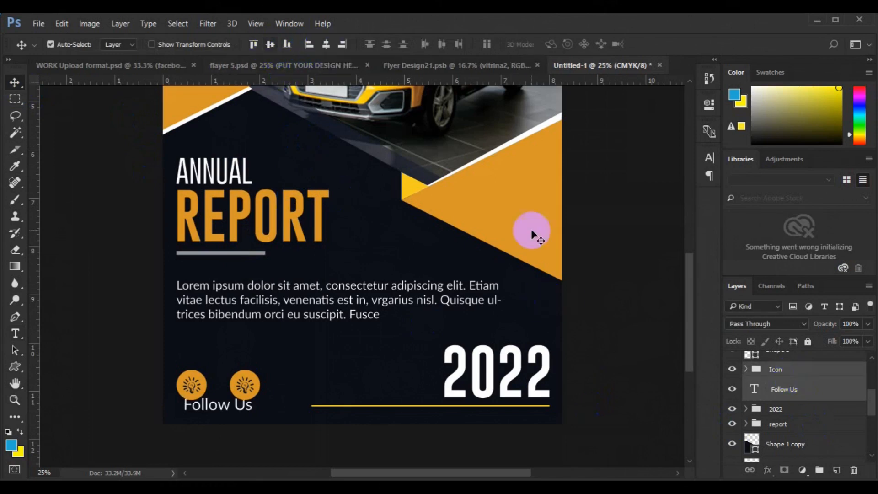
{"action": "left_click", "coordinate": [784, 389]}
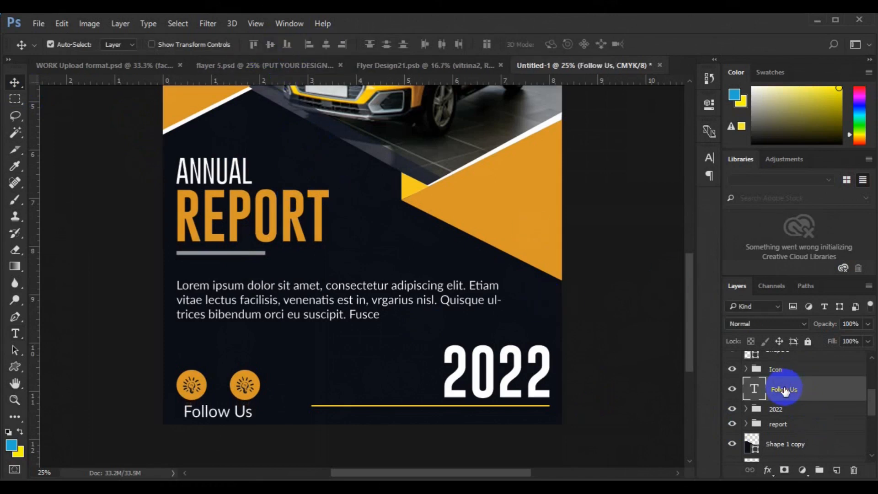
{"action": "key", "text": "ctrl+t"}
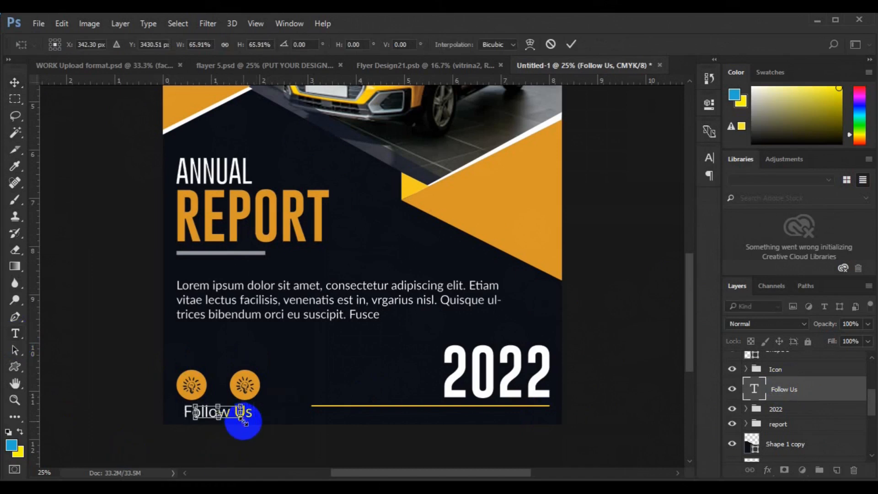
{"action": "left_click_drag", "start_coordinate": [243, 421], "coordinate": [185, 411]}
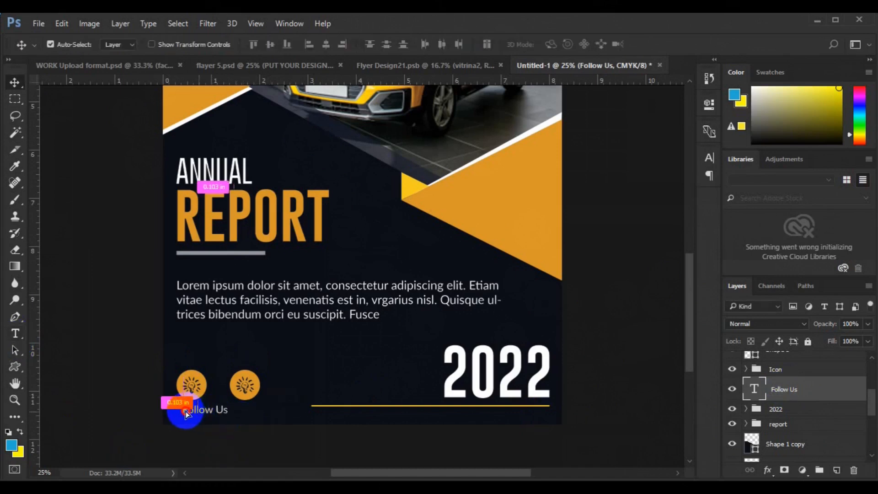
- Delete the duplicated icon group and move the "Follow Us" text layer into the Icon group above Group 2
{"action": "left_click", "coordinate": [196, 383]}
{"action": "left_click", "coordinate": [760, 400]}
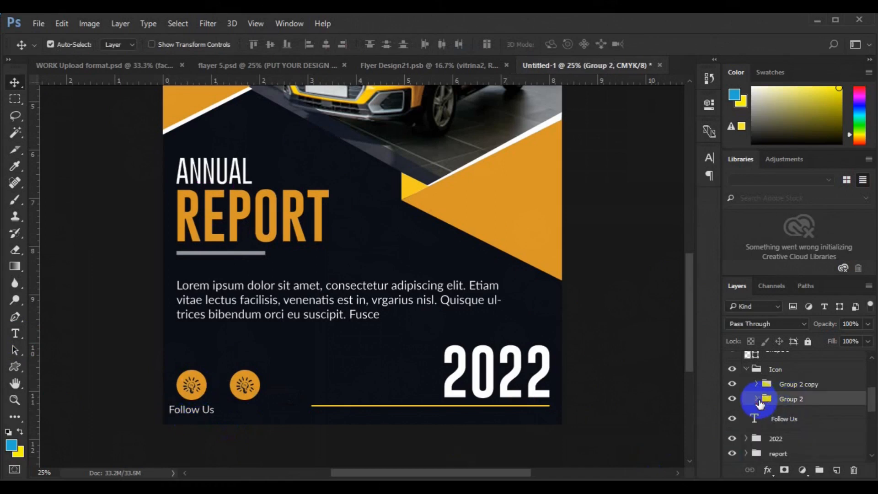
{"action": "left_click", "coordinate": [799, 387]}
{"action": "key", "text": "Delete"}
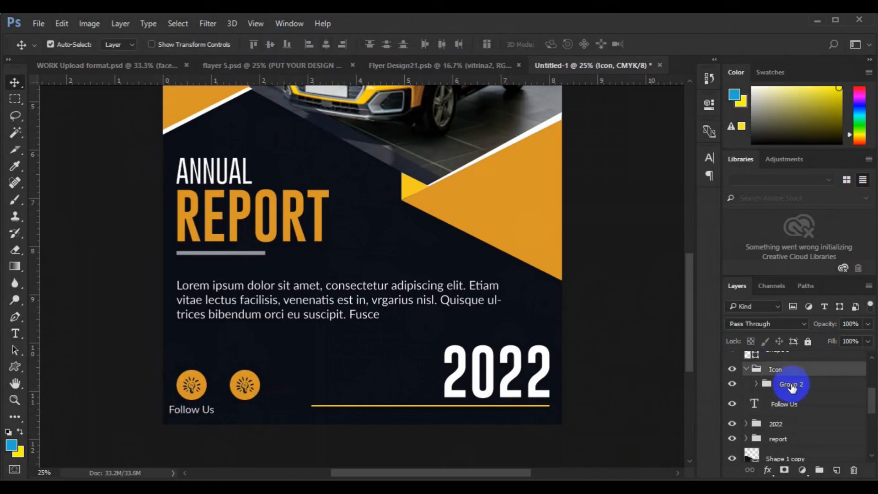
{"action": "left_click_drag", "start_coordinate": [780, 406], "coordinate": [745, 369]}
{"action": "left_click", "coordinate": [741, 369]}
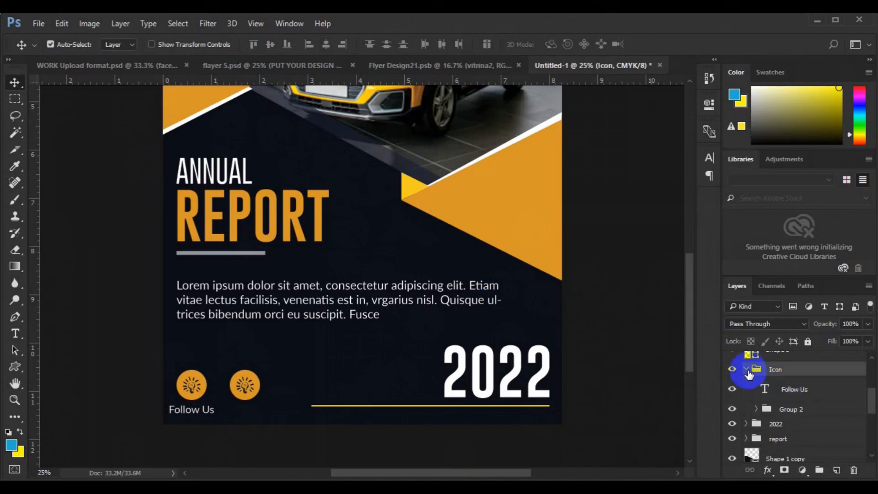
- Remove the extra bulb icon beside the captioned one and collapse the Icon group
{"action": "left_click", "coordinate": [244, 385]}
{"action": "left_click", "coordinate": [191, 385]}
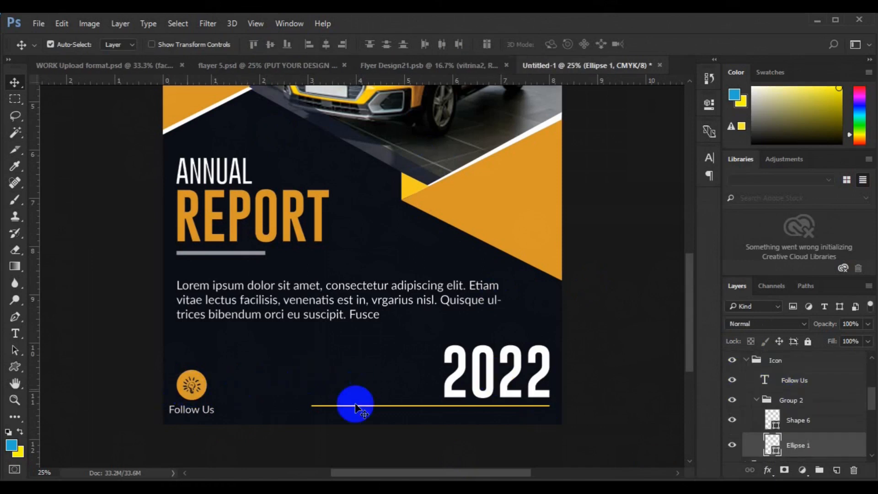
{"action": "left_click", "coordinate": [756, 361]}
{"action": "left_click", "coordinate": [747, 361]}
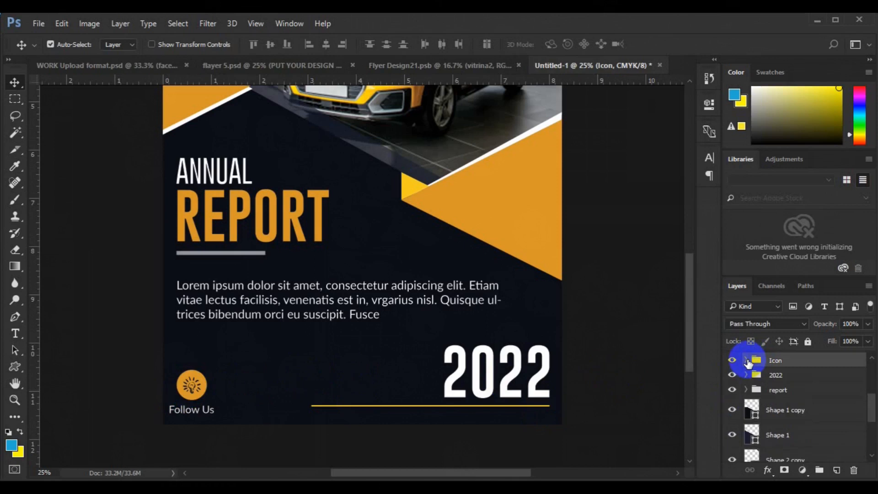
- Duplicate the captioned Icon group and place the copy to its right at the same height
{"action": "key", "text": "ctrl+j"}
{"action": "key", "text": "ctrl+t"}
{"action": "left_click_drag", "start_coordinate": [206, 400], "coordinate": [274, 392]}
{"action": "key", "text": "Return"}
- Group the Icon and Icon copy groups together as "all icon" and expand the new group
{"action": "left_click", "coordinate": [777, 377], "text": "shift"}
{"action": "key", "text": "ctrl+g"}
{"action": "type", "text": "all icon"}
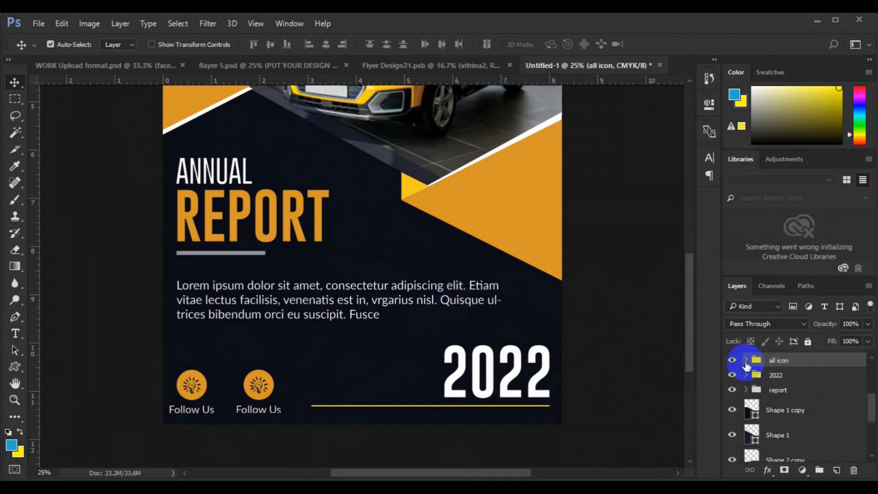
{"action": "left_click", "coordinate": [747, 360]}
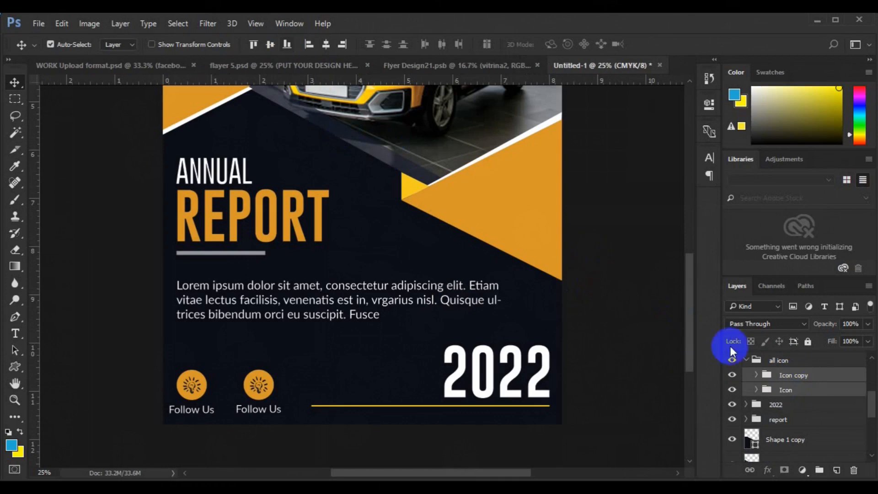
- Collapse the "all icon" group and align it with the 2022 group by their bottom edges
{"action": "left_click", "coordinate": [744, 362]}
{"action": "left_click", "coordinate": [744, 362]}
{"action": "left_click", "coordinate": [769, 376], "text": "shift"}
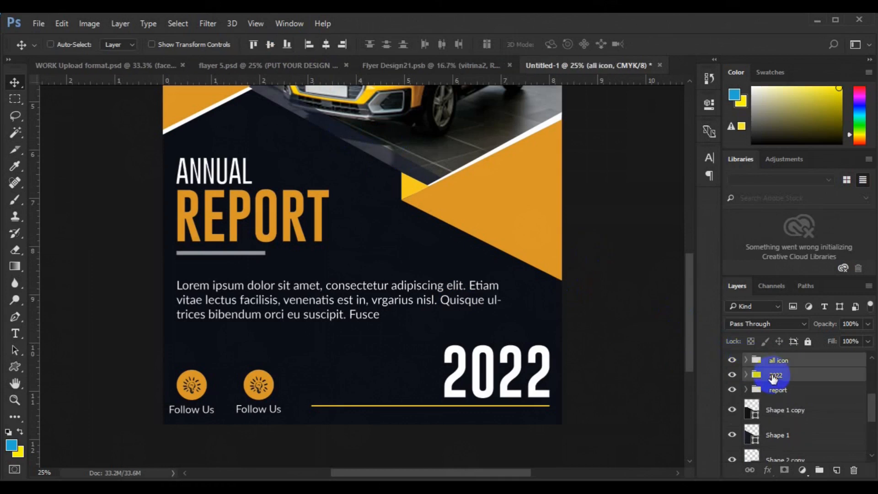
{"action": "left_click", "coordinate": [287, 44]}
- Group the "all icon" and 2022 groups and centre the combined group horizontally on the canvas
{"action": "key", "text": "ctrl+g"}
{"action": "key", "text": "ctrl+a"}
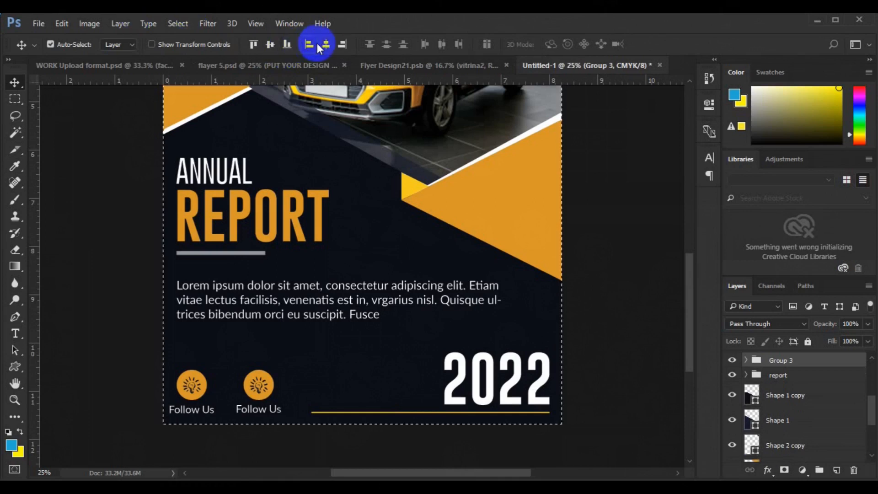
{"action": "left_click", "coordinate": [326, 45]}
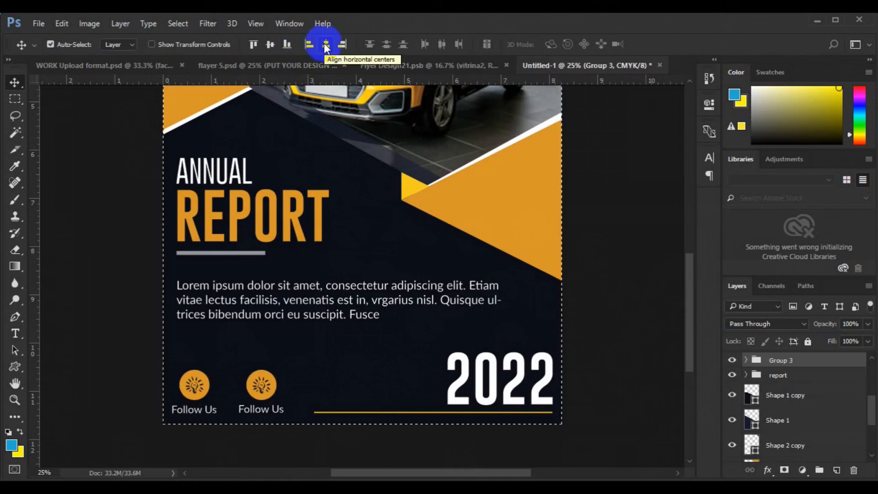
{"action": "key", "text": "ctrl+d"}
{"action": "key", "text": "ctrl"}
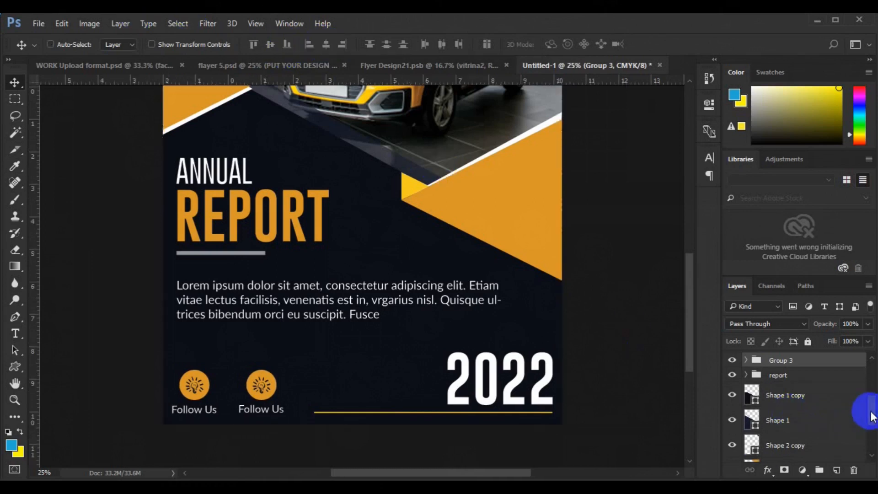
- On a new layer above Shape 2 copy 2, draw a small dark bulb custom shape on the flyer's upper-right orange shape
{"action": "key", "text": "ctrl+0"}
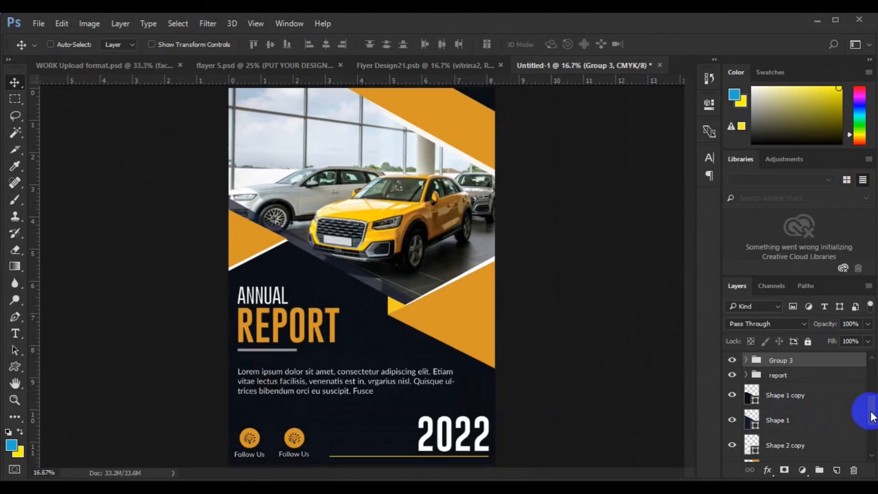
{"action": "key", "text": "ctrl+minus"}
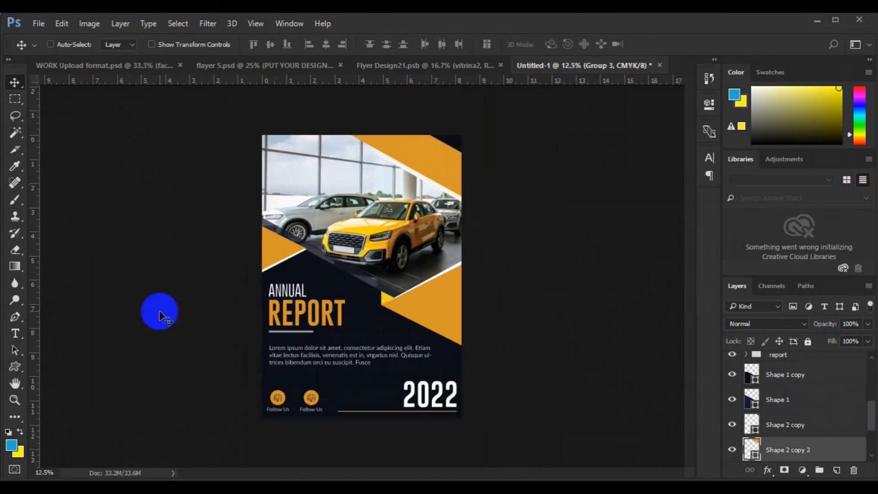
{"action": "key", "text": "u"}
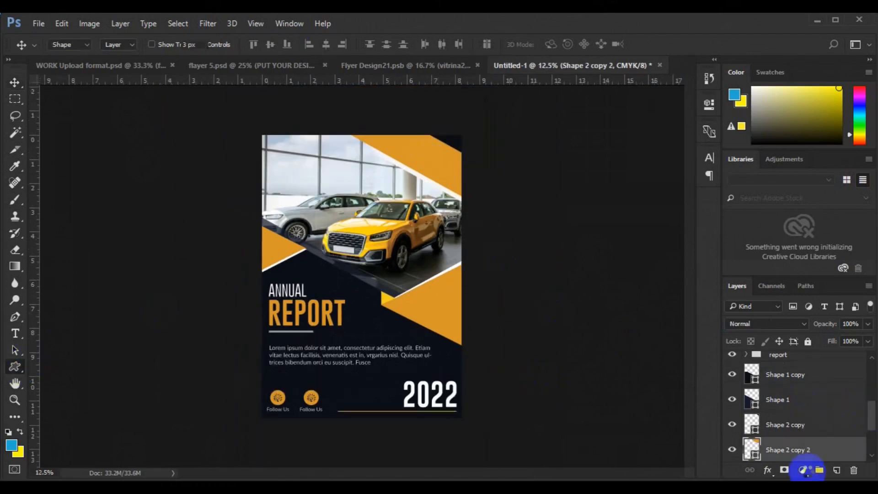
{"action": "left_click", "coordinate": [837, 470]}
{"action": "left_click_drag", "start_coordinate": [415, 146], "coordinate": [441, 157]}
{"action": "key", "text": "v"}
- On a new layer above Shape 2 copy 2, add dark navy "Logo Here" text in Lato Regular 24 pt below the upper bulb
{"action": "left_click", "coordinate": [871, 456]}
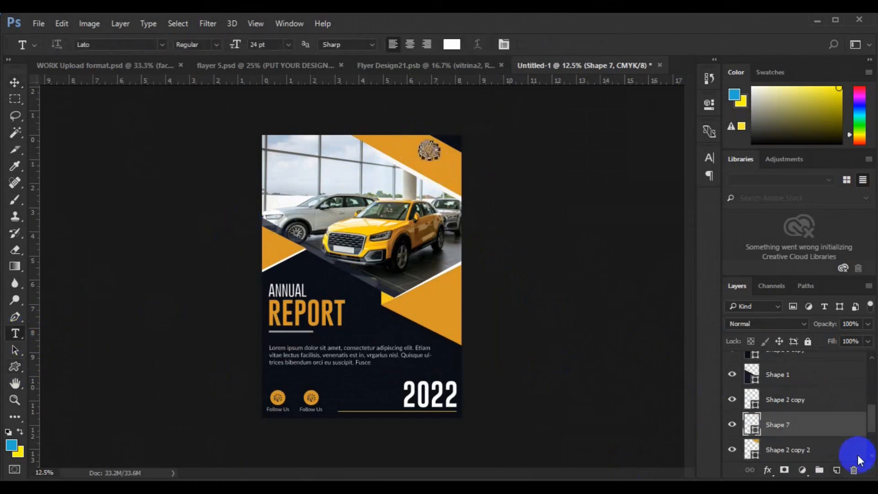
{"action": "left_click", "coordinate": [808, 451]}
{"action": "left_click", "coordinate": [836, 468]}
{"action": "left_click", "coordinate": [424, 166]}
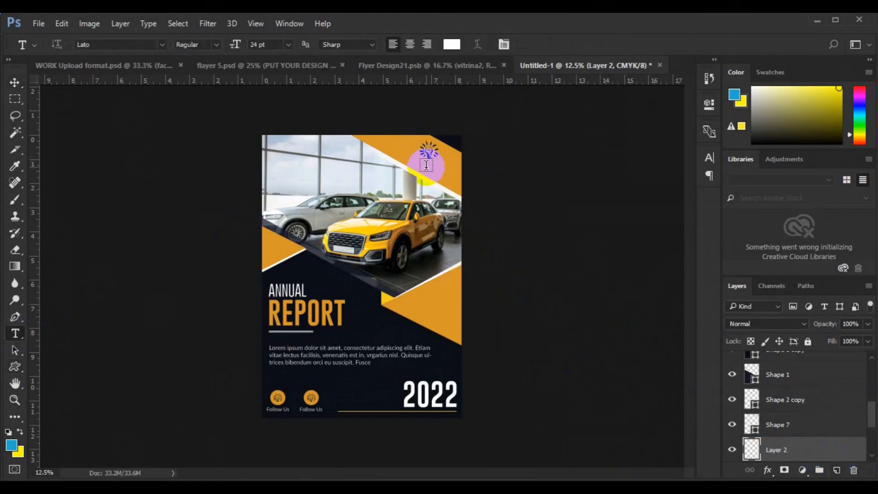
{"action": "left_click", "coordinate": [452, 45]}
{"action": "left_click", "coordinate": [372, 325]}
{"action": "left_click", "coordinate": [814, 222]}
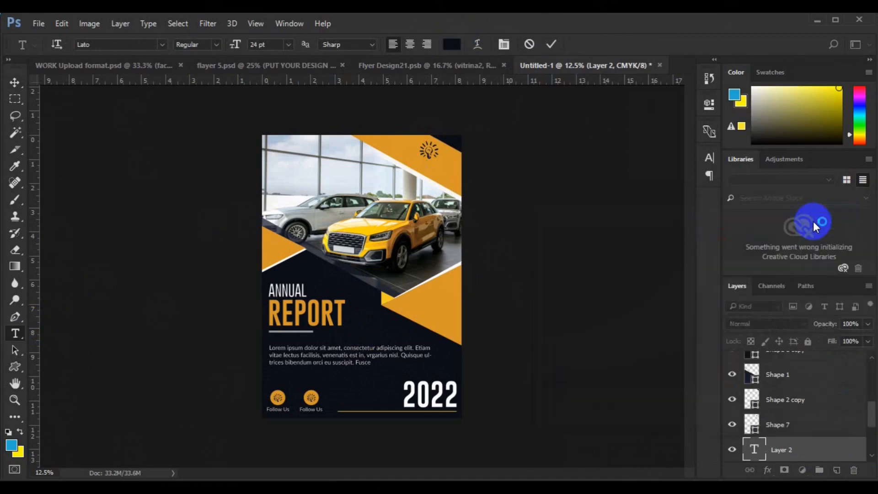
{"action": "left_click", "coordinate": [15, 83]}
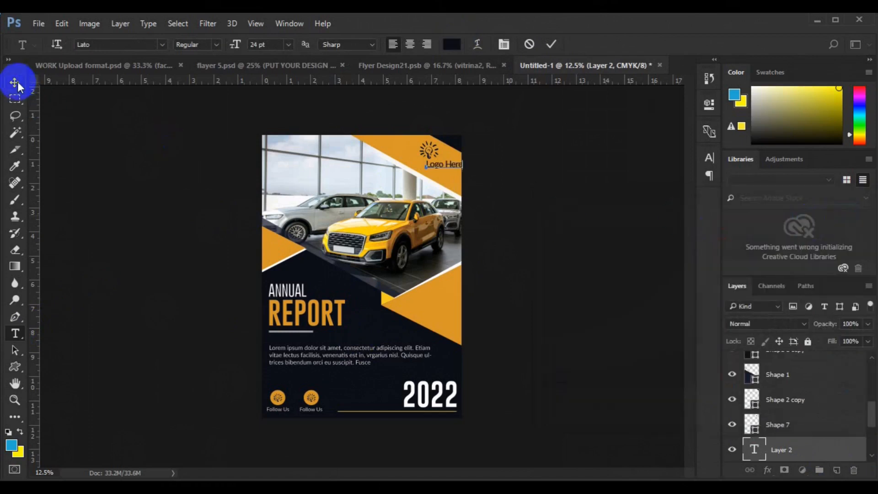
- Move the "Logo Here" text centrally beneath the upper bulb and select it together with the bulb's shape layer
{"action": "left_click", "coordinate": [434, 167]}
{"action": "left_click_drag", "start_coordinate": [434, 167], "coordinate": [442, 168]}
{"action": "left_click", "coordinate": [804, 426], "text": "ctrl"}
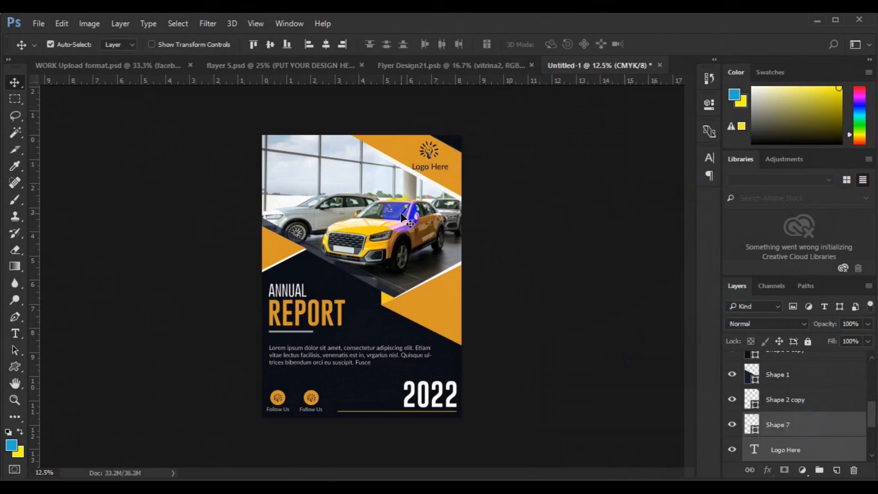